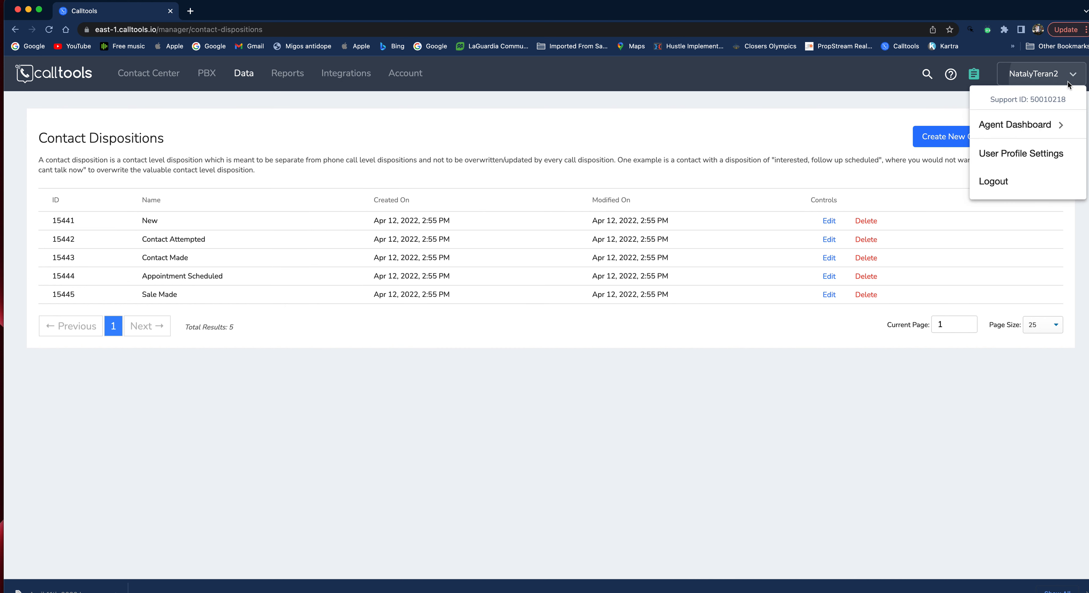
# Step: Open the list of call dispositions in the data settings
pyautogui.click(481, 144)
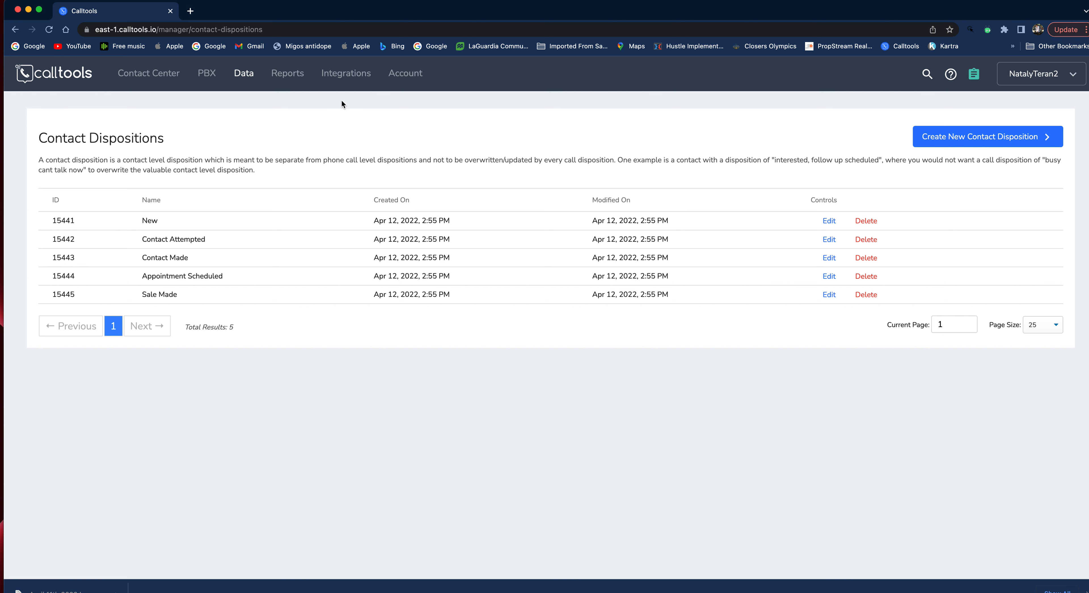
pyautogui.click(251, 73)
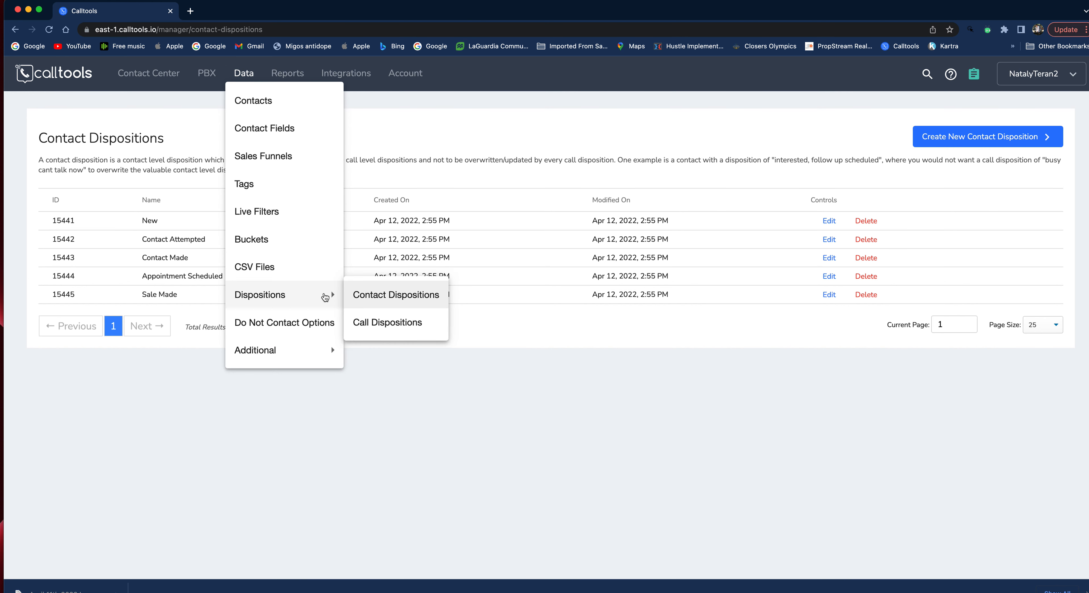
pyautogui.moveTo(323, 297)
pyautogui.click(382, 319)
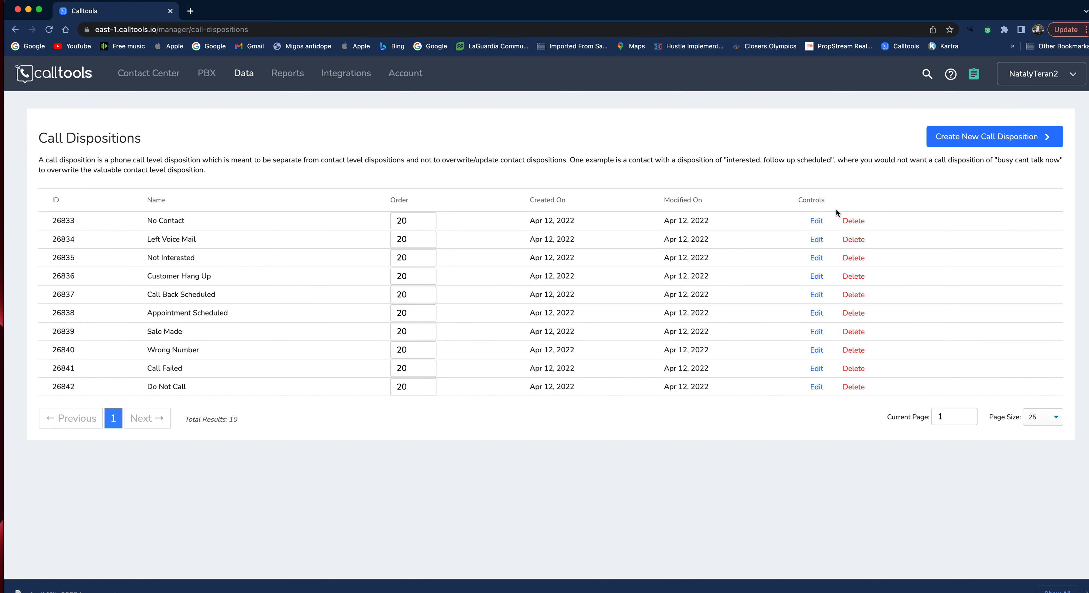
# Step: Delete the No Contact and Left Voice Mail call dispositions
pyautogui.click(858, 221)
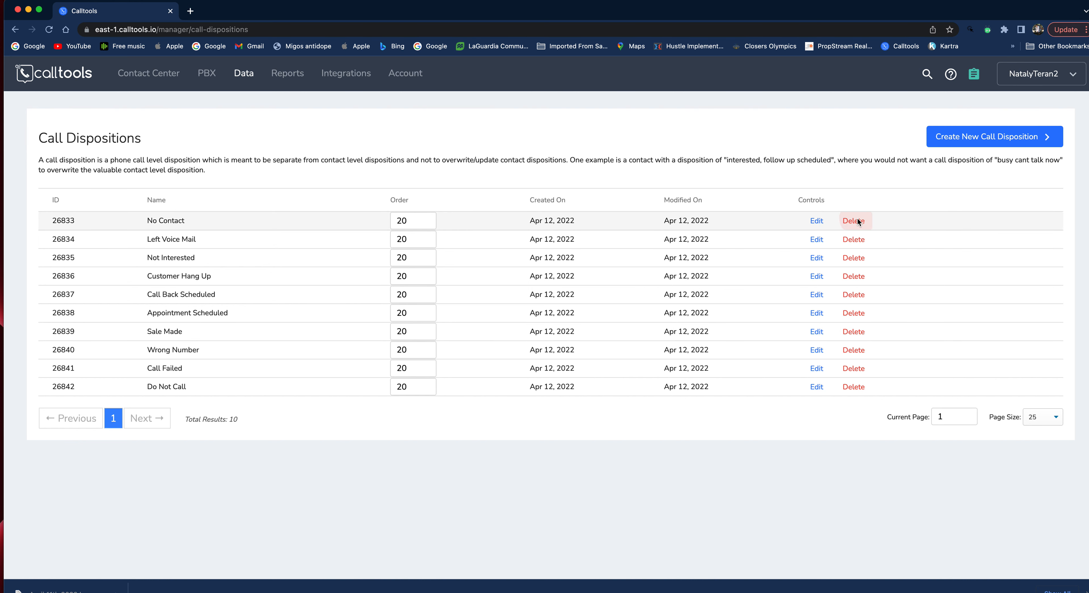
pyautogui.click(670, 342)
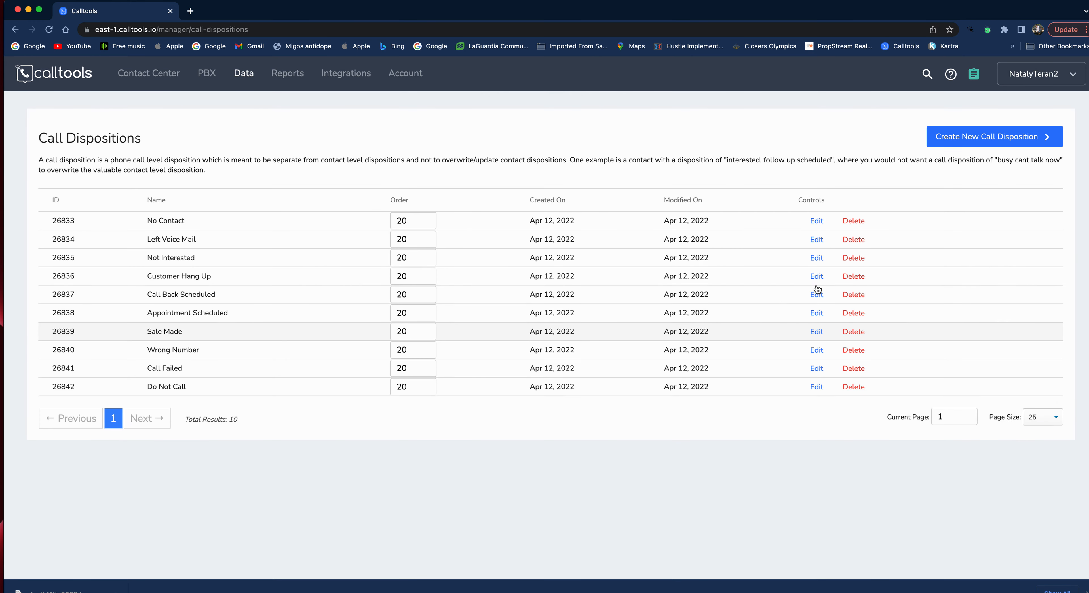
pyautogui.click(860, 224)
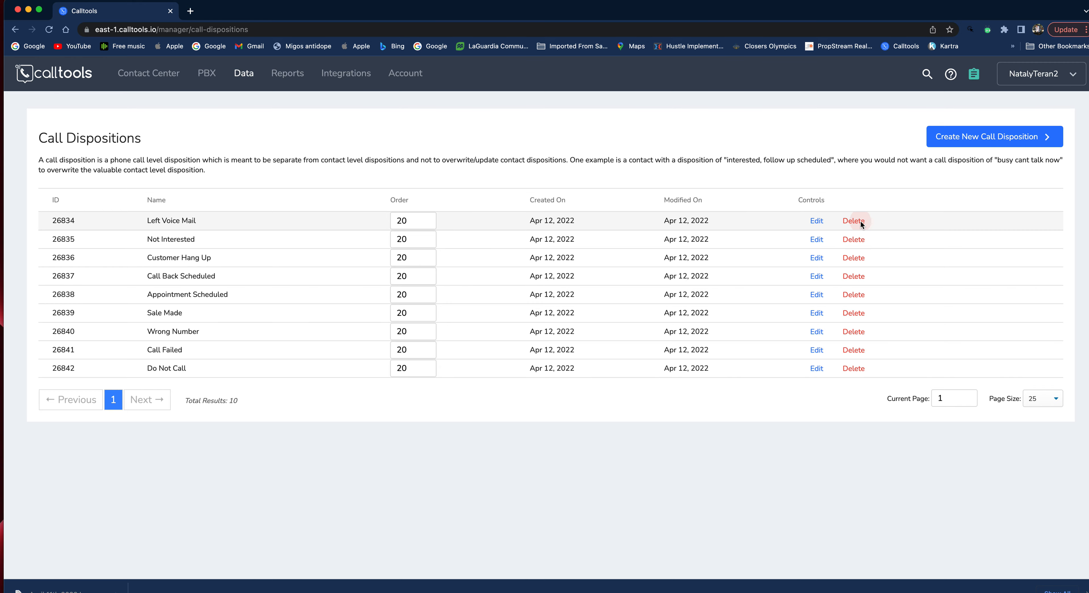
pyautogui.click(654, 343)
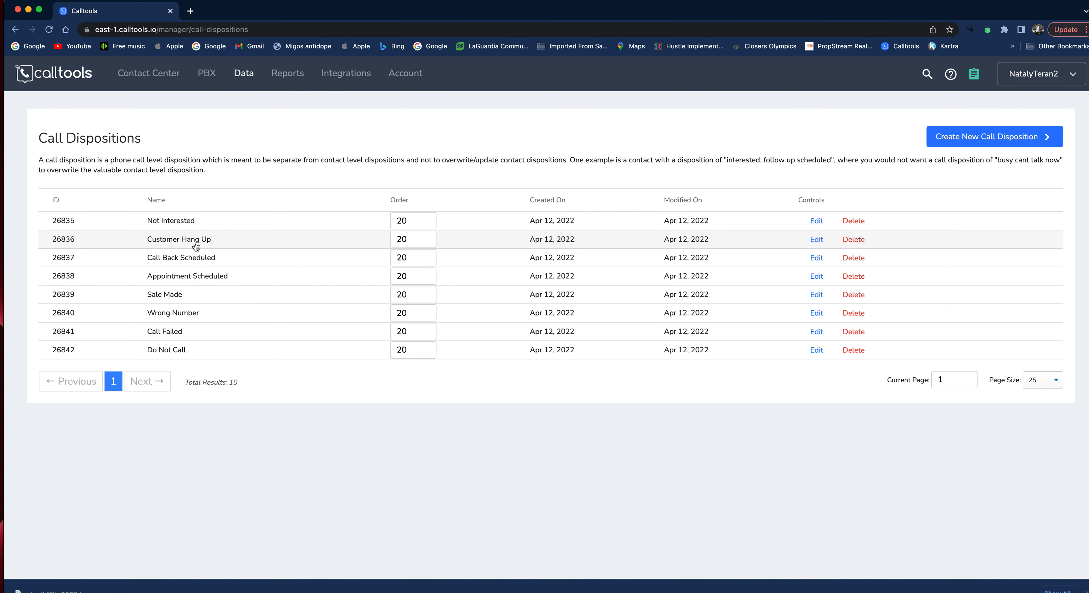
# Step: Delete the Call Back Scheduled and Appointment Scheduled call dispositions, keeping Customer Hang Up
pyautogui.click(857, 242)
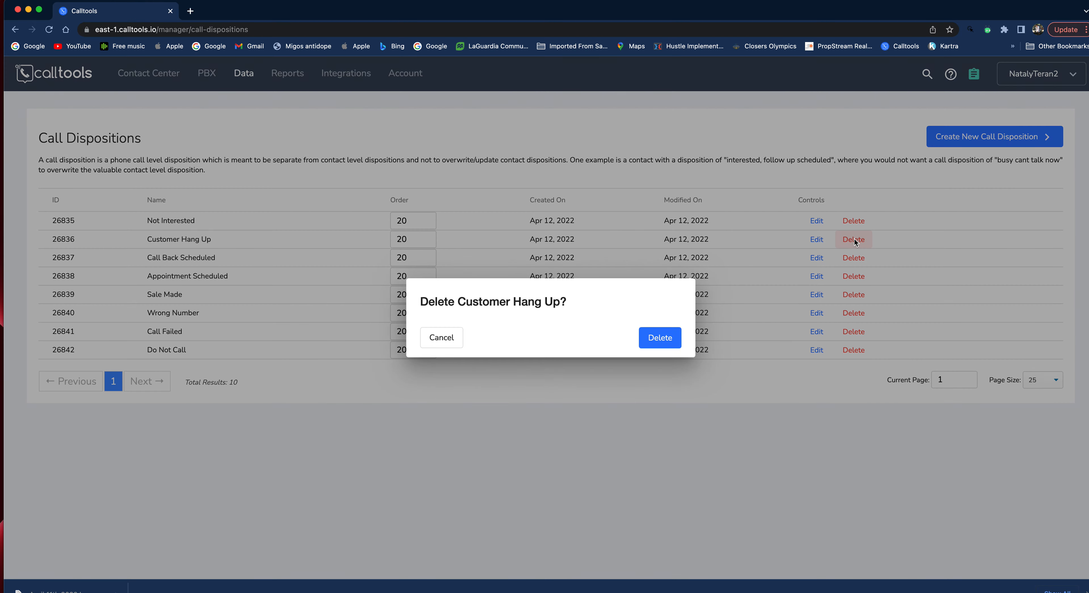
pyautogui.click(442, 343)
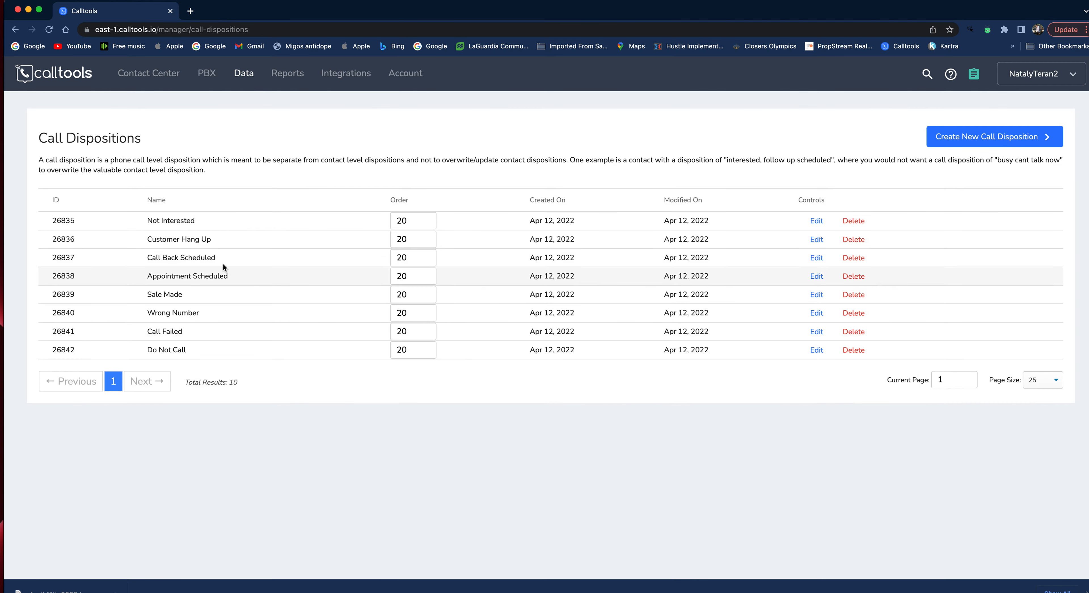
pyautogui.click(854, 258)
pyautogui.click(652, 349)
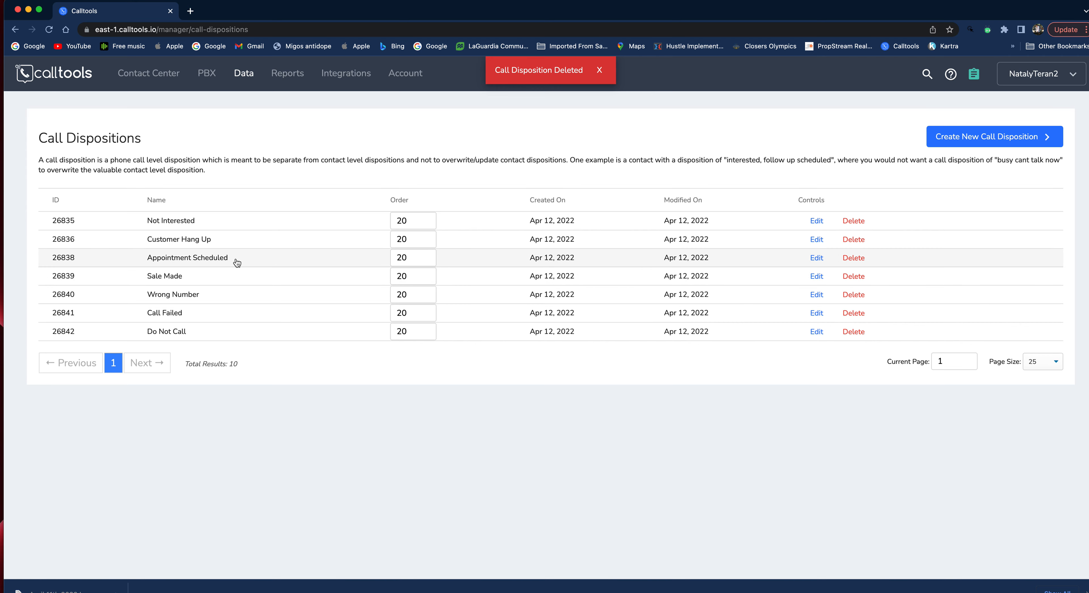
pyautogui.click(852, 258)
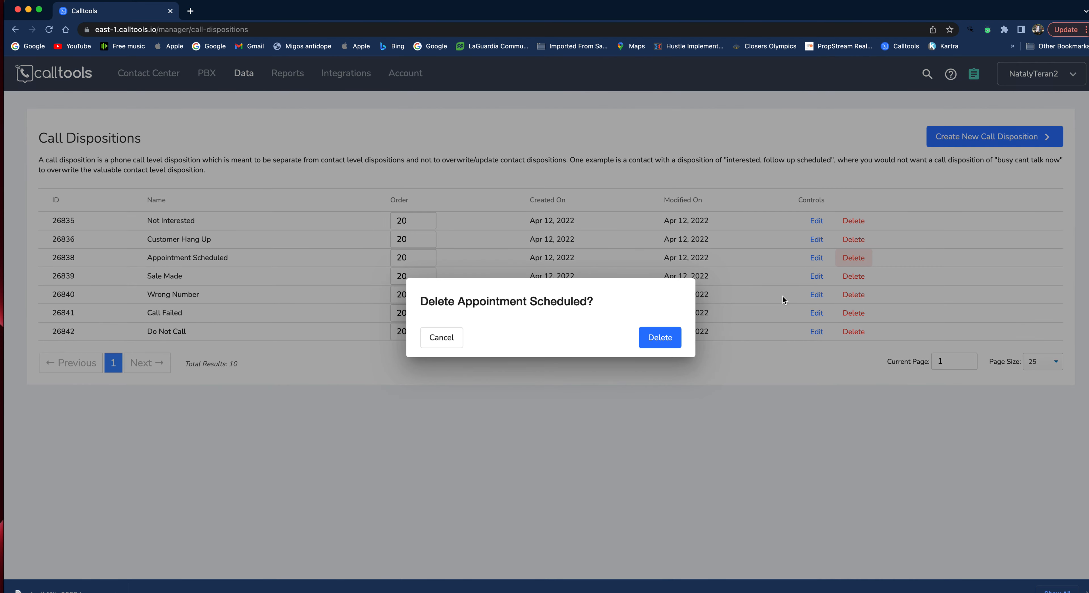
pyautogui.click(649, 337)
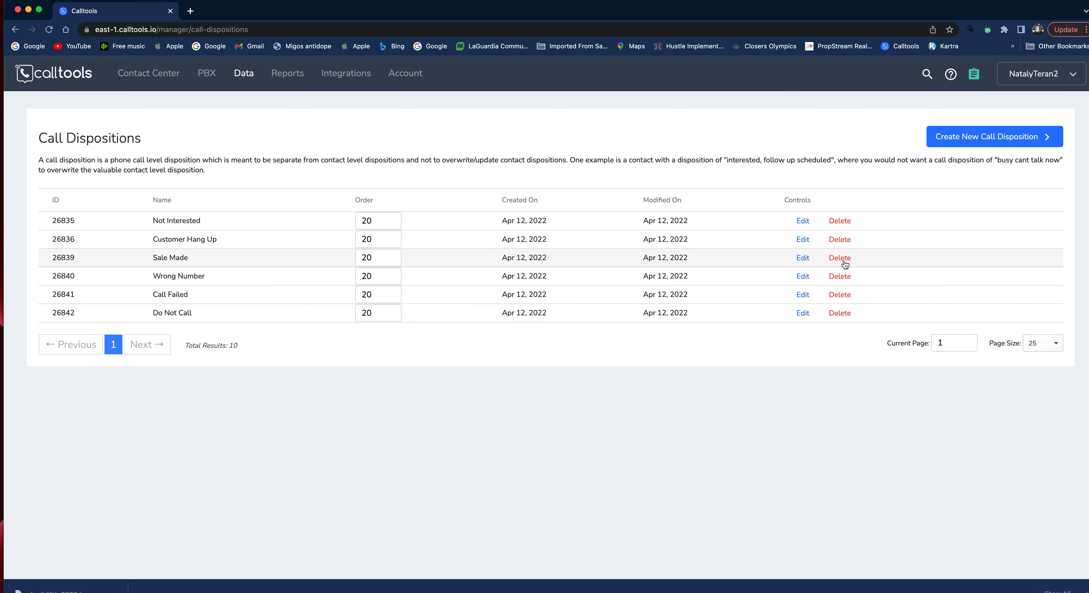
# Step: Review and save the Sale Made disposition's settings, and delete the Call Failed call disposition
pyautogui.click(803, 258)
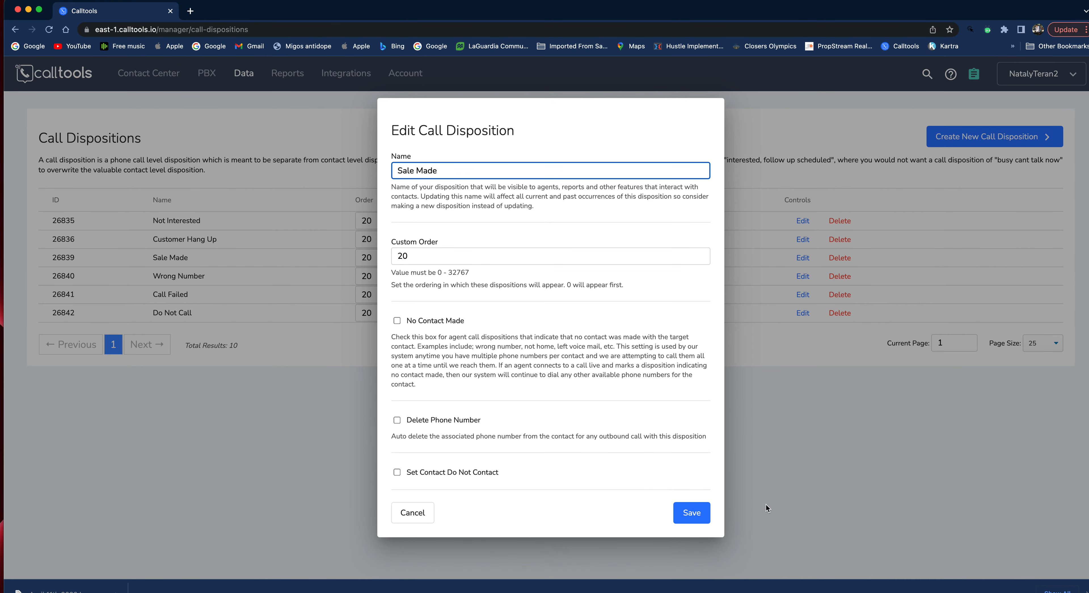
pyautogui.click(691, 512)
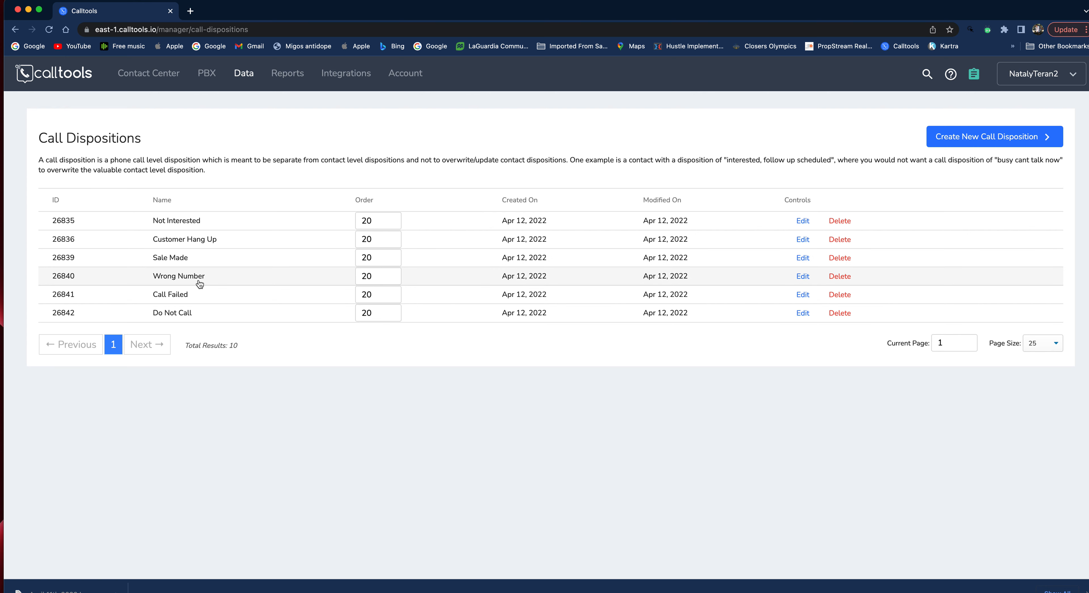
pyautogui.click(840, 295)
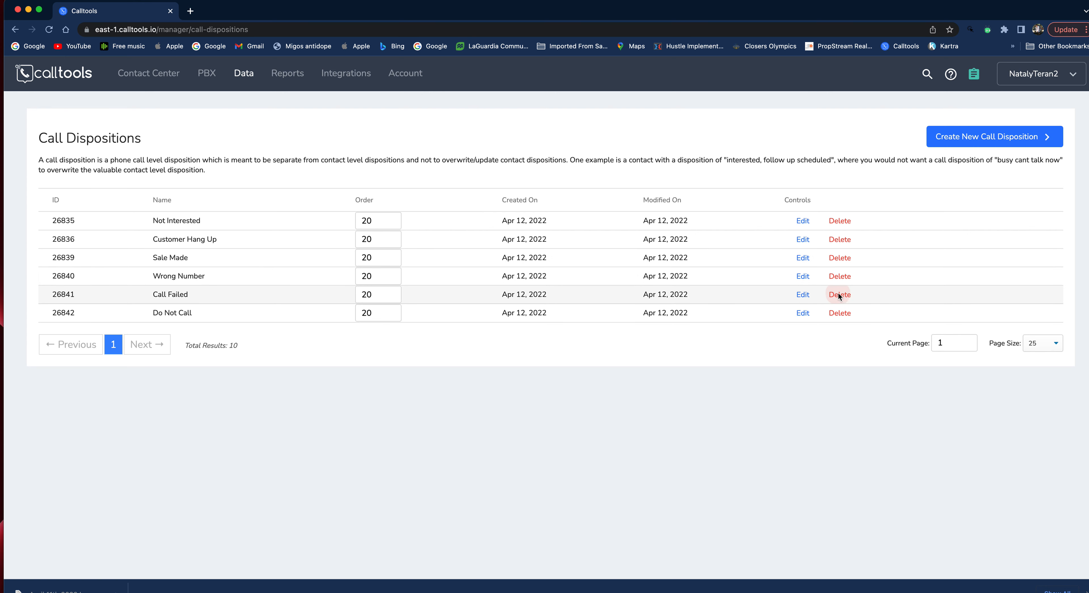
pyautogui.click(668, 343)
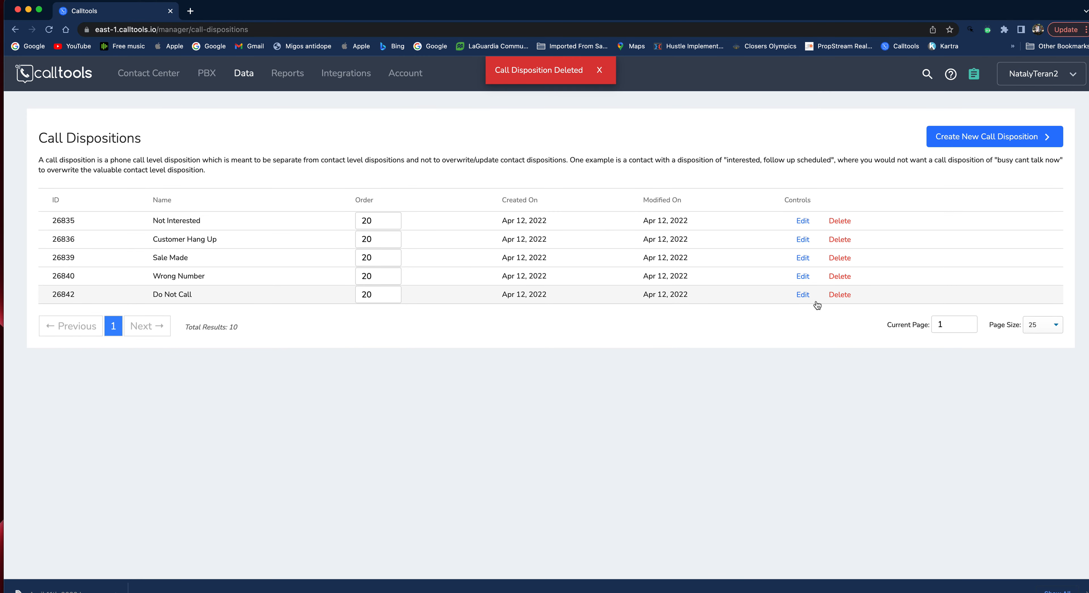
# Step: Rename the Do Not Call disposition as "Do Not Call-DNC" and save it
pyautogui.click(803, 295)
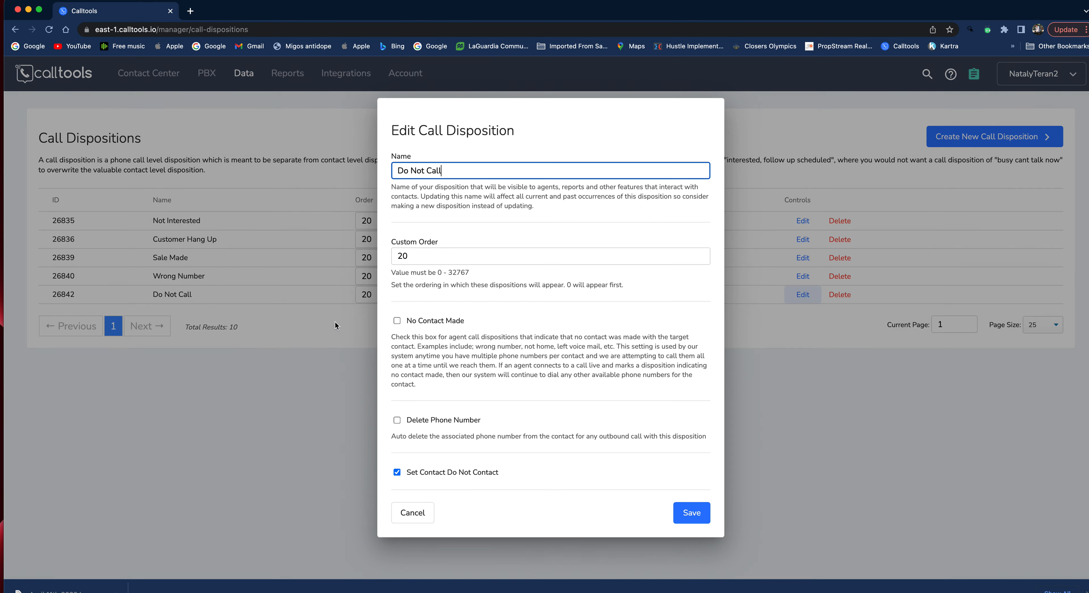
pyautogui.write('-DNC')
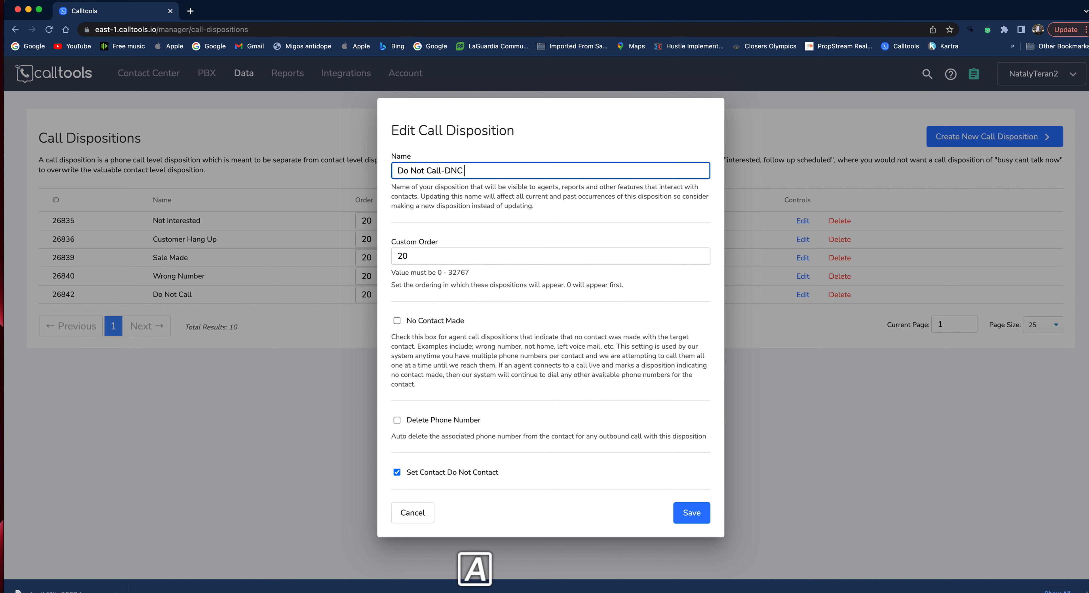
pyautogui.click(696, 518)
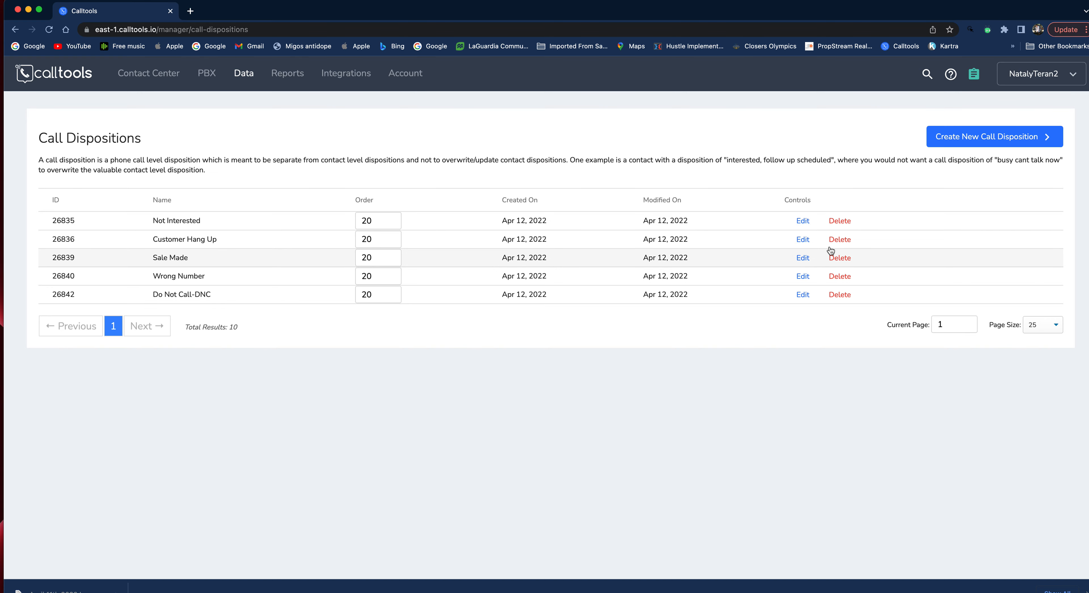
# Step: Rename the Customer Hang Up disposition as "Call back again" and save it
pyautogui.click(803, 239)
pyautogui.moveTo(480, 171); pyautogui.dragTo(371, 170)
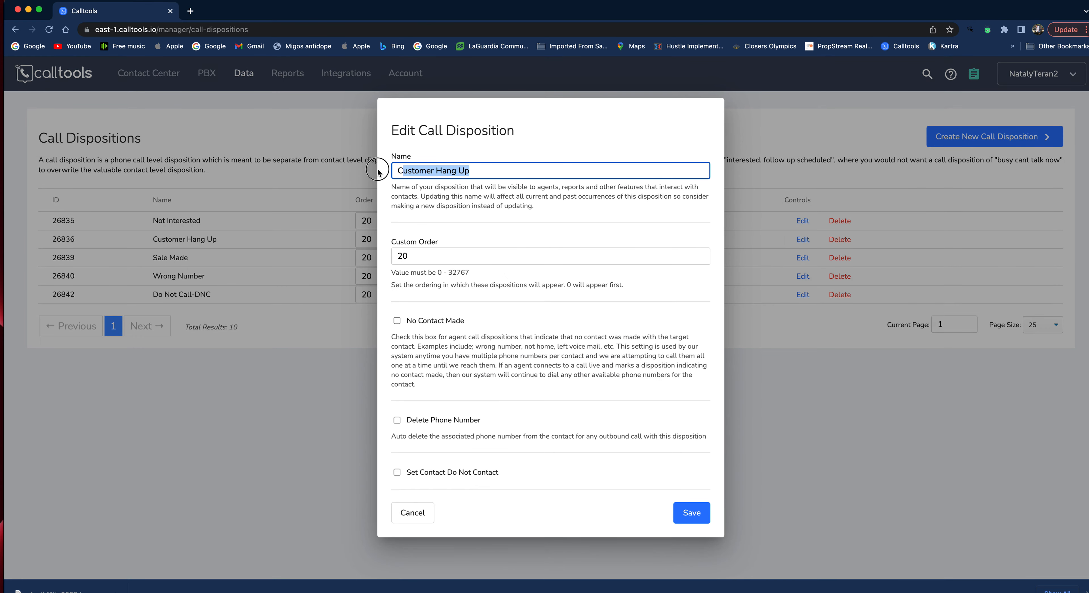
pyautogui.press('BackSpace')
pyautogui.press('capslock')
pyautogui.write('c')
pyautogui.press('capslock')
pyautogui.write('AL')
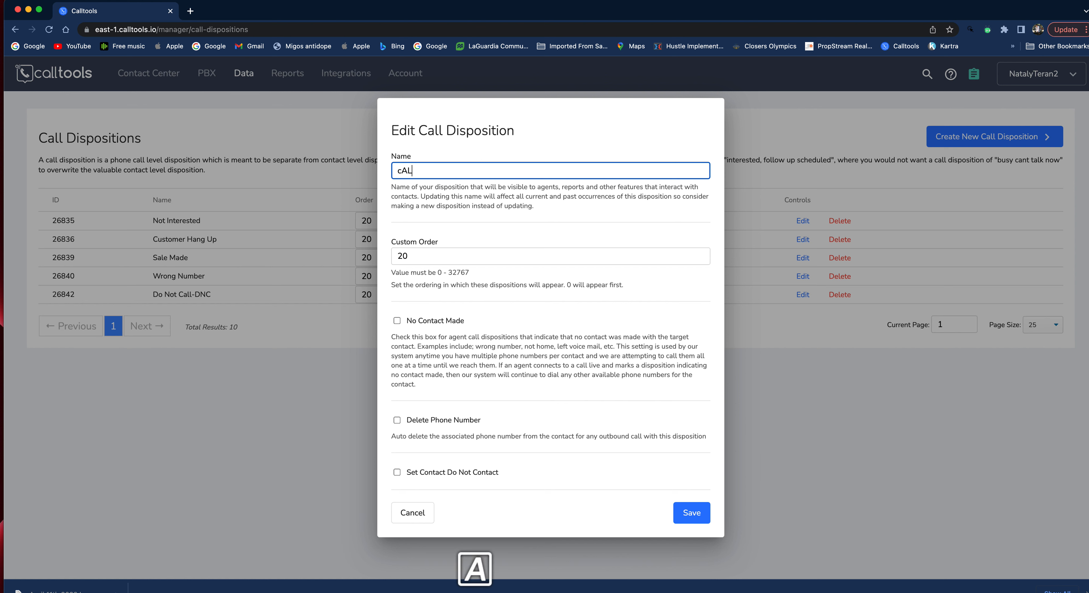
pyautogui.press('BackSpace')
pyautogui.press('BackSpace')
pyautogui.press('BackSpace')
pyautogui.write('C')
pyautogui.press('capslock')
pyautogui.write('all ba')
pyautogui.write('later')
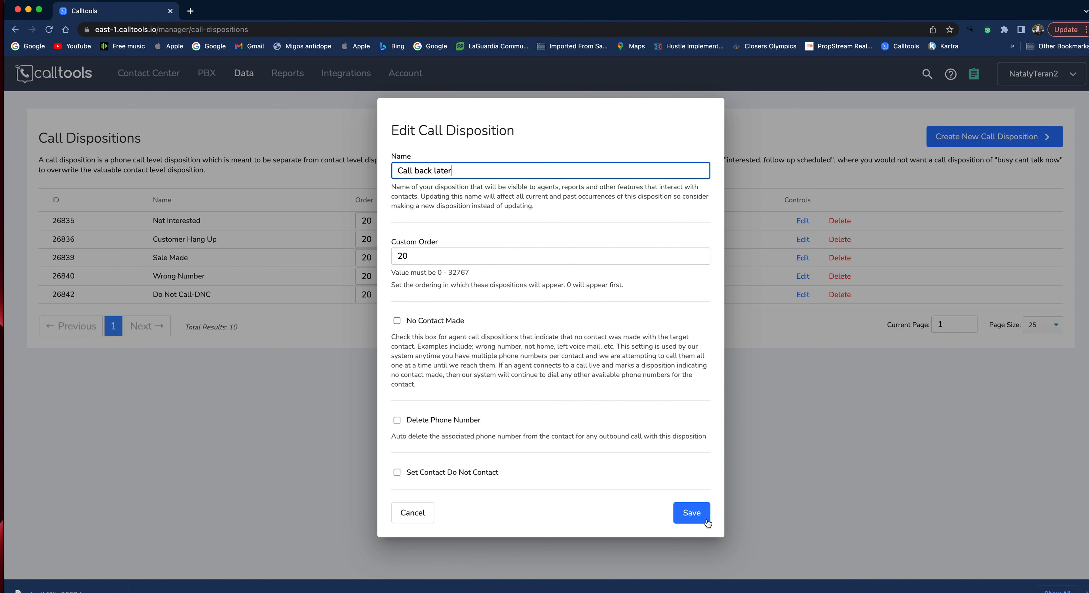
pyautogui.press('BackSpace')
pyautogui.press('BackSpace')
pyautogui.press('BackSpace')
pyautogui.press('BackSpace')
pyautogui.press('BackSpace')
pyautogui.write('again')
pyautogui.click(693, 516)
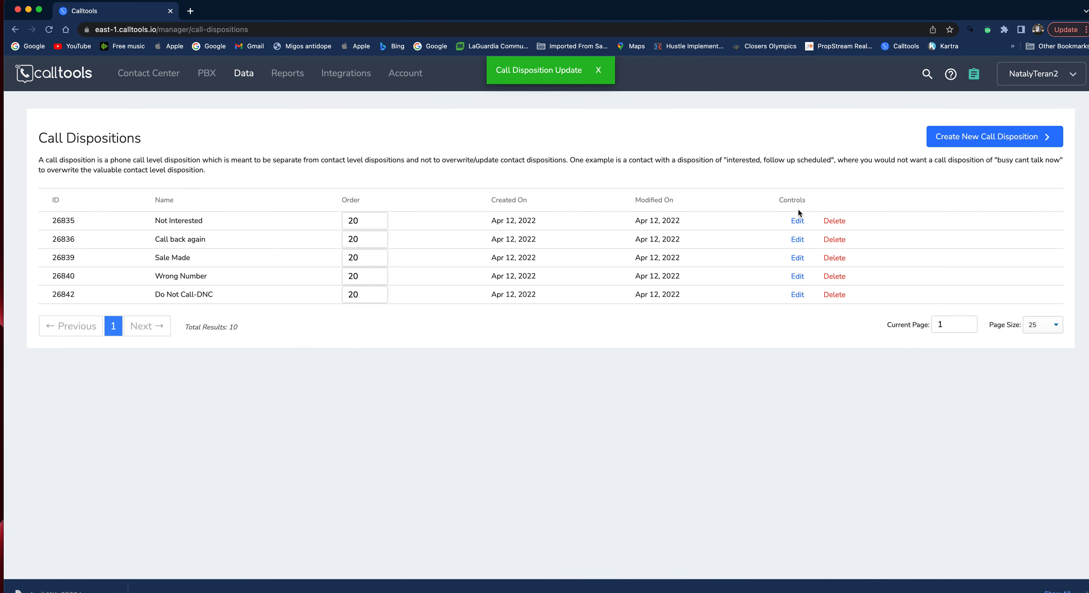
# Step: Save the Not Interested disposition again and delete its duplicate entry at the end of the list
pyautogui.click(797, 221)
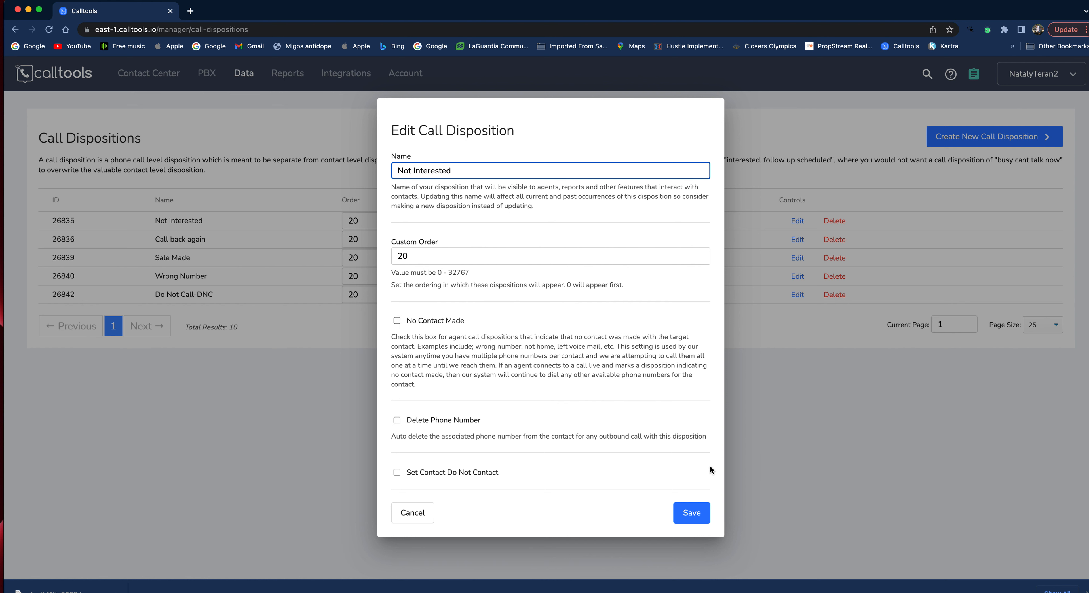
pyautogui.click(705, 514)
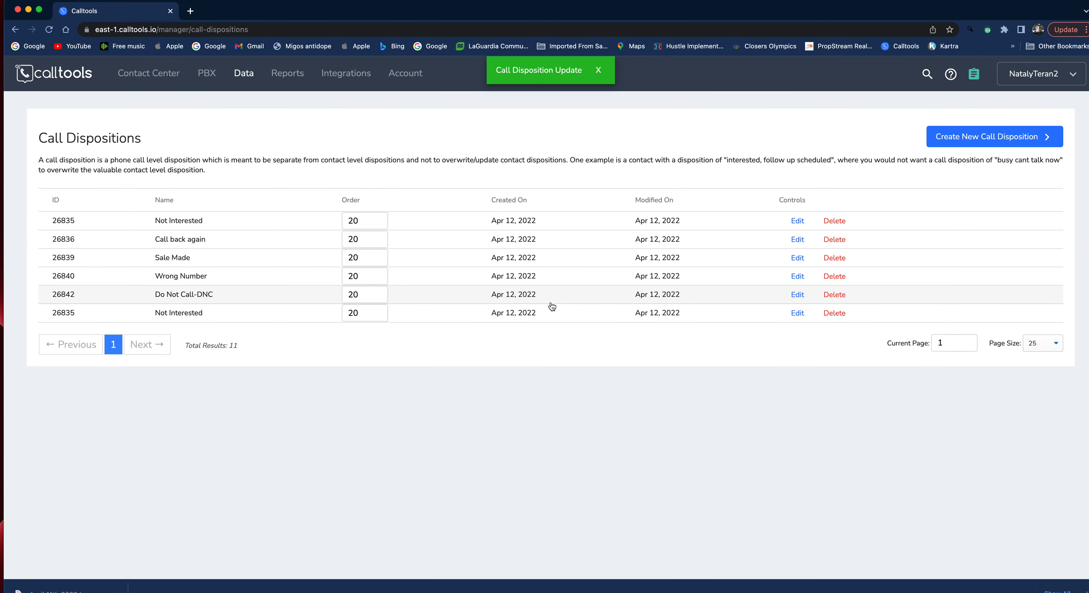
pyautogui.click(830, 318)
pyautogui.click(666, 337)
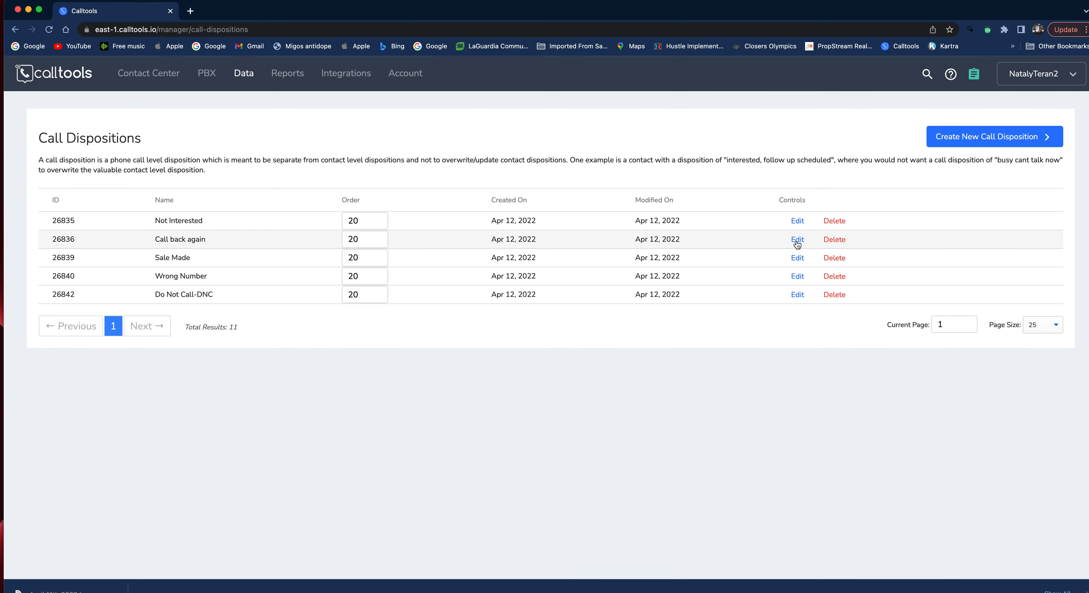
# Step: Enable No Contact Made for the Wrong Number disposition and save it
pyautogui.click(799, 276)
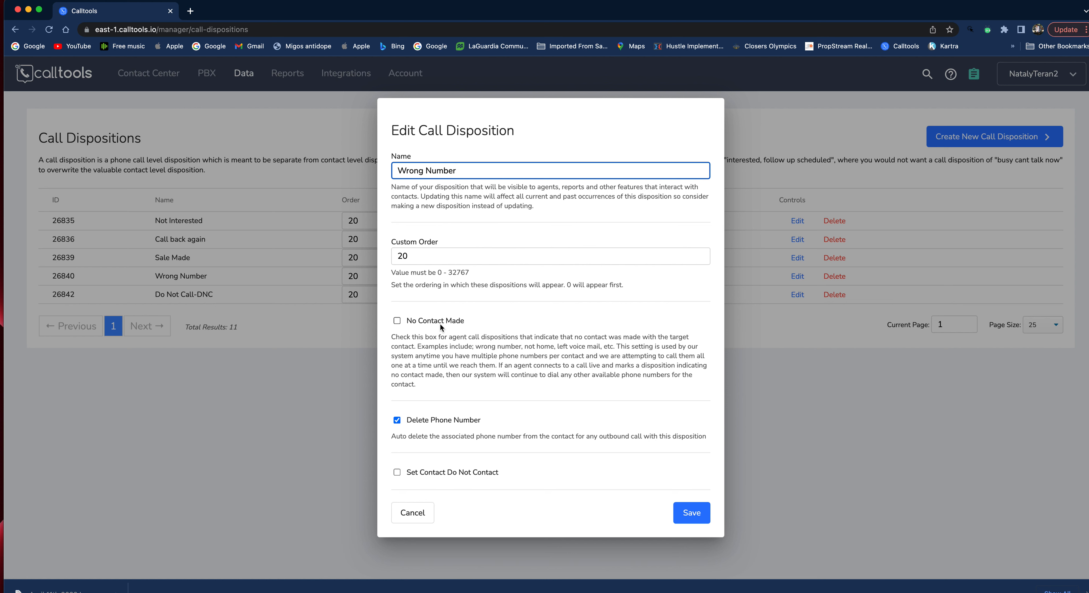
pyautogui.click(397, 321)
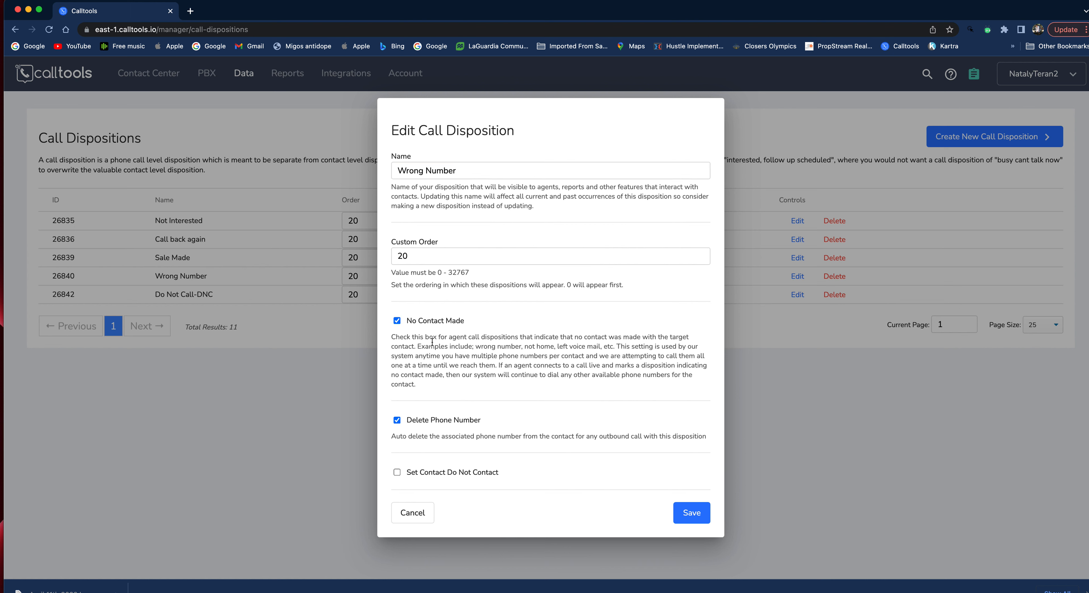
pyautogui.moveTo(391, 337); pyautogui.dragTo(418, 386)
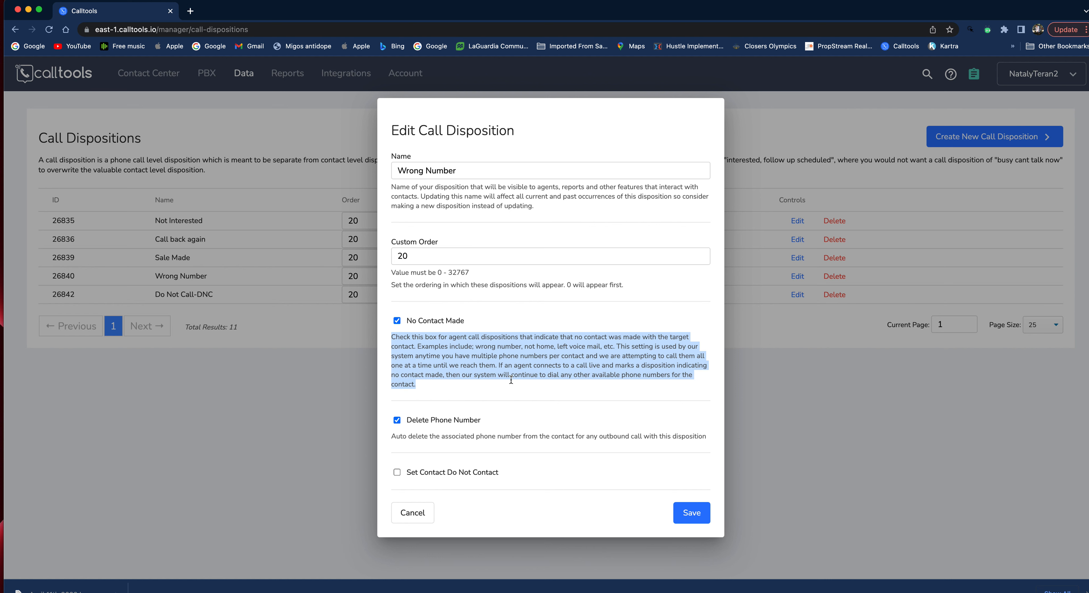
pyautogui.click(692, 512)
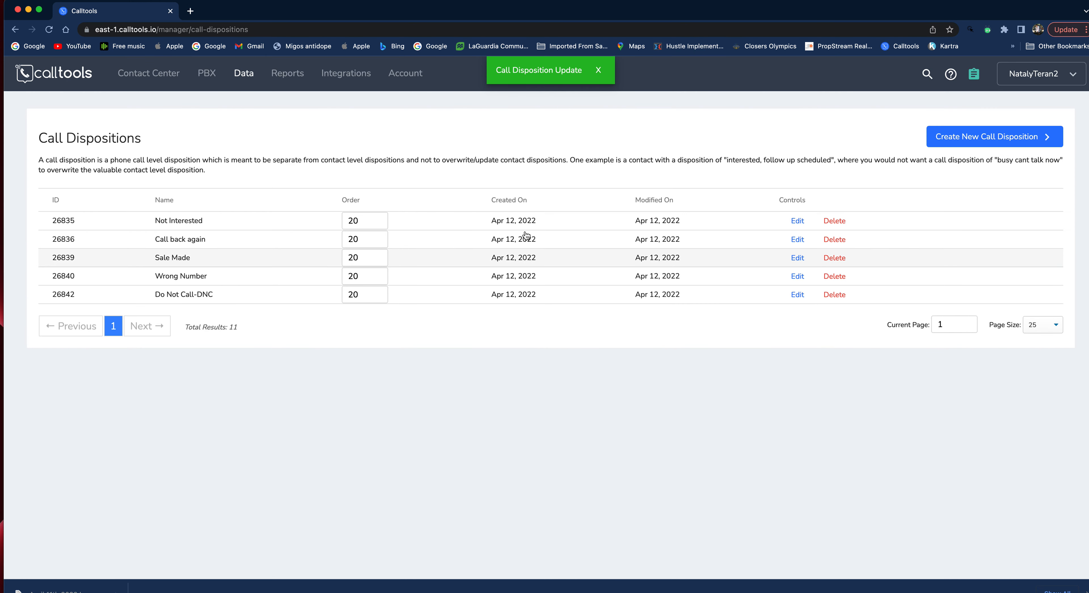
# Step: Rename the Sale Made disposition as "Closed deal" and save it
pyautogui.click(795, 258)
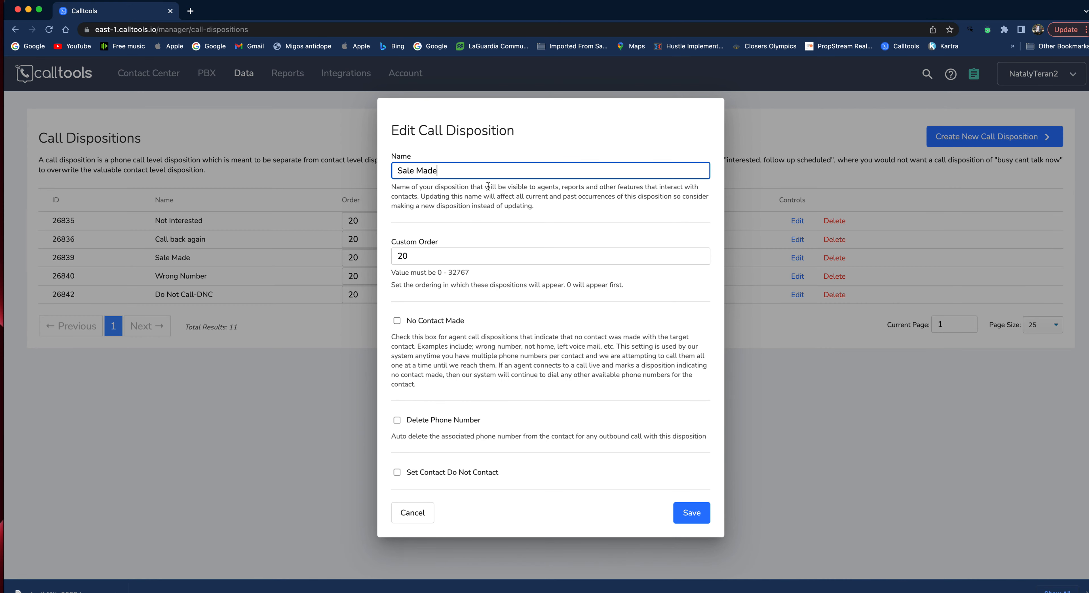
pyautogui.moveTo(444, 170); pyautogui.dragTo(391, 170)
pyautogui.press('BackSpace')
pyautogui.write('Cl')
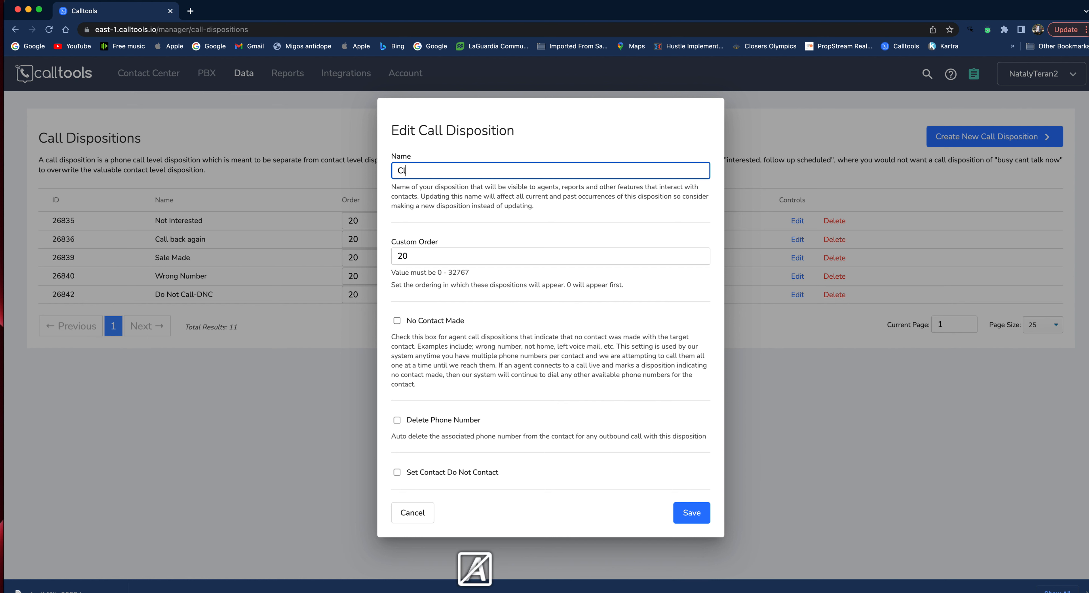
pyautogui.write('osed deal')
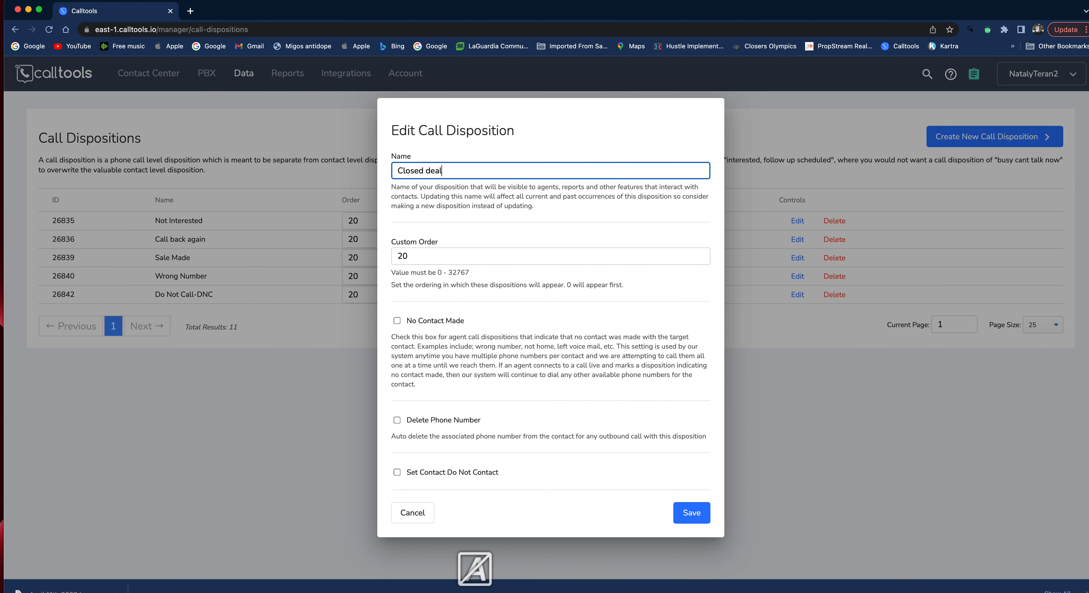
pyautogui.click(707, 521)
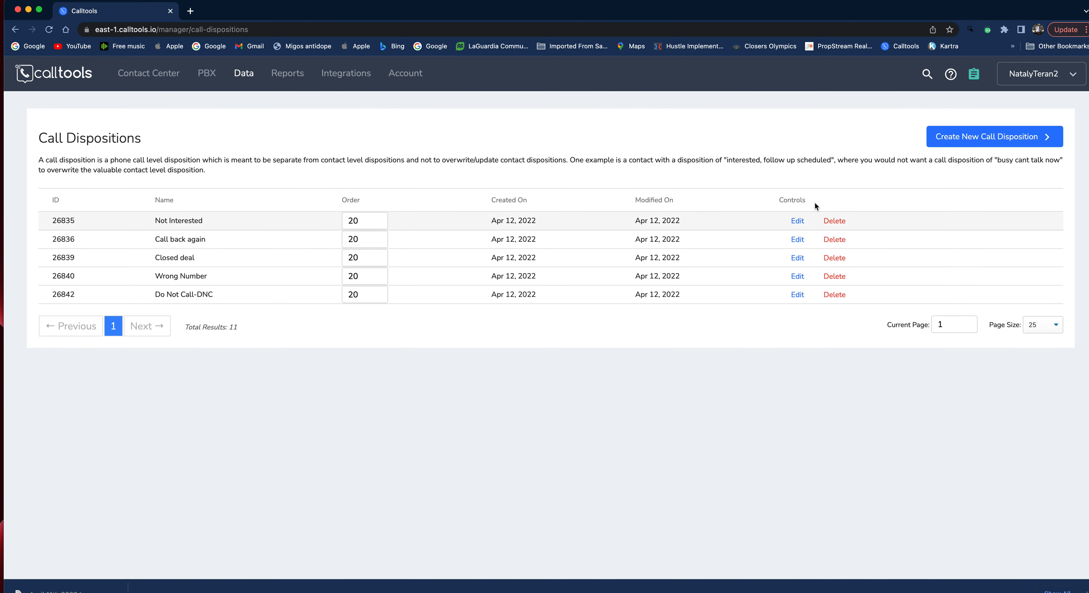
# Step: Create a new call disposition named "Yes- Interested" and save it
pyautogui.click(970, 137)
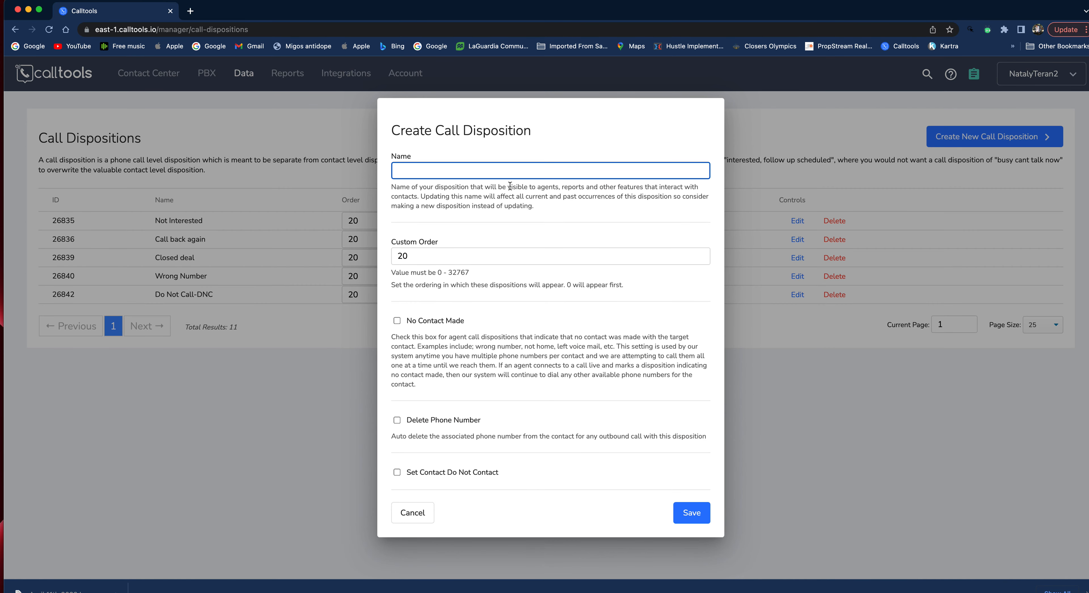
pyautogui.write('IO')
pyautogui.press('BackSpace')
pyautogui.press('BackSpace')
pyautogui.write('In')
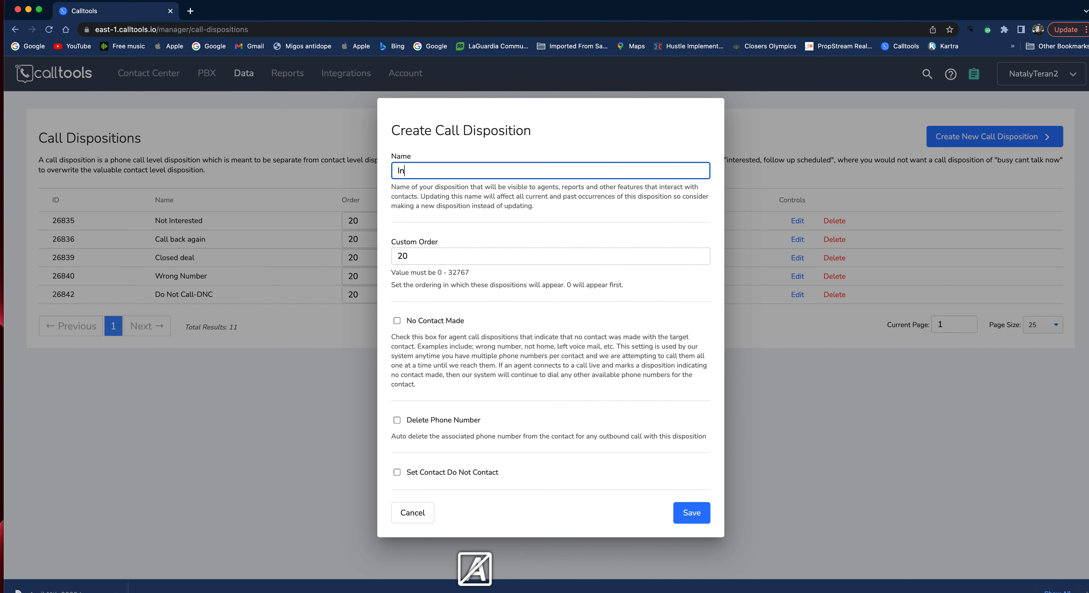
pyautogui.write('terested')
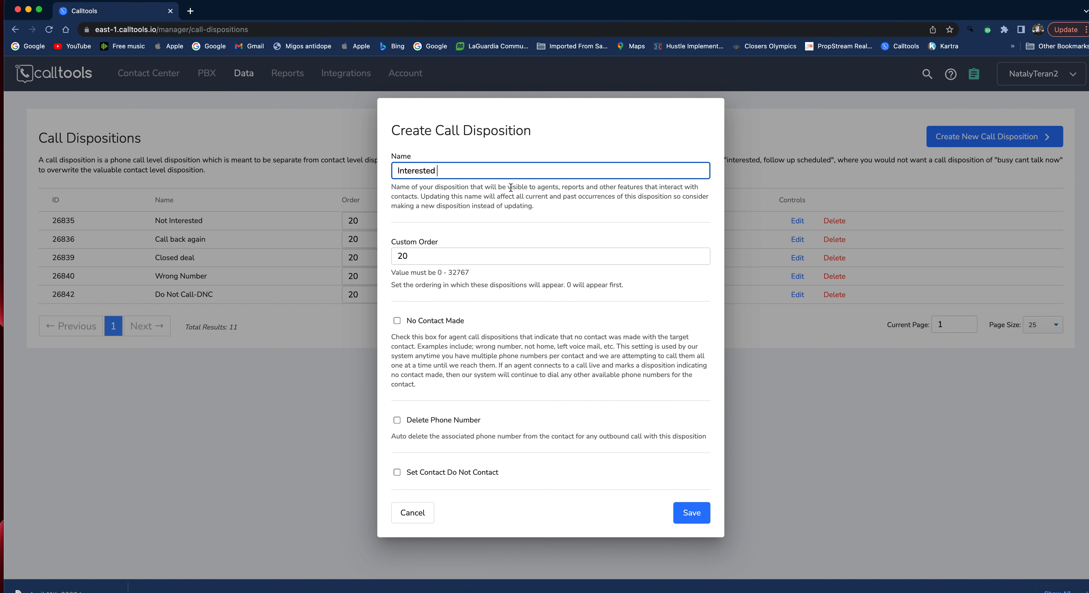
pyautogui.click(392, 168)
pyautogui.write('Yes-')
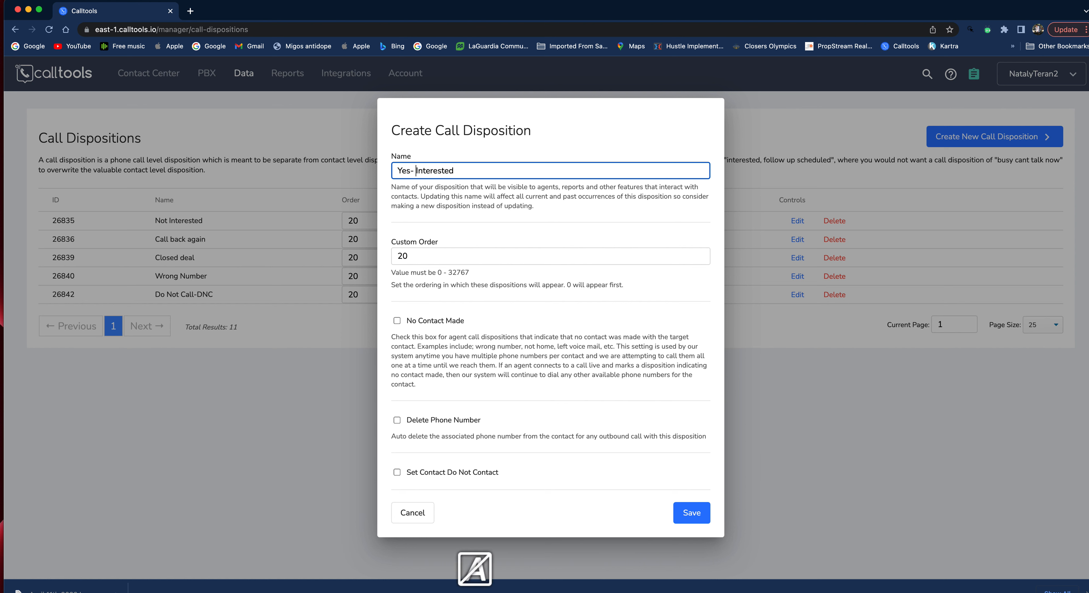
pyautogui.click(693, 519)
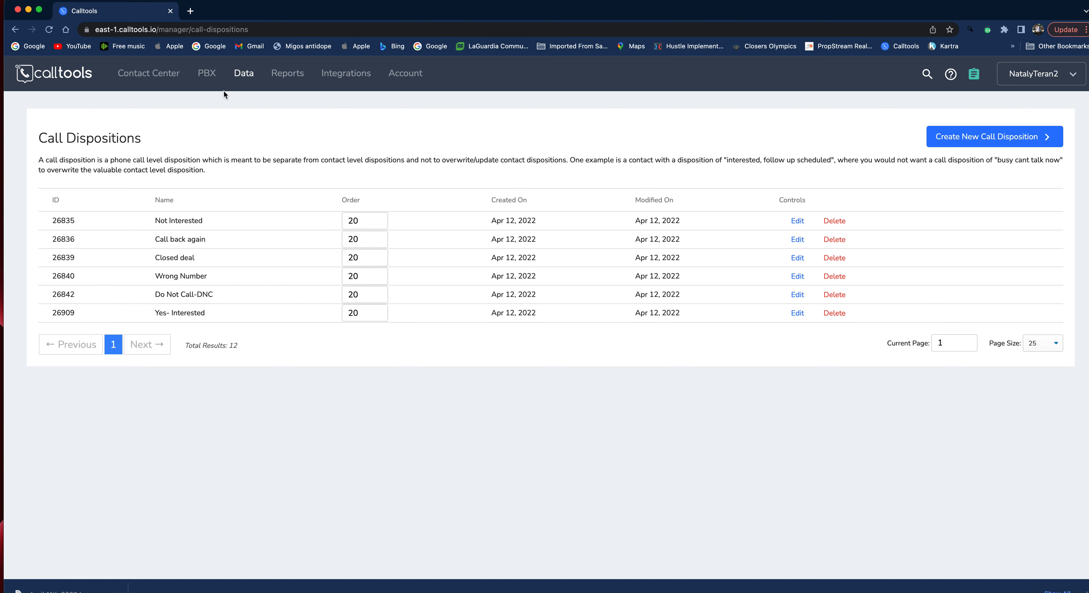
# Step: Open the rules of the Main Account Sales Funnel for editing
pyautogui.click(238, 75)
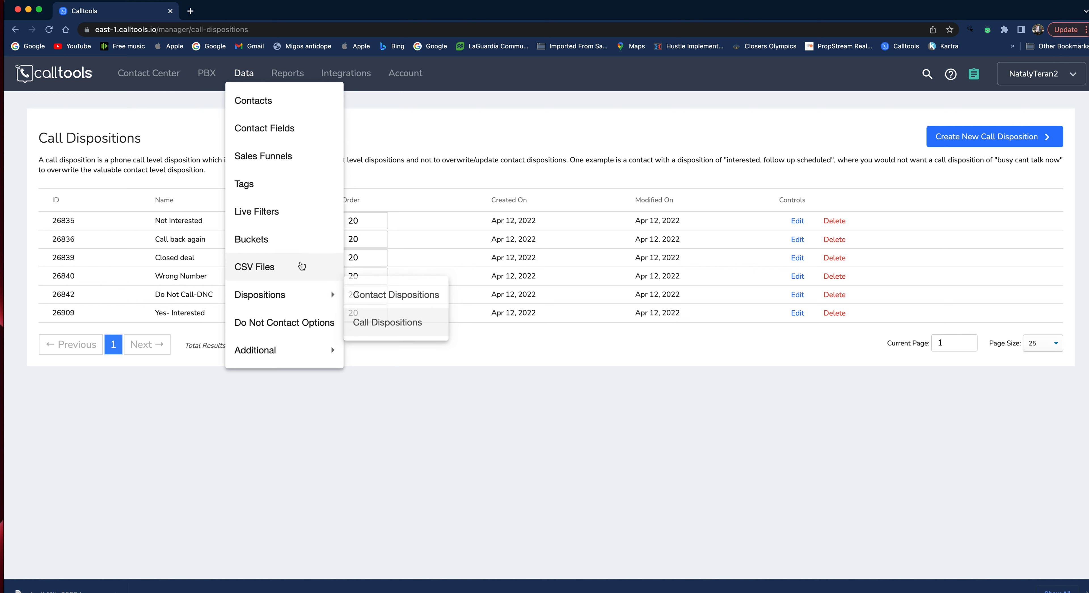
pyautogui.click(286, 157)
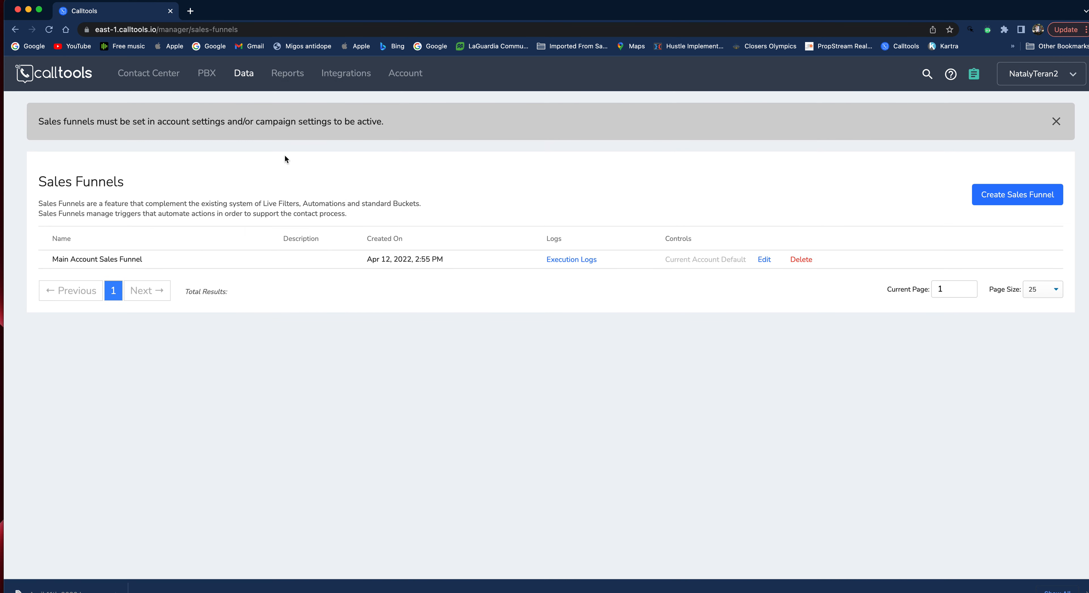
pyautogui.click(763, 260)
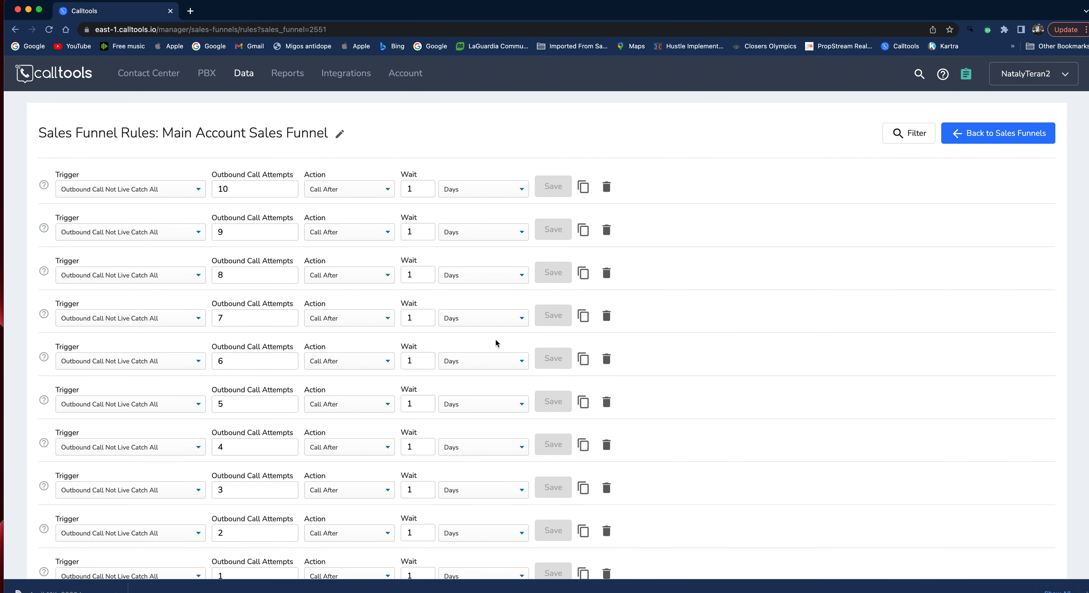
# Step: Review the existing Outbound Call Not Live Catch All rules, checking their outbound call attempts, actions and wait times
pyautogui.scroll(-2, 472, 331)
pyautogui.scroll(-1, 468, 336)
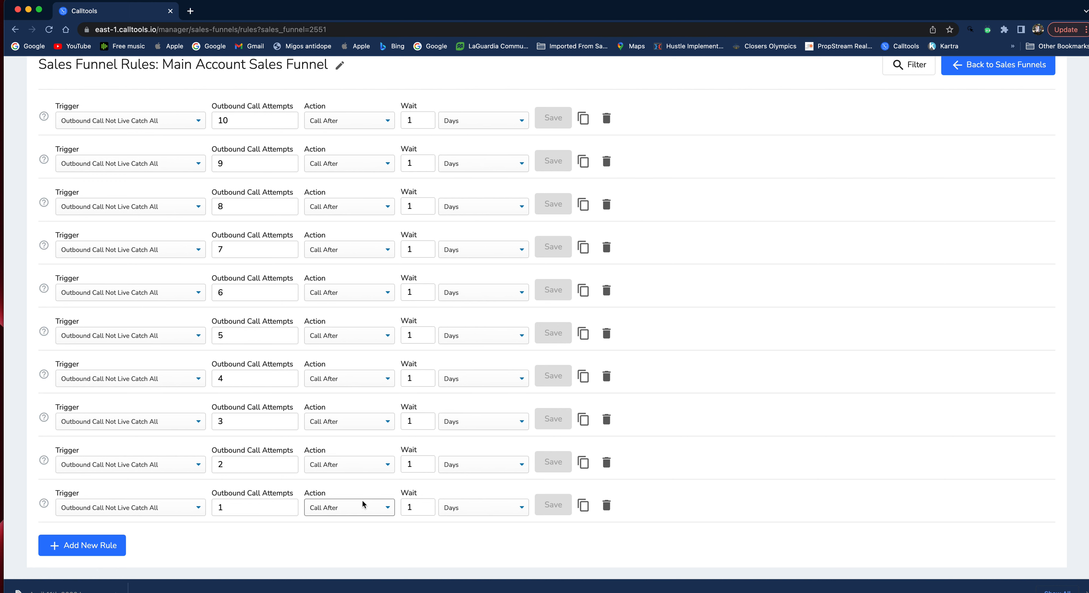
pyautogui.scroll(3, 392, 506)
pyautogui.scroll(-3, 392, 506)
pyautogui.scroll(2, 342, 495)
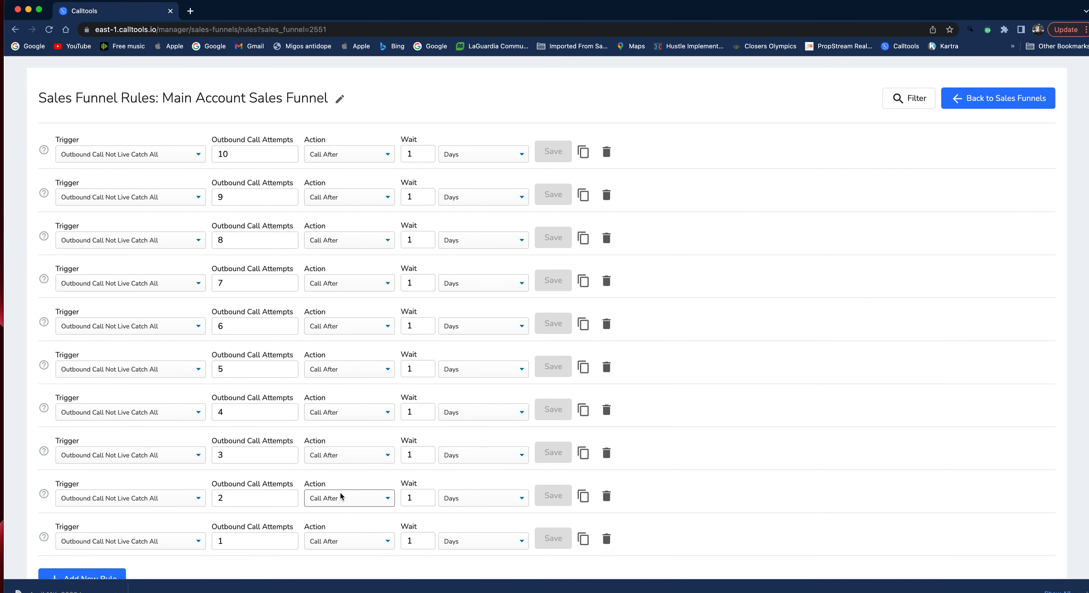
pyautogui.scroll(-2, 342, 499)
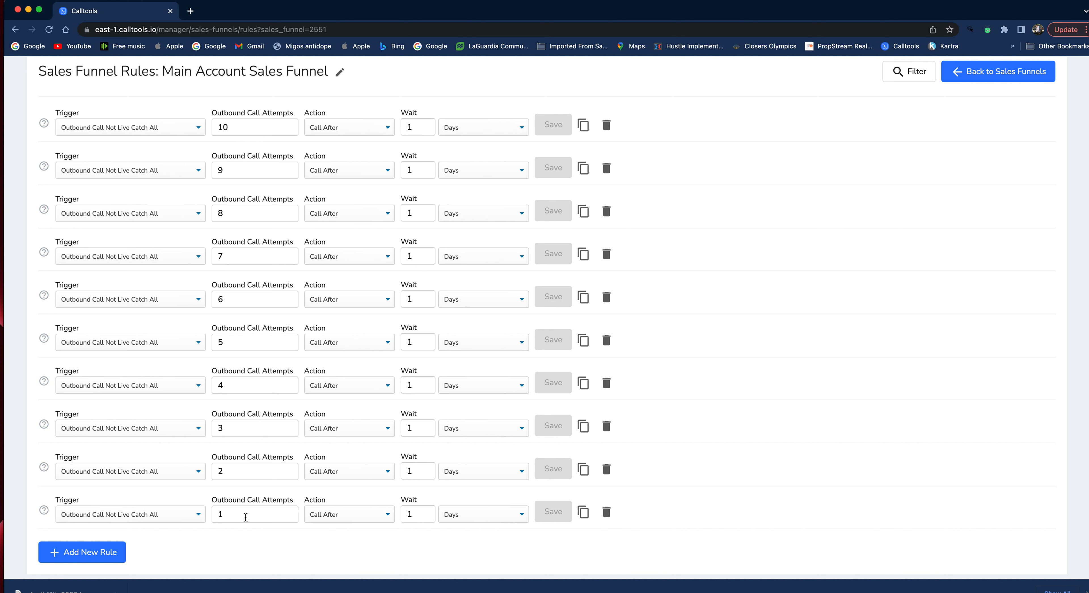
pyautogui.click(222, 515)
pyautogui.doubleClick(222, 516)
pyautogui.click(239, 472)
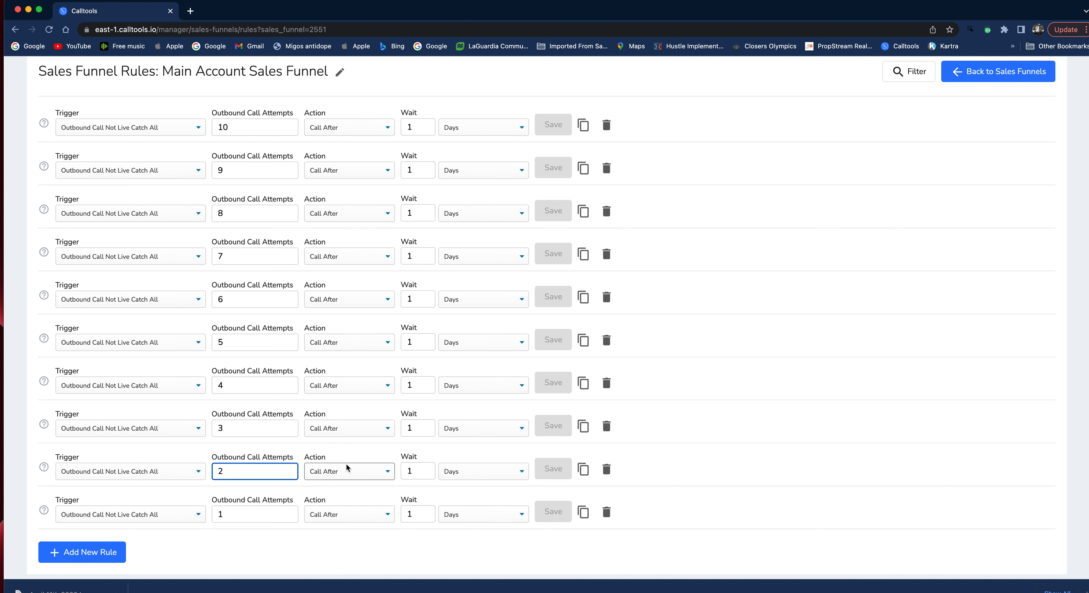
pyautogui.click(433, 471)
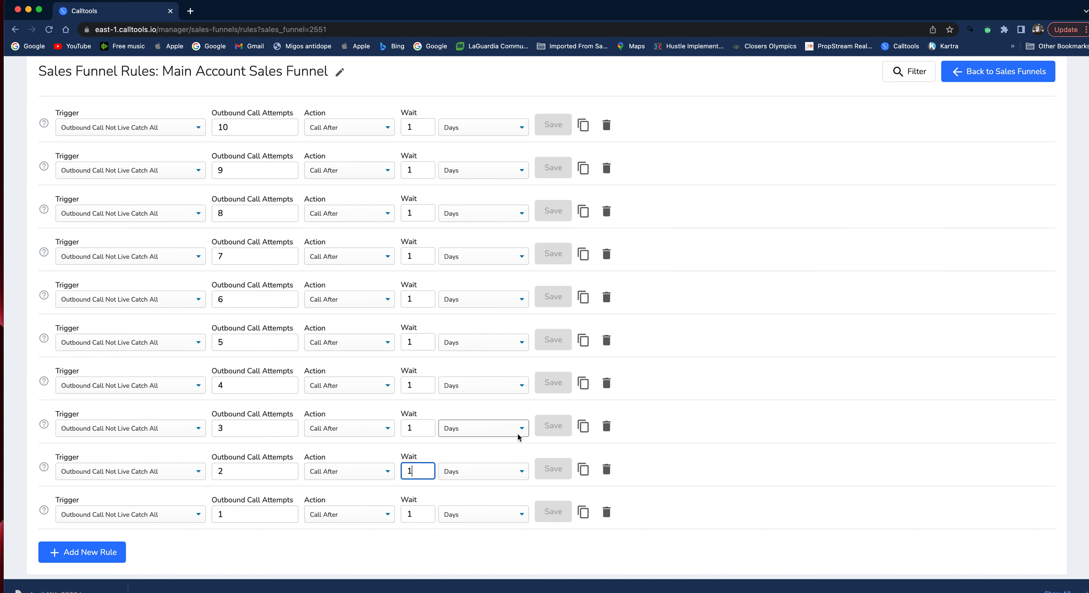
pyautogui.scroll(1, 338, 327)
pyautogui.scroll(-1, 323, 211)
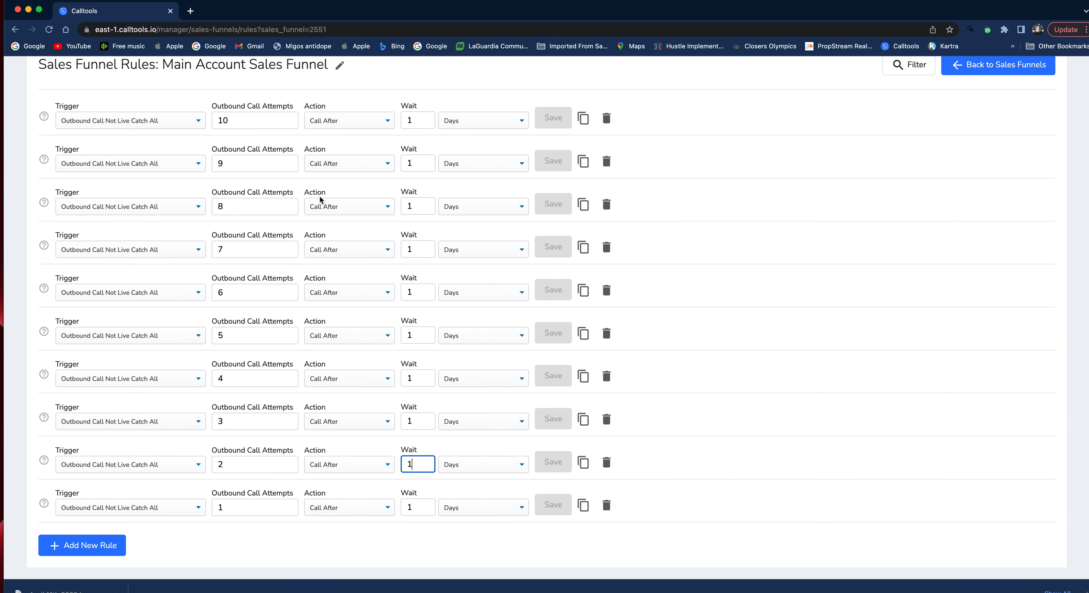
# Step: Add a new rule with the Agent Call Disposition trigger and the Call back again disposition
pyautogui.click(78, 550)
pyautogui.scroll(-1, 156, 512)
pyautogui.click(159, 508)
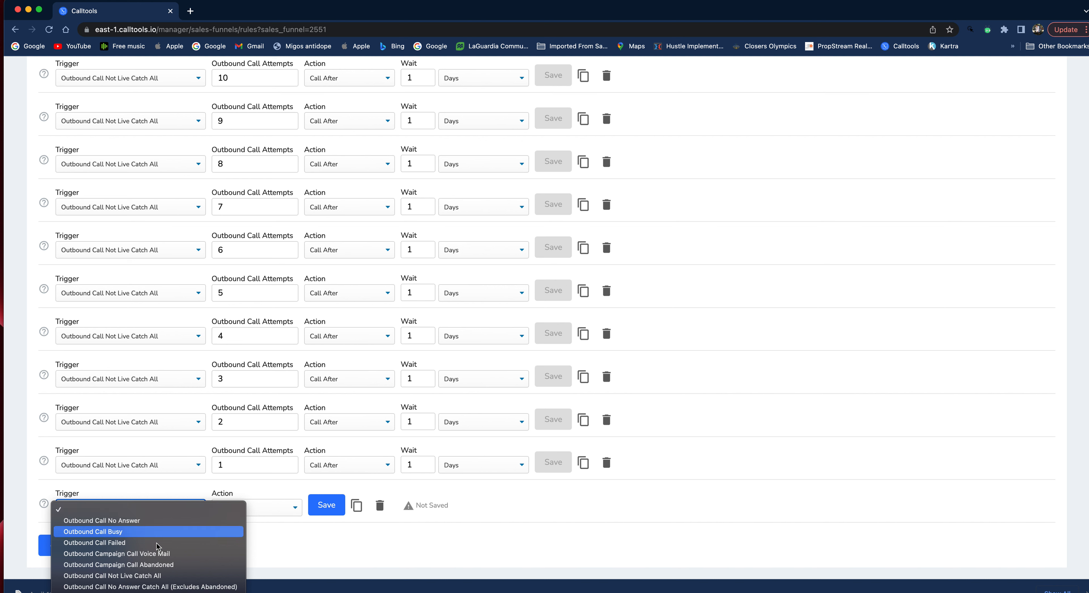
pyautogui.click(181, 592)
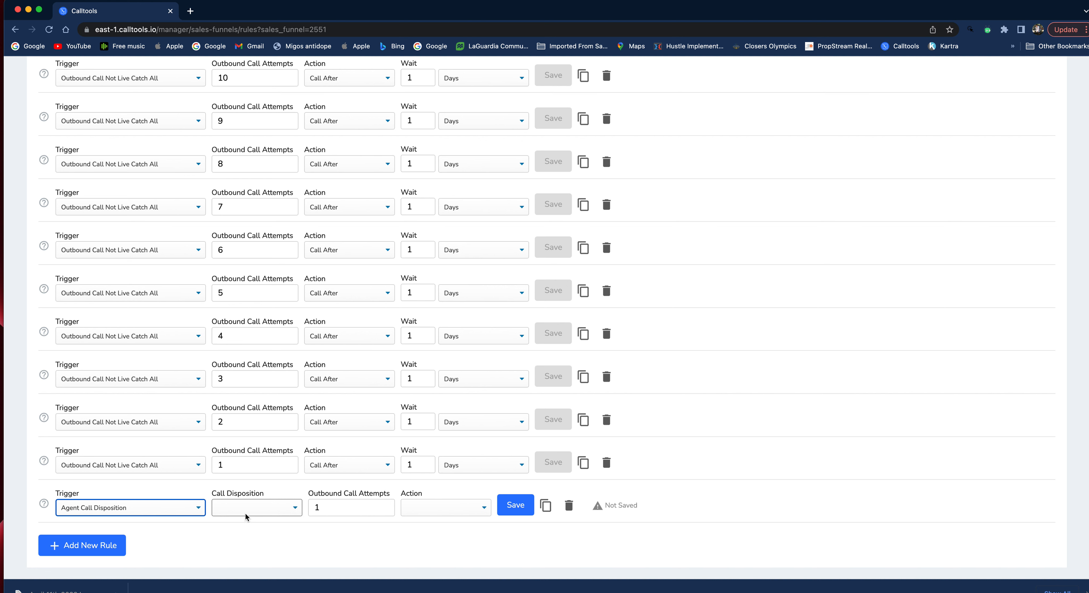
pyautogui.click(254, 508)
pyautogui.click(271, 521)
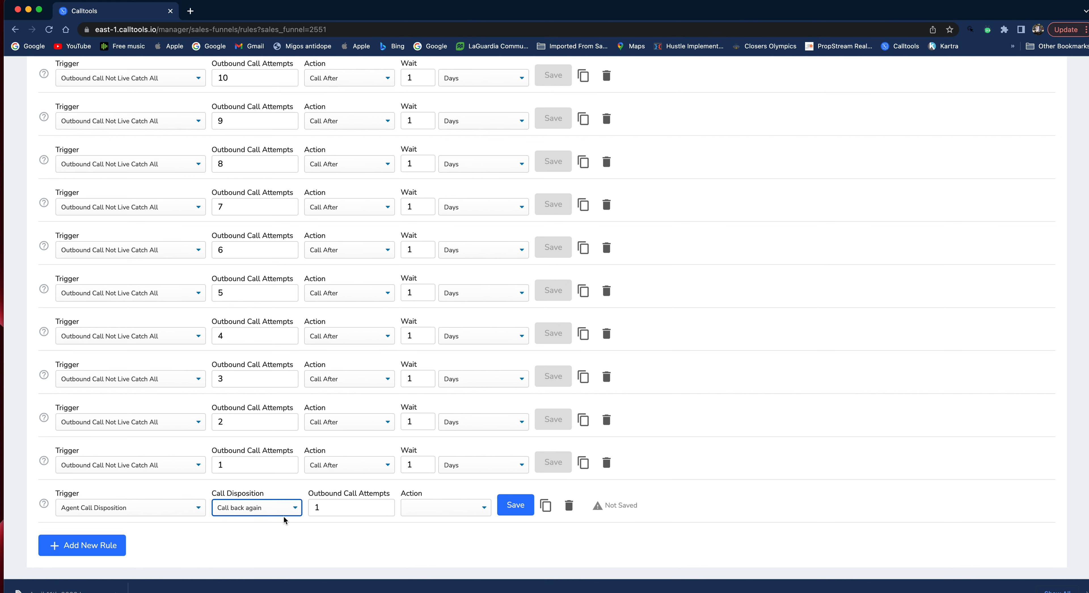
# Step: Set the new rule's action to Call After with a wait of 30 minutes and save it
pyautogui.click(344, 508)
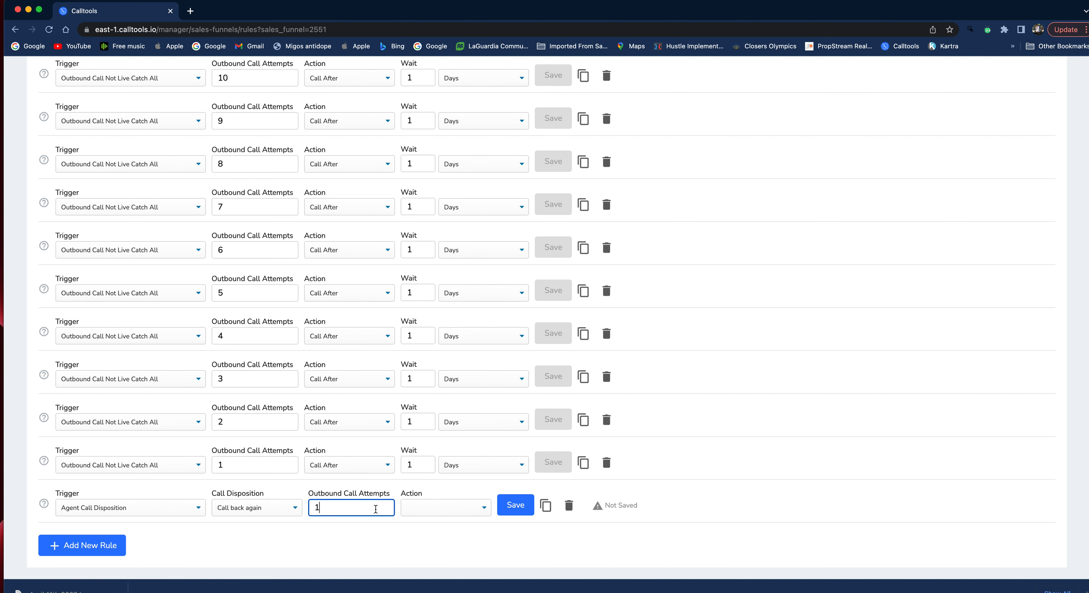
pyautogui.click(425, 509)
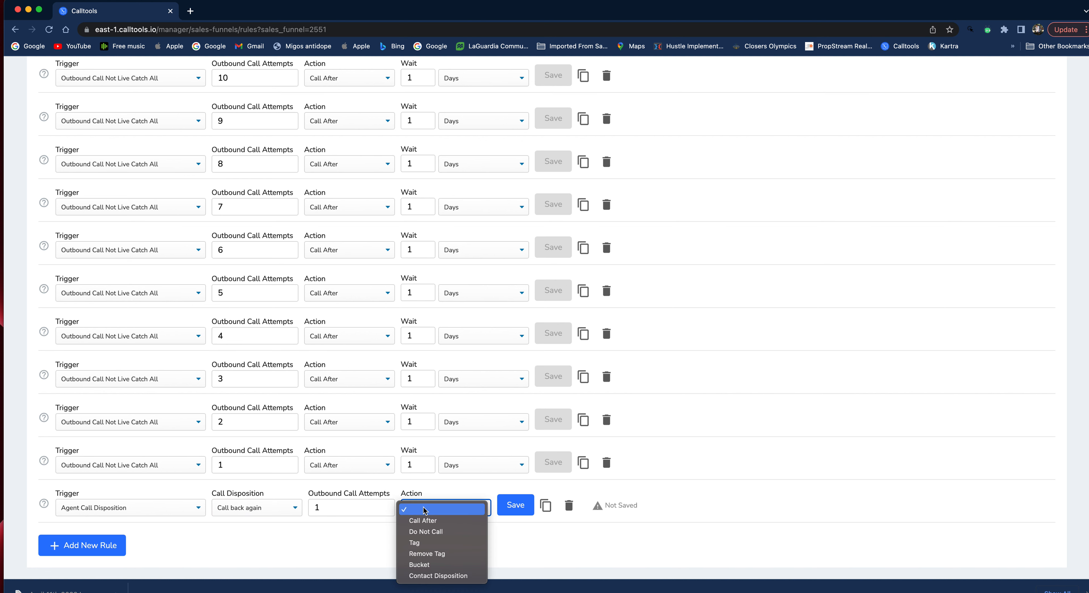
pyautogui.click(442, 521)
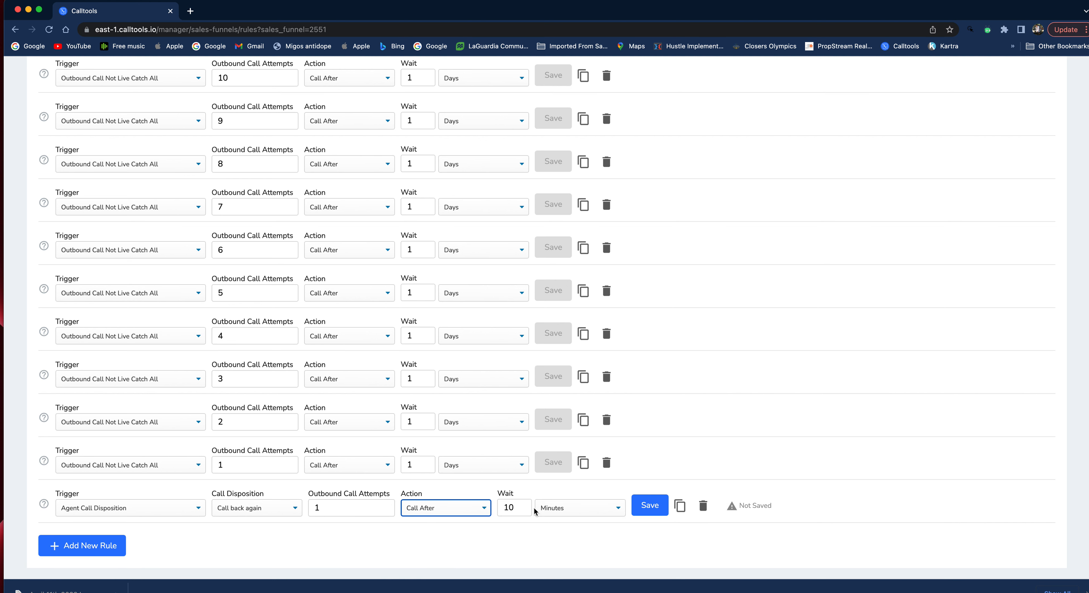
pyautogui.click(536, 510)
pyautogui.click(527, 510)
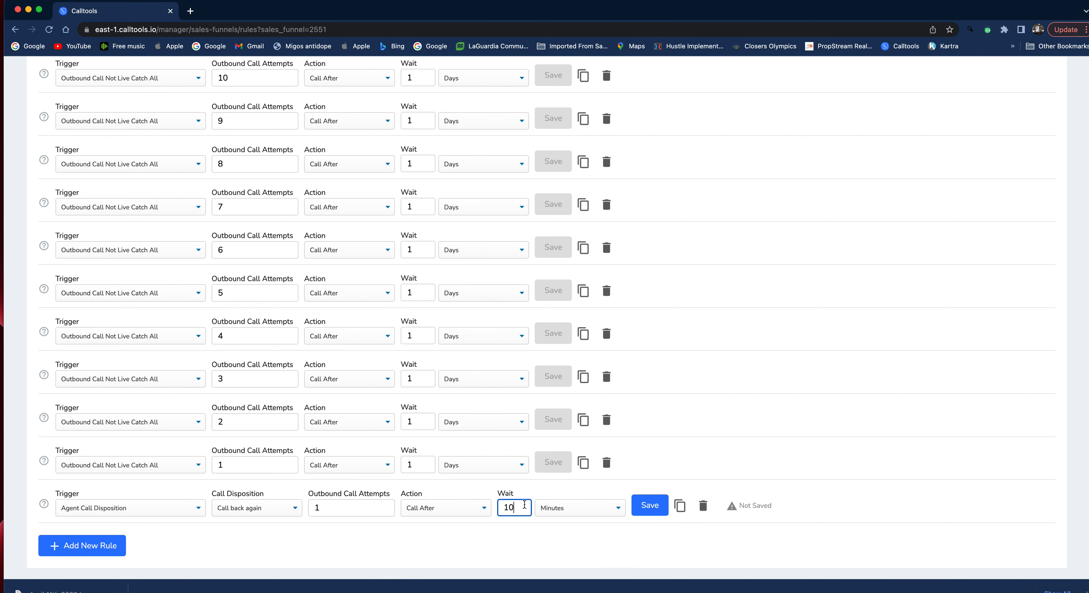
pyautogui.write('30')
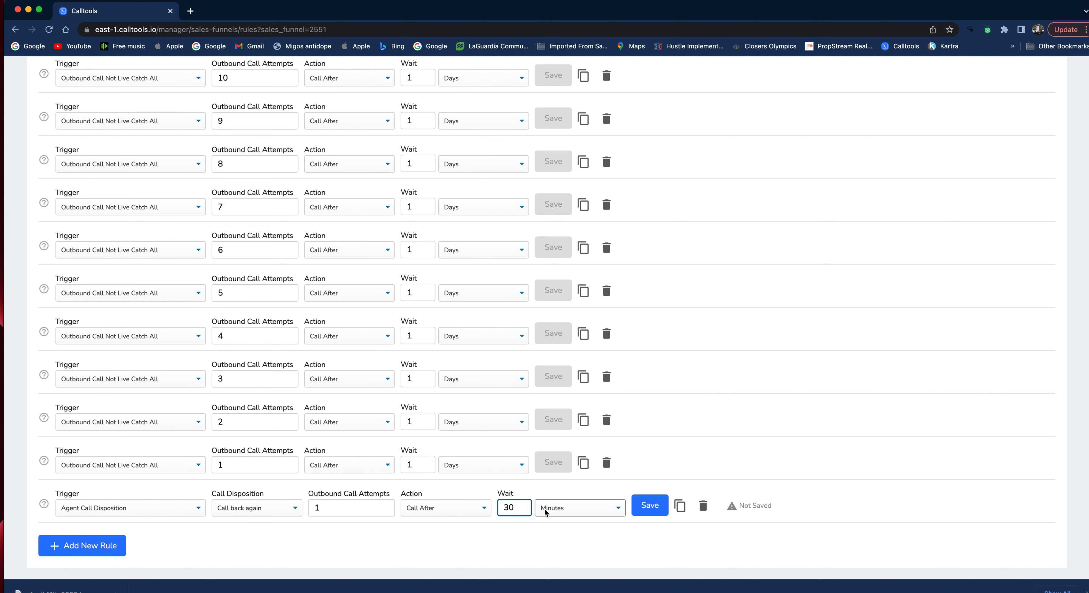
pyautogui.click(653, 507)
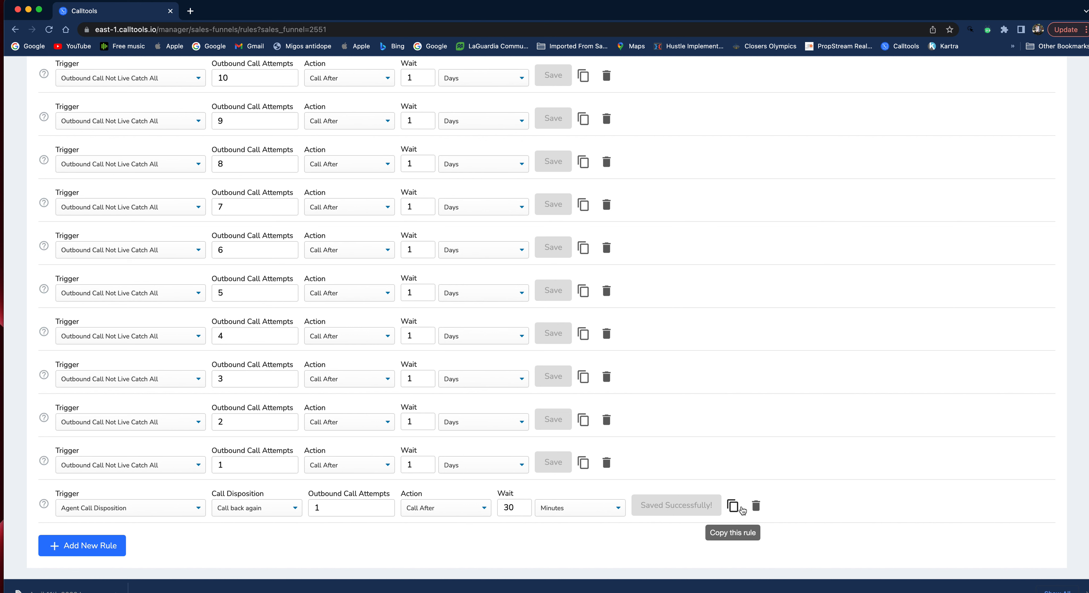
# Step: Duplicate the Call back again rule and set the copy's outbound call attempts to 2
pyautogui.click(680, 506)
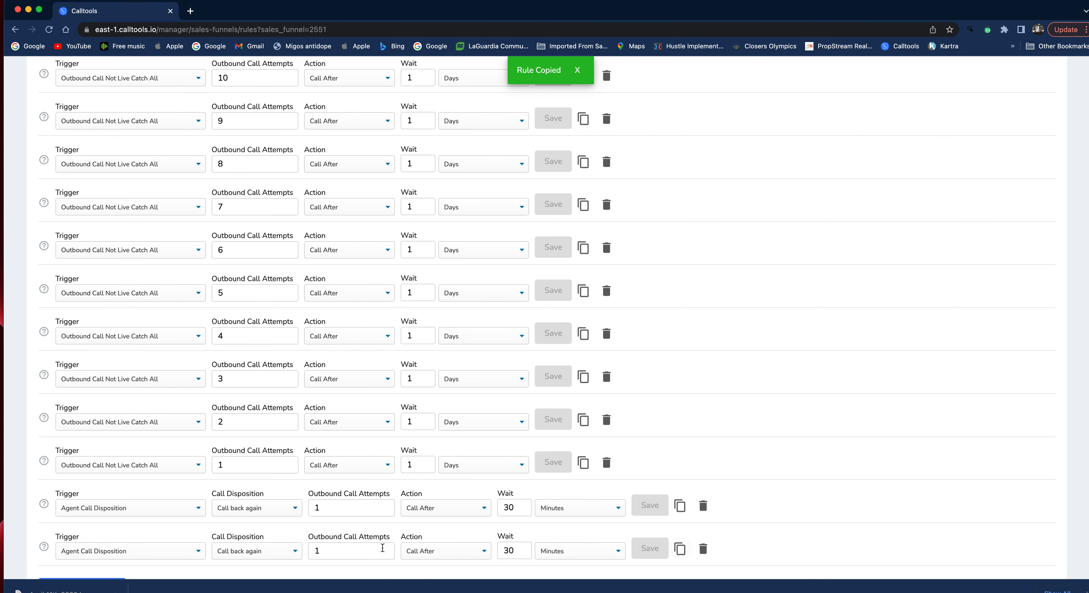
pyautogui.click(381, 549)
pyautogui.press('BackSpace')
pyautogui.write('2')
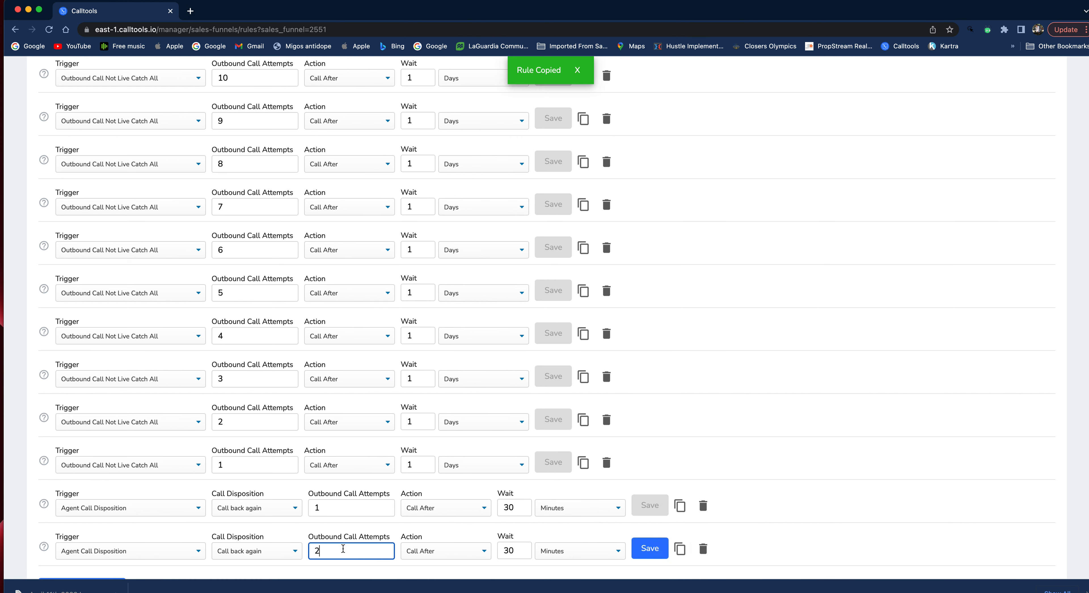
pyautogui.click(530, 550)
# Step: Duplicate the 2-attempt Call back again rule, set the copy to 3 attempts and a 1-hour wait, and save it
pyautogui.click(680, 549)
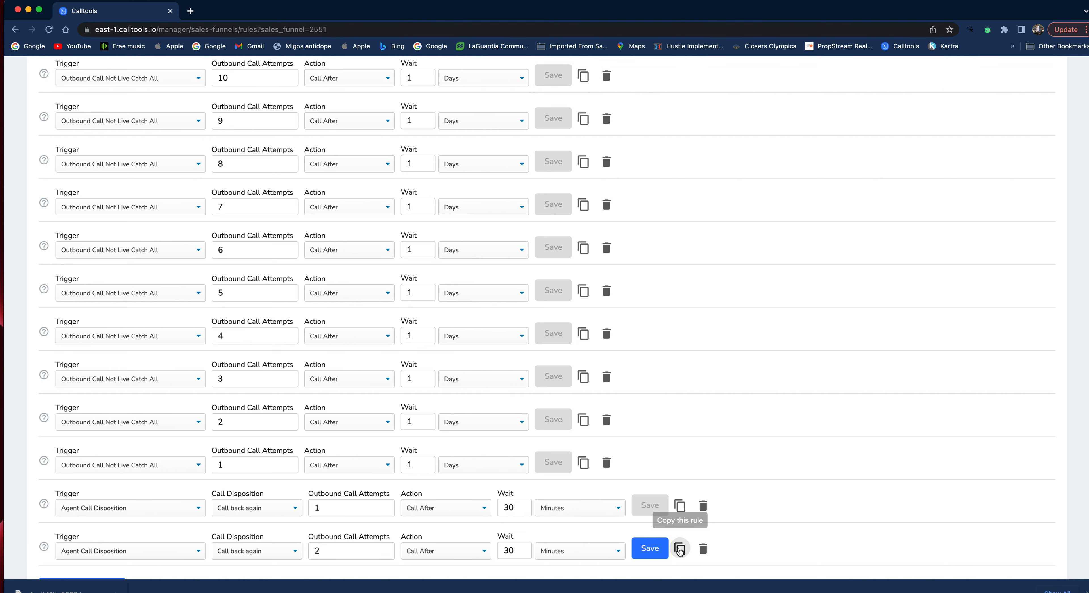
pyautogui.scroll(-2, 530, 537)
pyautogui.click(376, 510)
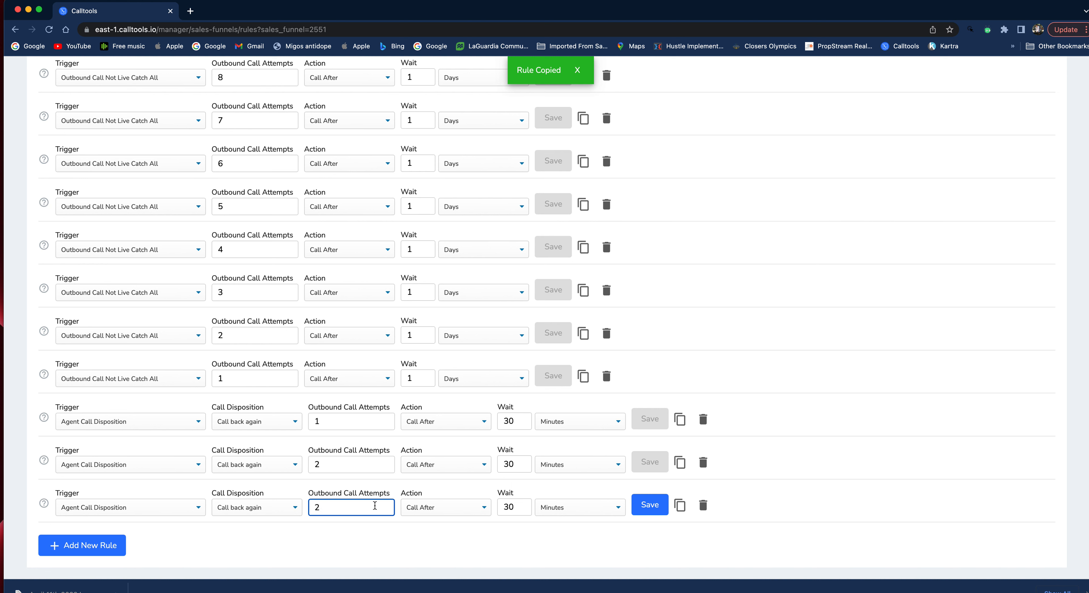
pyautogui.press('BackSpace')
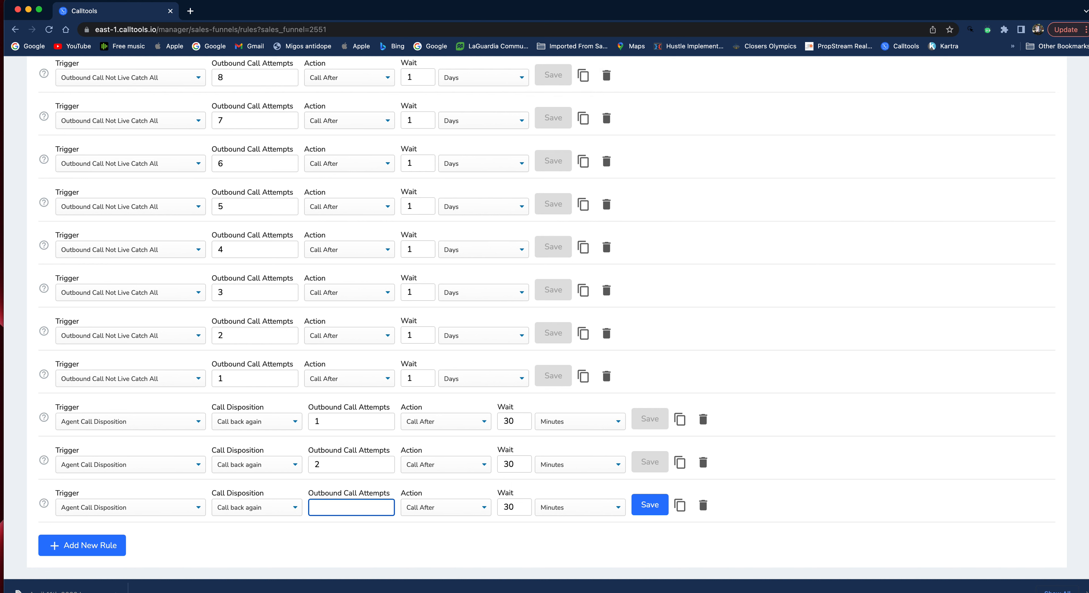
pyautogui.write('3')
pyautogui.click(575, 505)
pyautogui.click(569, 519)
pyautogui.moveTo(522, 503); pyautogui.dragTo(482, 511)
pyautogui.write('1')
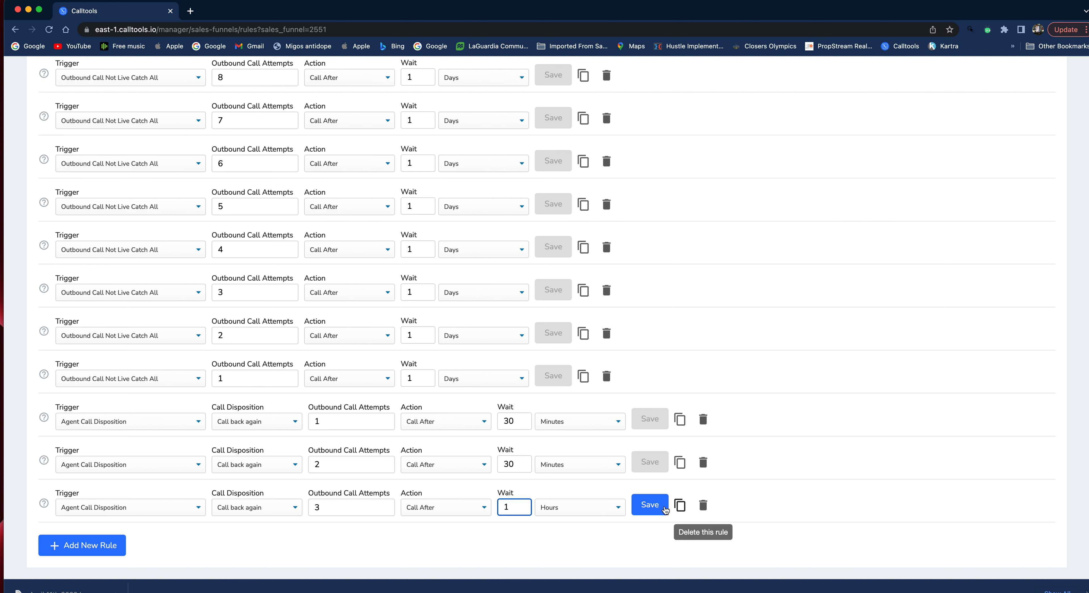
pyautogui.click(650, 506)
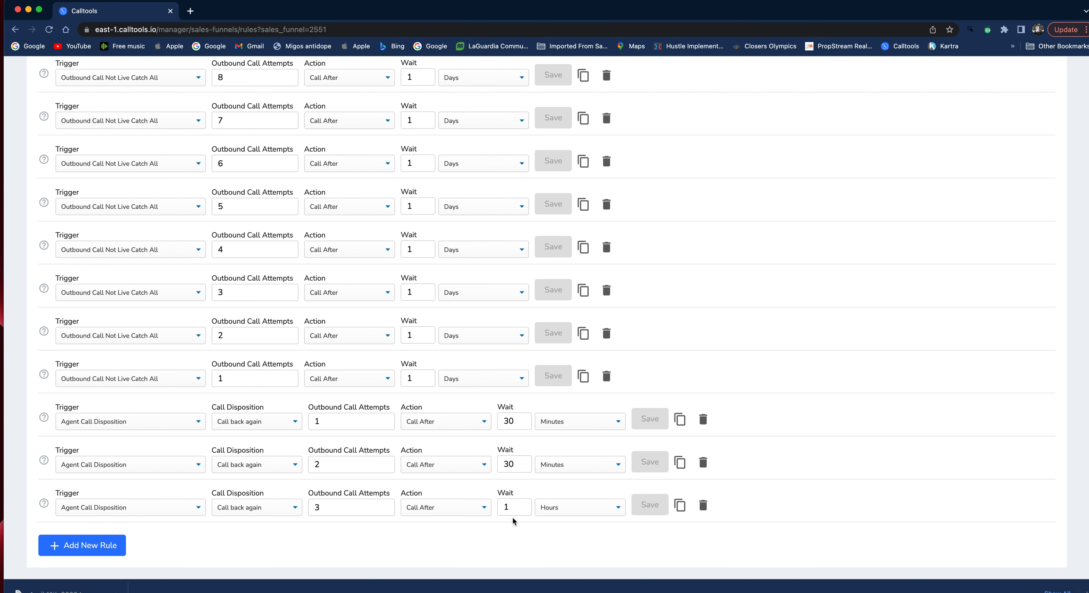
# Step: Add another blank rule to the sales funnel, leaving its trigger unset
pyautogui.click(114, 544)
pyautogui.click(169, 551)
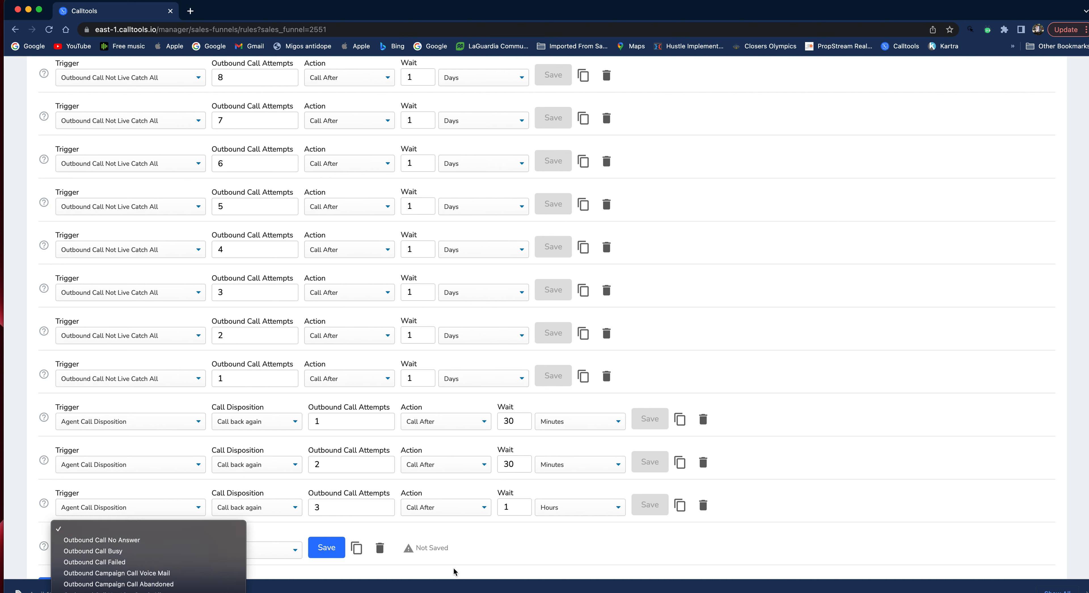
pyautogui.click(579, 548)
# Step: Duplicate the 3-attempt Call back again rule and set the copy's outbound call attempts to 4
pyautogui.click(680, 506)
pyautogui.click(357, 550)
pyautogui.press('BackSpace')
pyautogui.write('4')
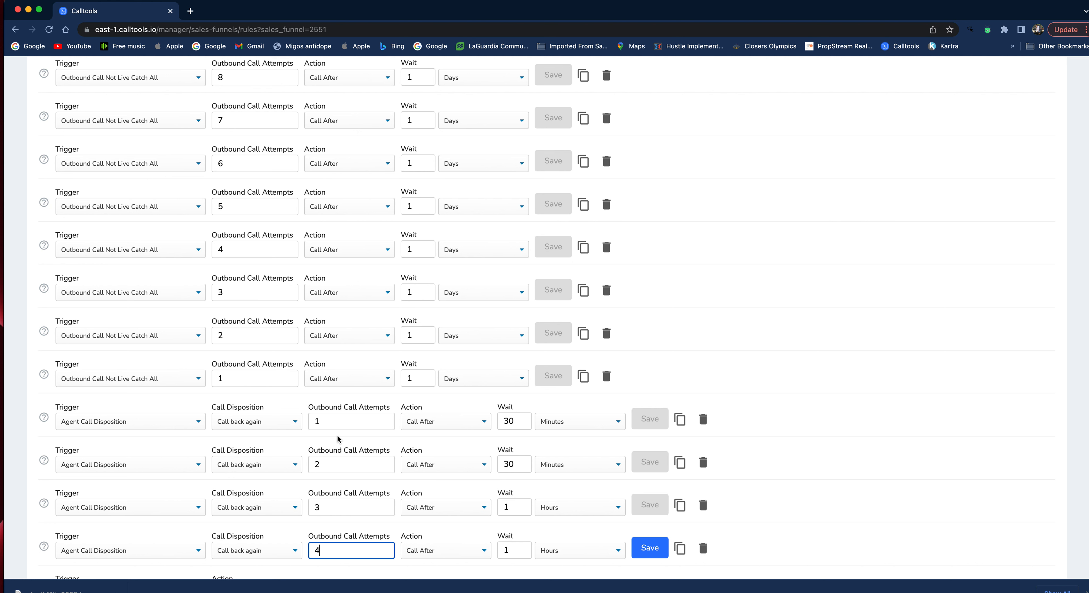
# Step: Review the outbound call attempts and wait times across the Call back again rules
pyautogui.click(325, 418)
pyautogui.click(338, 460)
pyautogui.click(345, 511)
pyautogui.click(352, 552)
pyautogui.scroll(-1, 444, 435)
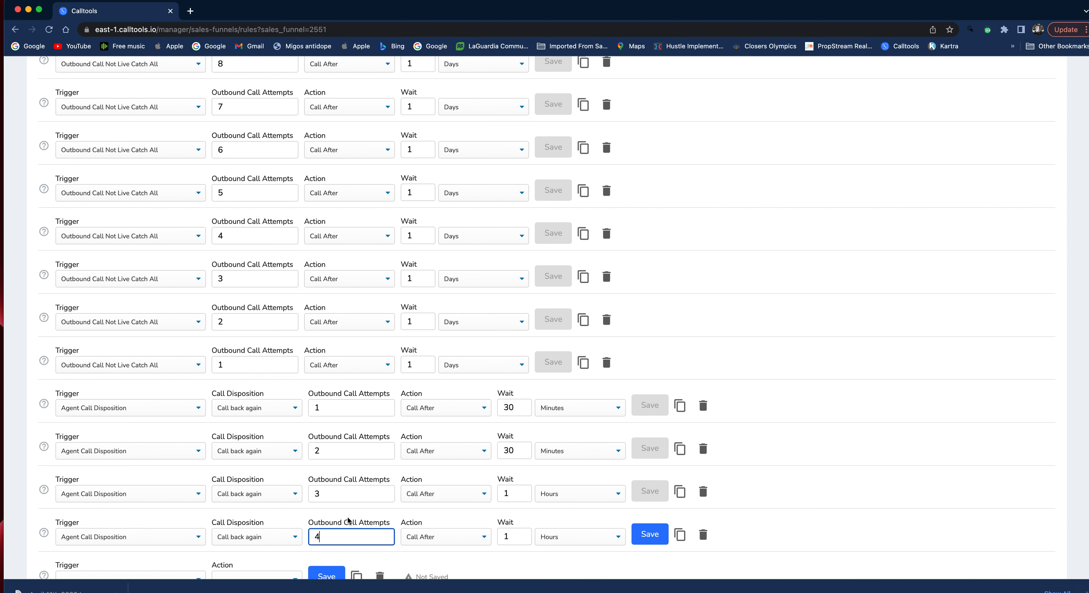
pyautogui.scroll(-1, 349, 423)
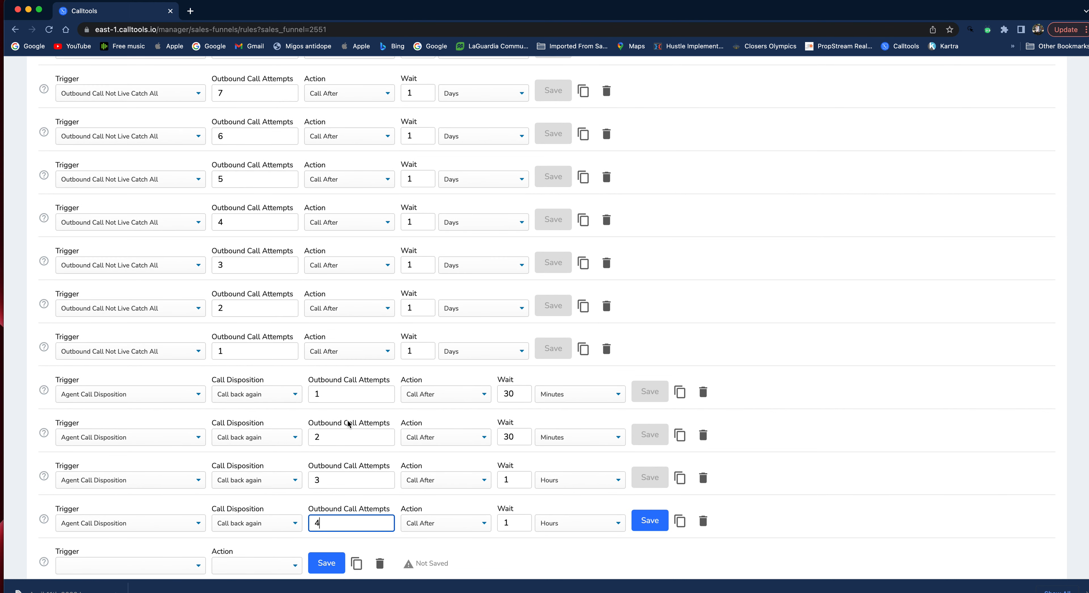
pyautogui.scroll(-2, 349, 424)
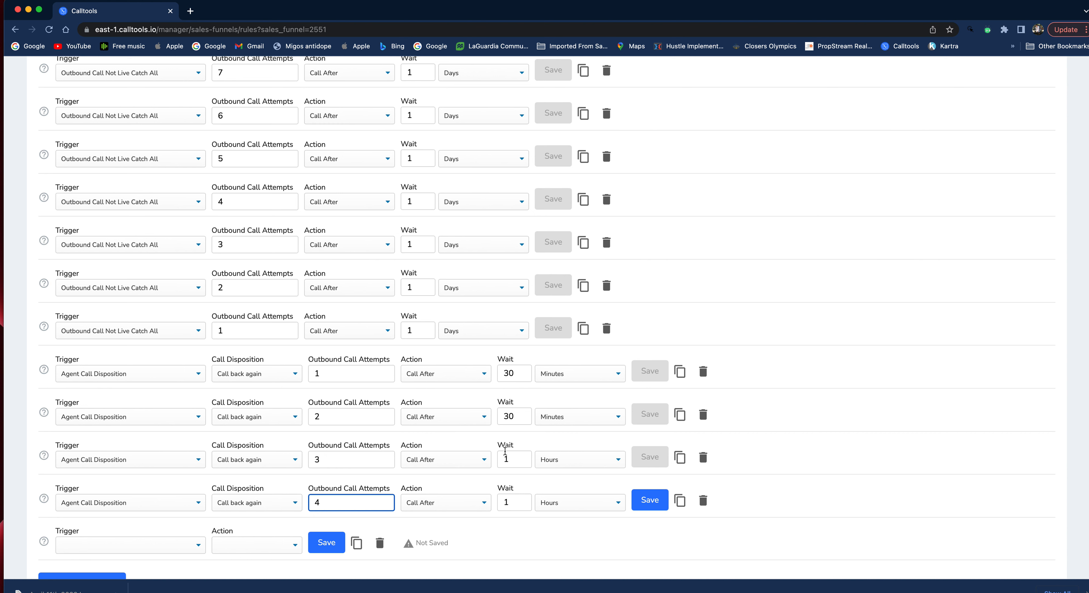
# Step: Set the wait to 1 day on both the 4-attempt and 3-attempt Call back again rules and save them
pyautogui.click(569, 507)
pyautogui.click(558, 514)
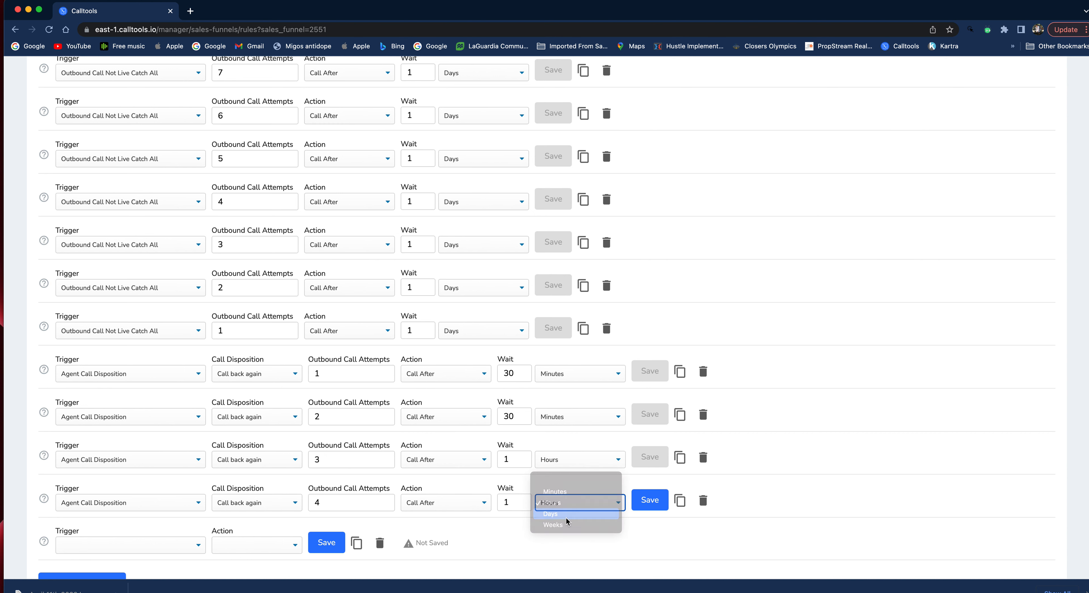
pyautogui.click(655, 507)
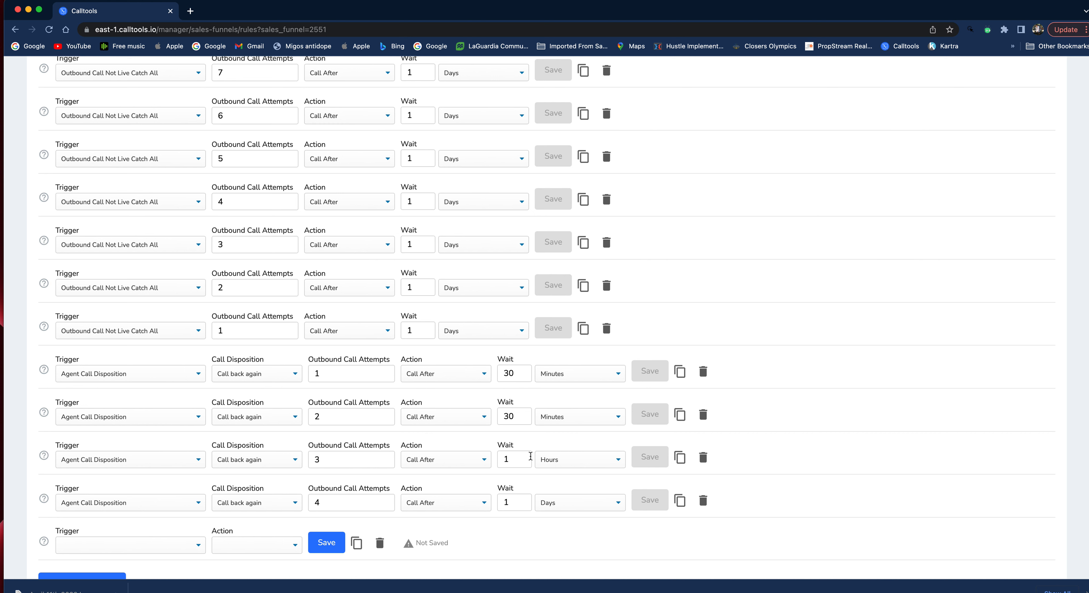
pyautogui.click(545, 459)
pyautogui.click(557, 473)
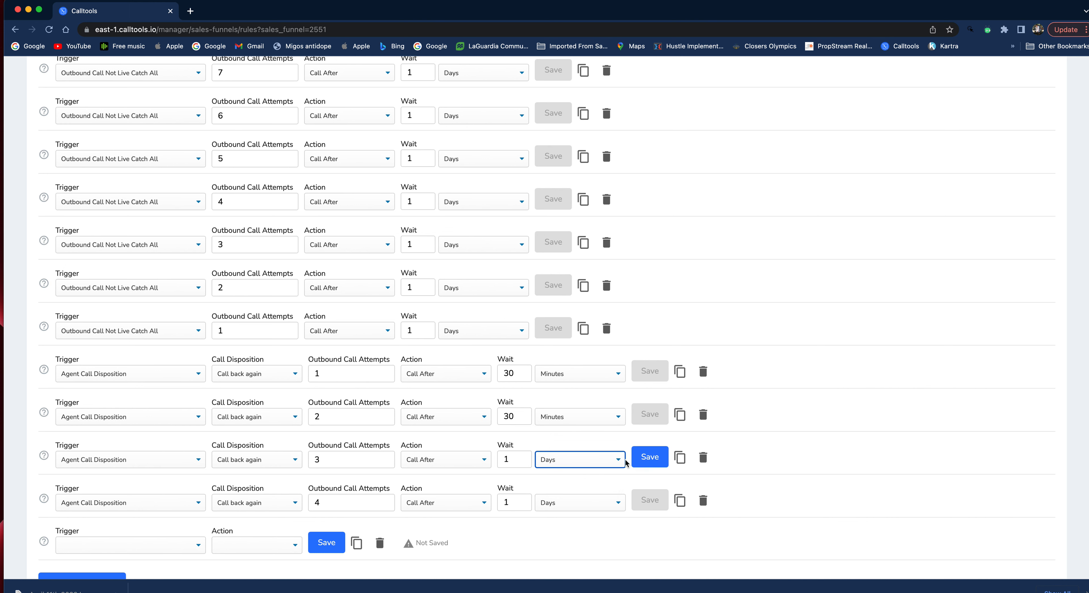
pyautogui.click(650, 457)
# Step: Set the blank rule's trigger to Agent Call Disposition and check which call dispositions it offers
pyautogui.scroll(-1, 382, 469)
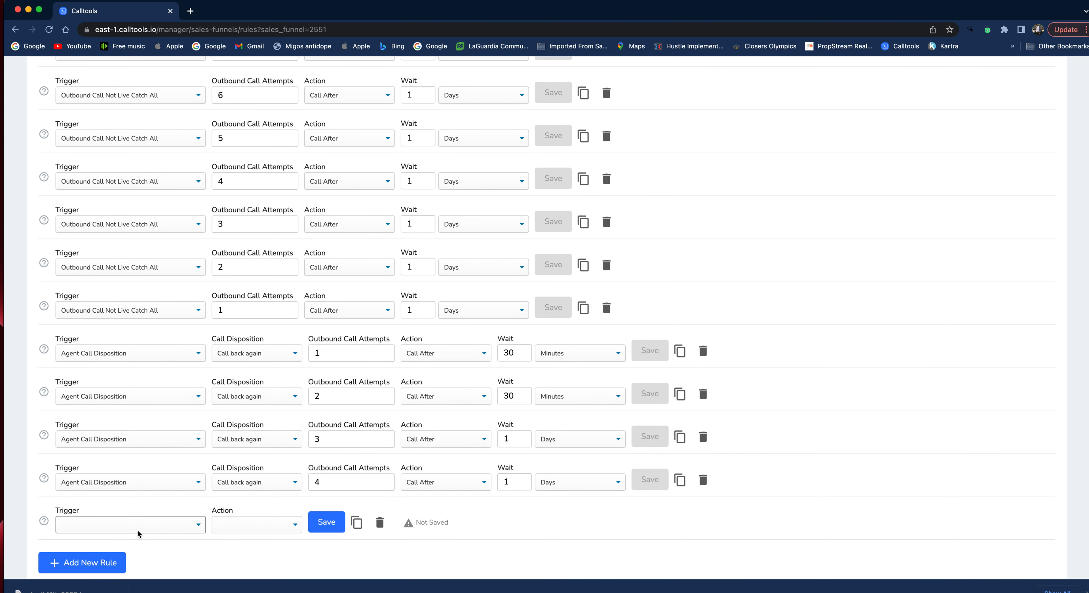
pyautogui.scroll(-1, 246, 523)
pyautogui.click(176, 509)
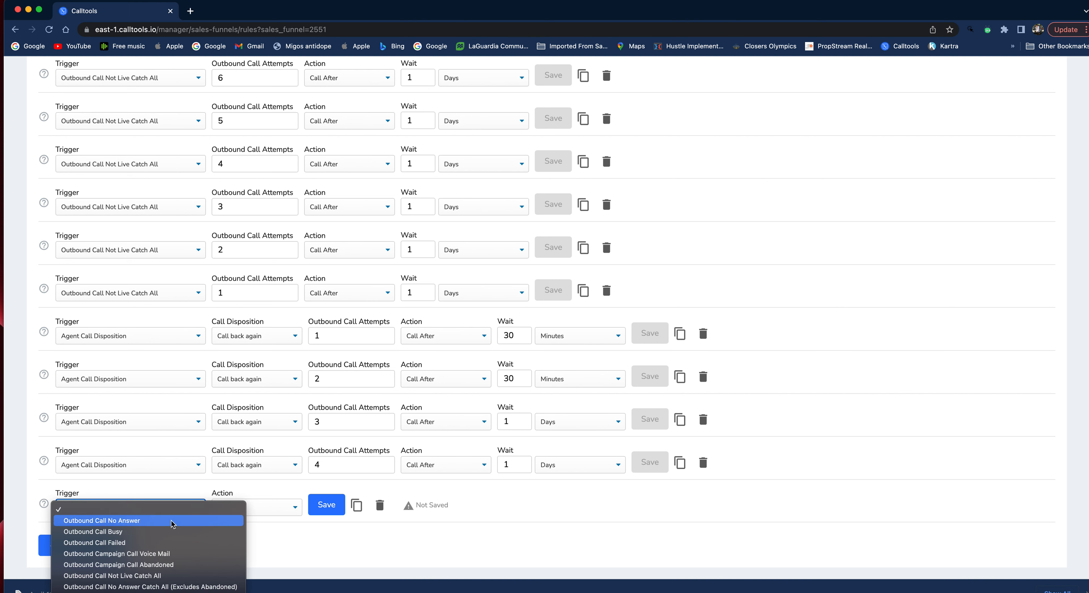
pyautogui.click(199, 542)
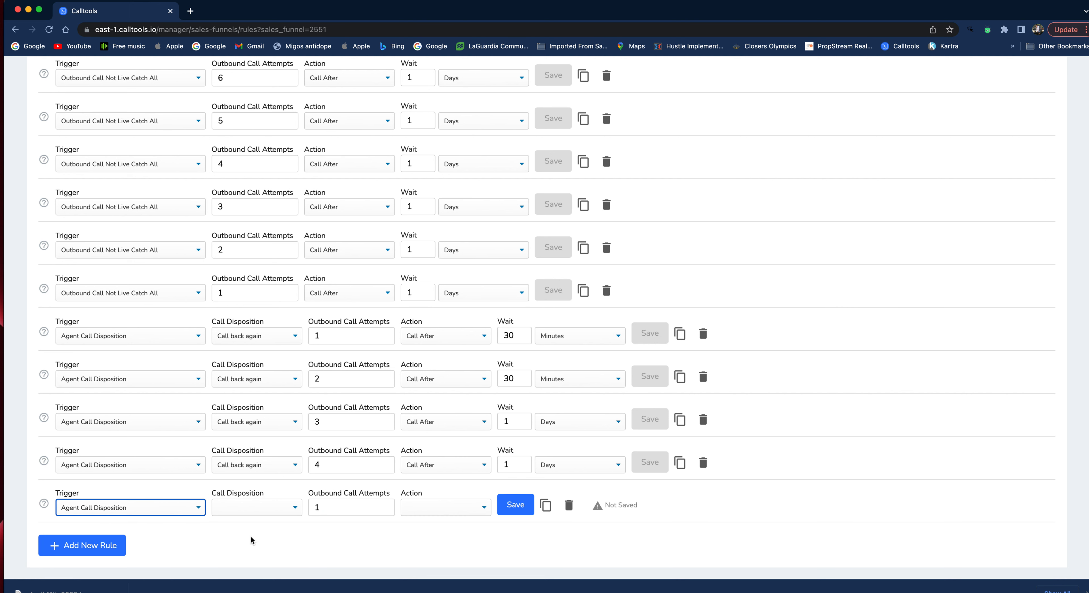
pyautogui.click(258, 509)
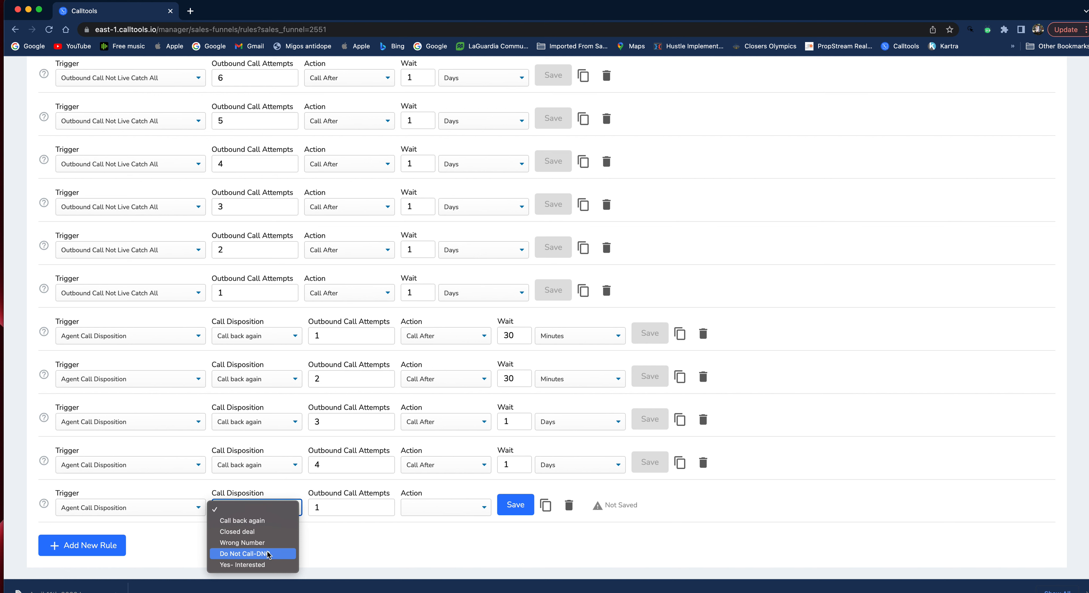
pyautogui.click(252, 515)
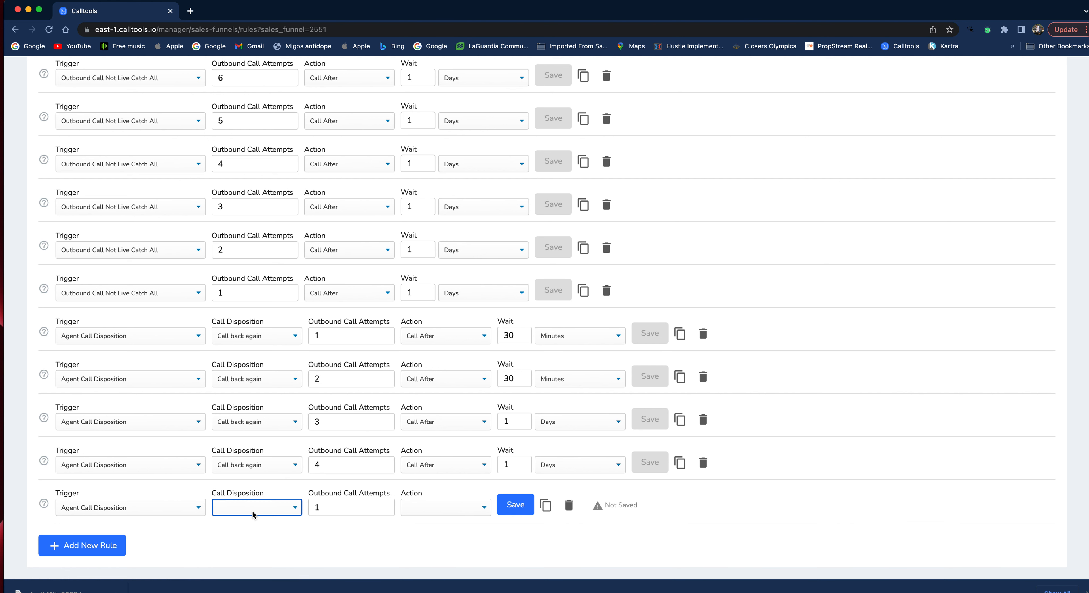
pyautogui.click(254, 516)
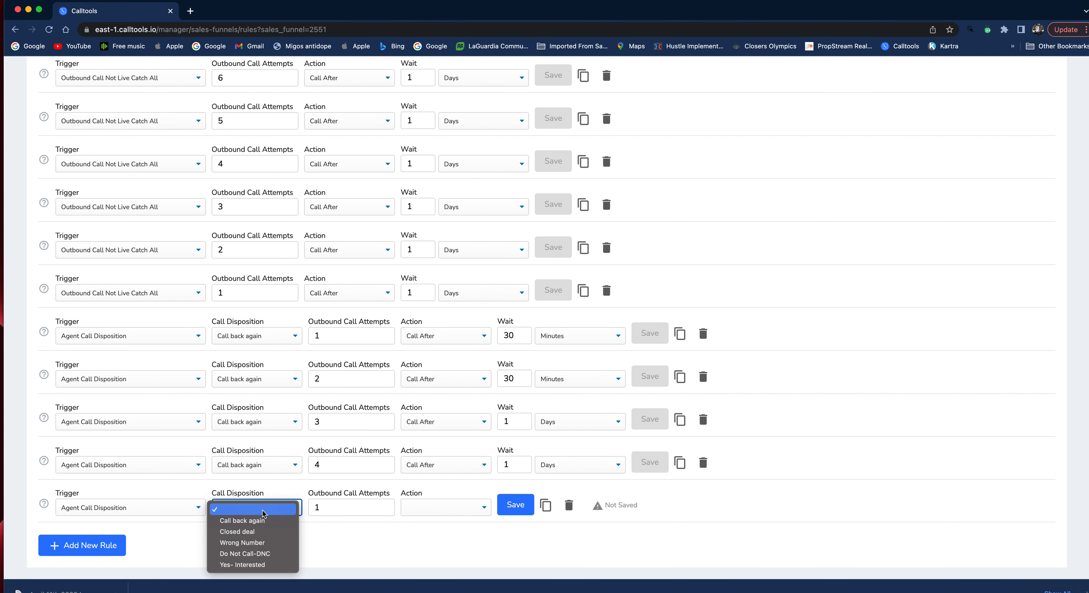
pyautogui.click(310, 541)
# Step: Create and save a new call disposition named Not Interested in the account's call dispositions
pyautogui.scroll(15, 352, 518)
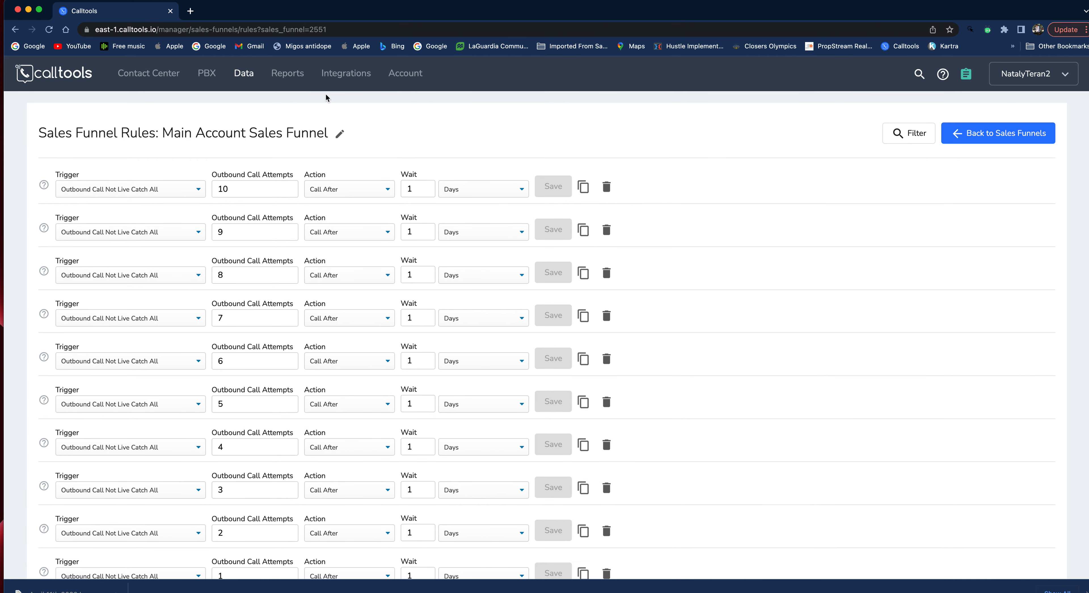
pyautogui.click(243, 73)
pyautogui.moveTo(258, 296)
pyautogui.click(410, 322)
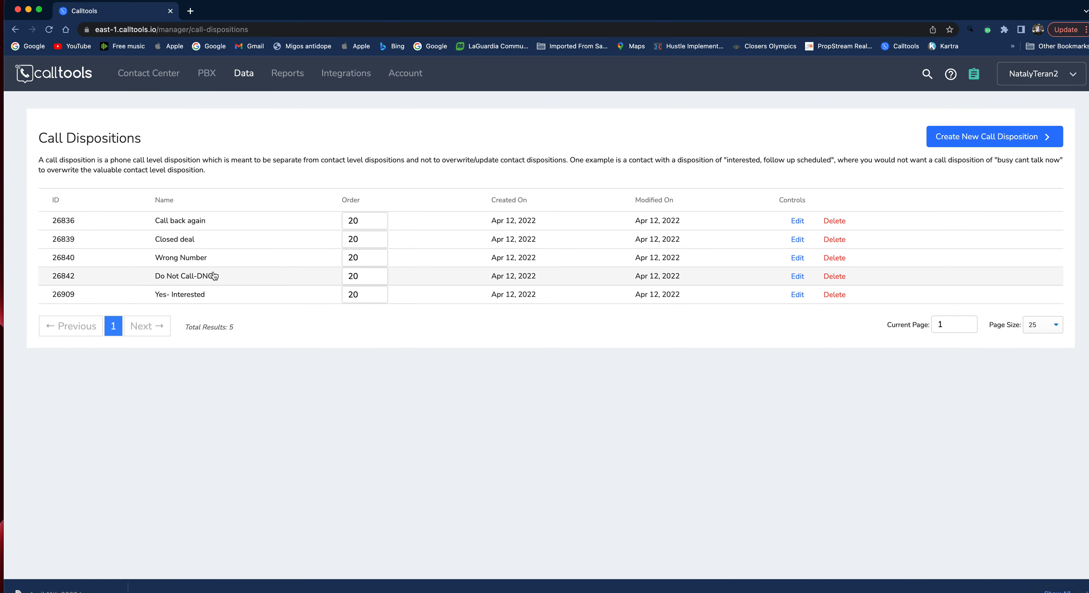
pyautogui.click(985, 136)
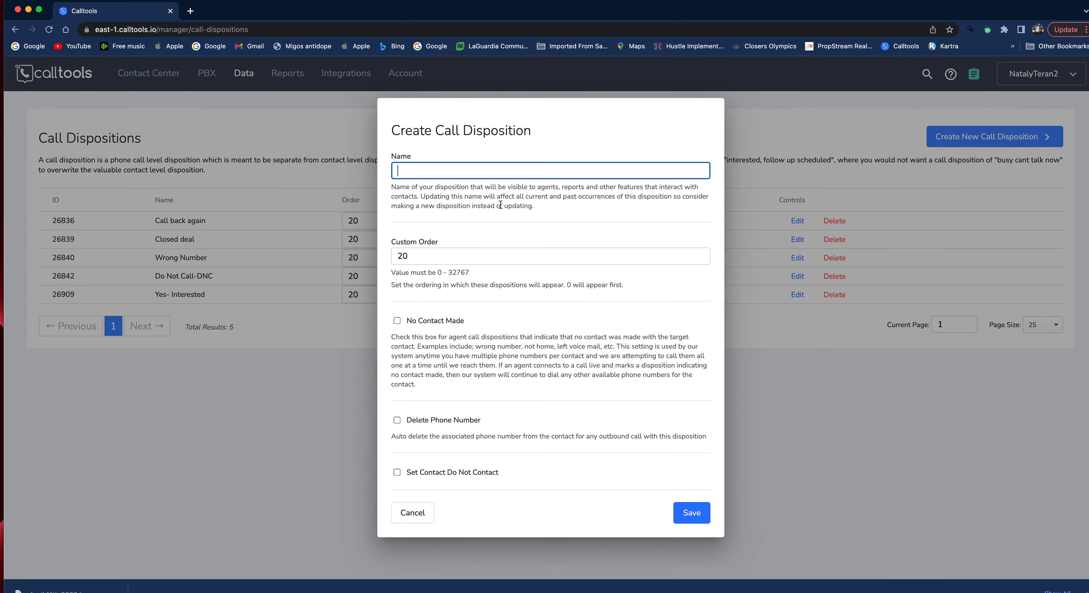
pyautogui.write('NO')
pyautogui.press('BackSpace')
pyautogui.press('capslock')
pyautogui.write('ot Interested')
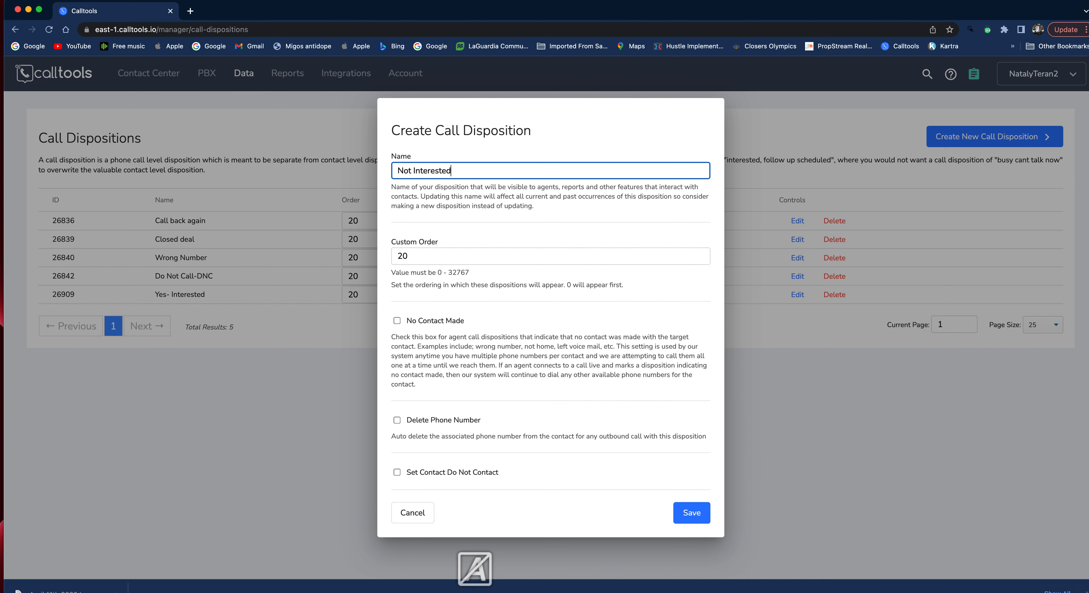
pyautogui.click(709, 517)
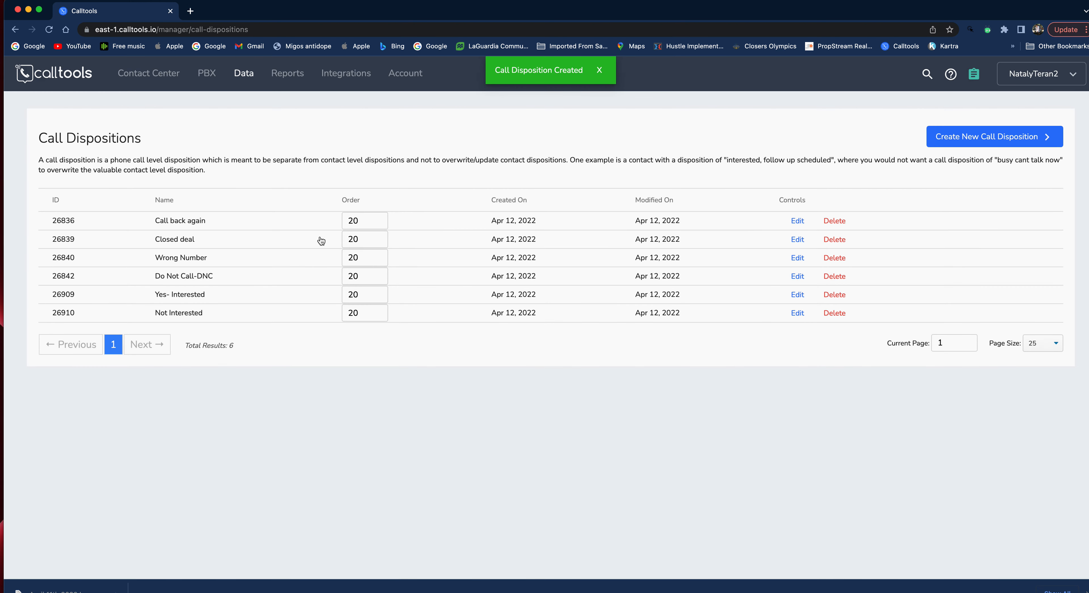
# Step: Reopen the rules of the Main Account Sales Funnel and look through the existing ones
pyautogui.click(243, 74)
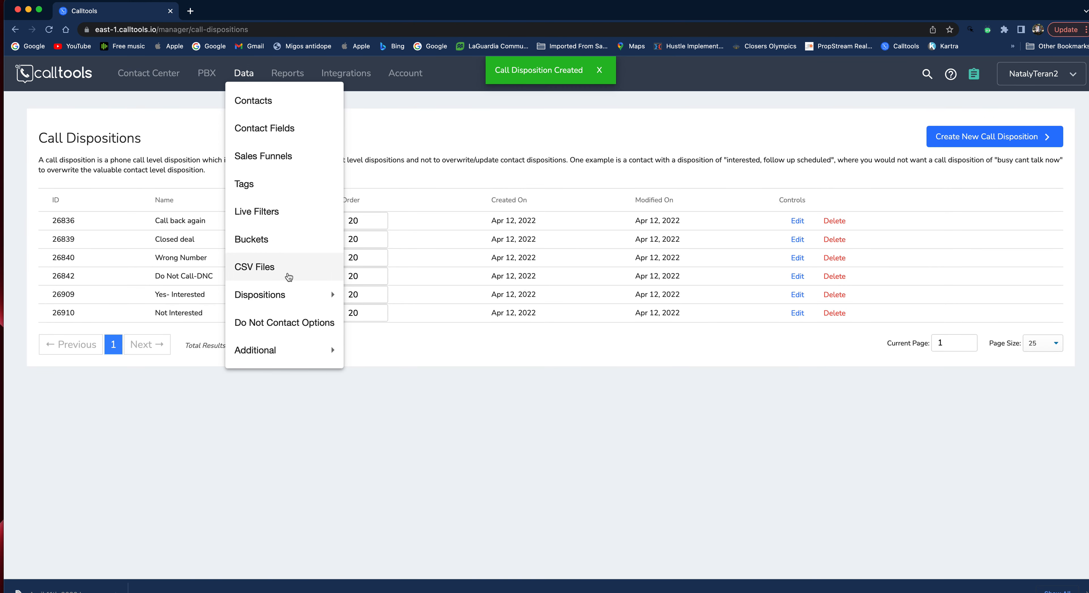
pyautogui.moveTo(281, 294)
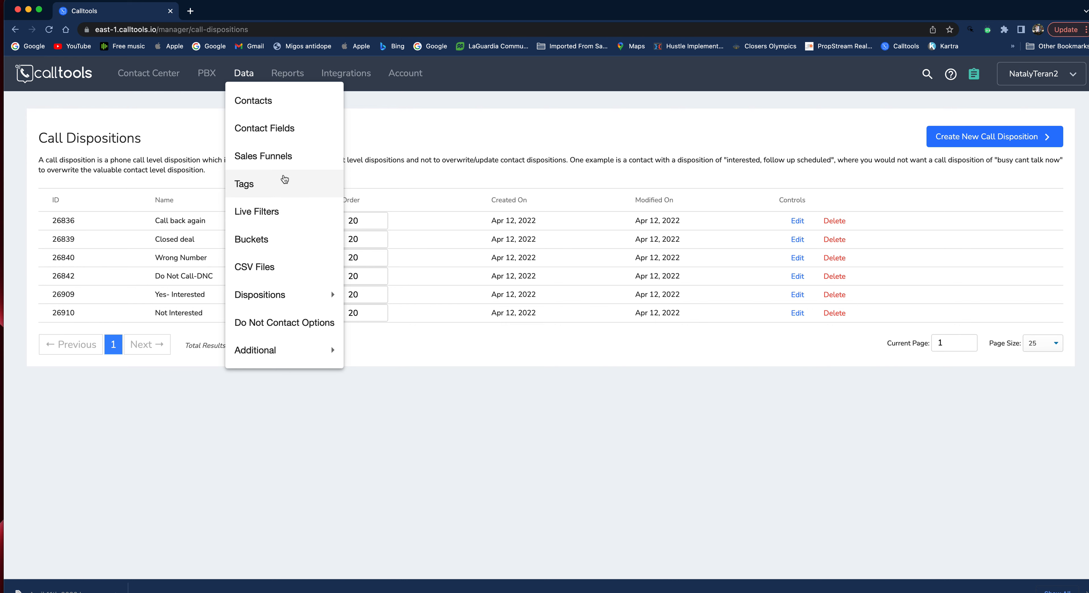
pyautogui.click(280, 168)
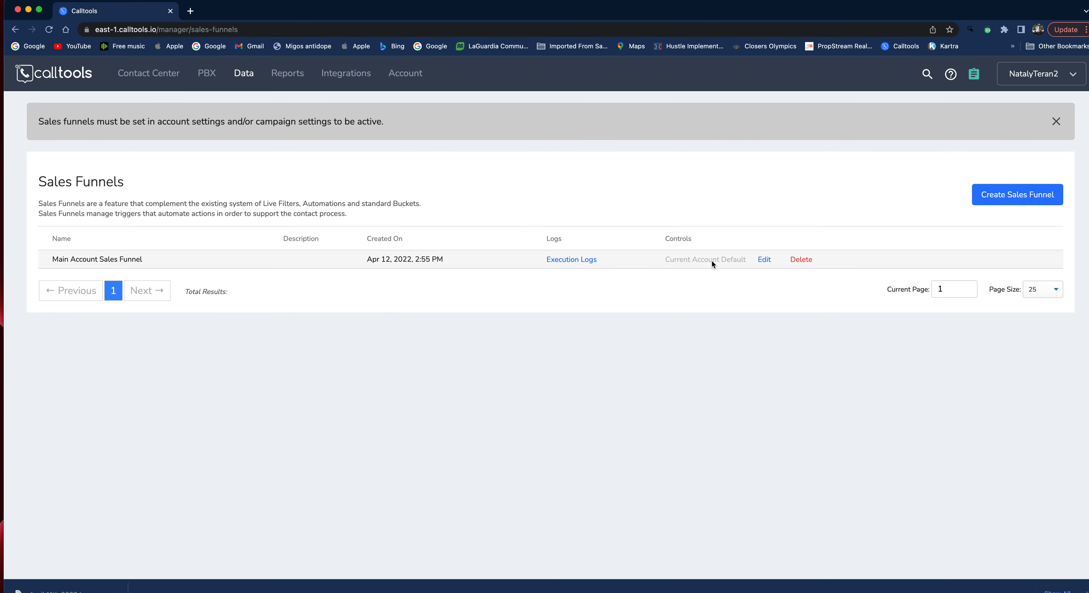
pyautogui.click(764, 259)
pyautogui.scroll(-5, 476, 382)
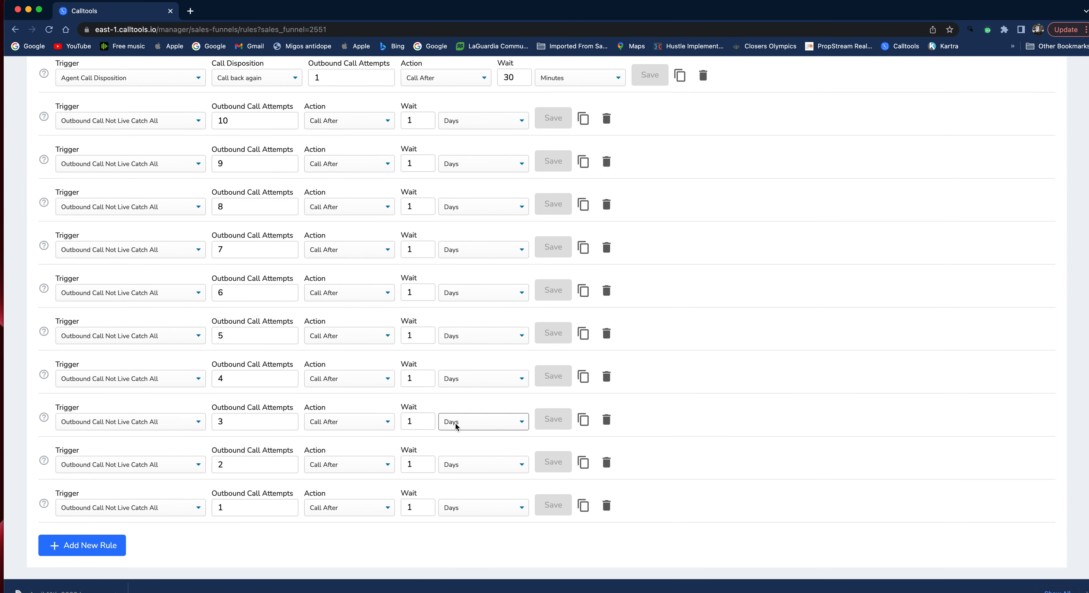
pyautogui.scroll(5, 405, 473)
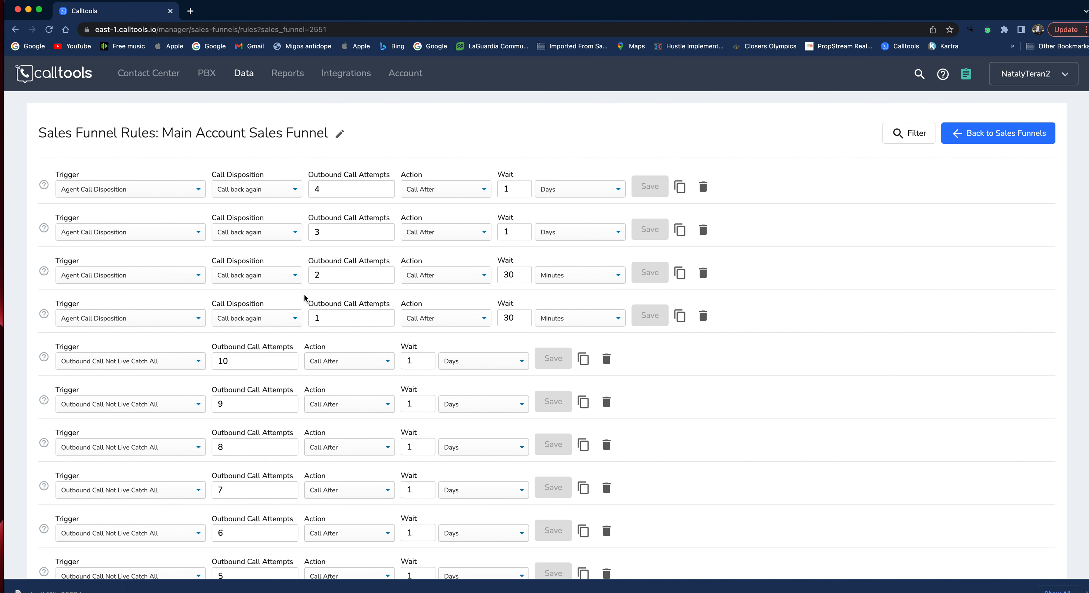
pyautogui.scroll(-5, 494, 291)
# Step: Add a sales funnel rule with the Agent Call Disposition trigger and the Not Interested call disposition
pyautogui.click(127, 534)
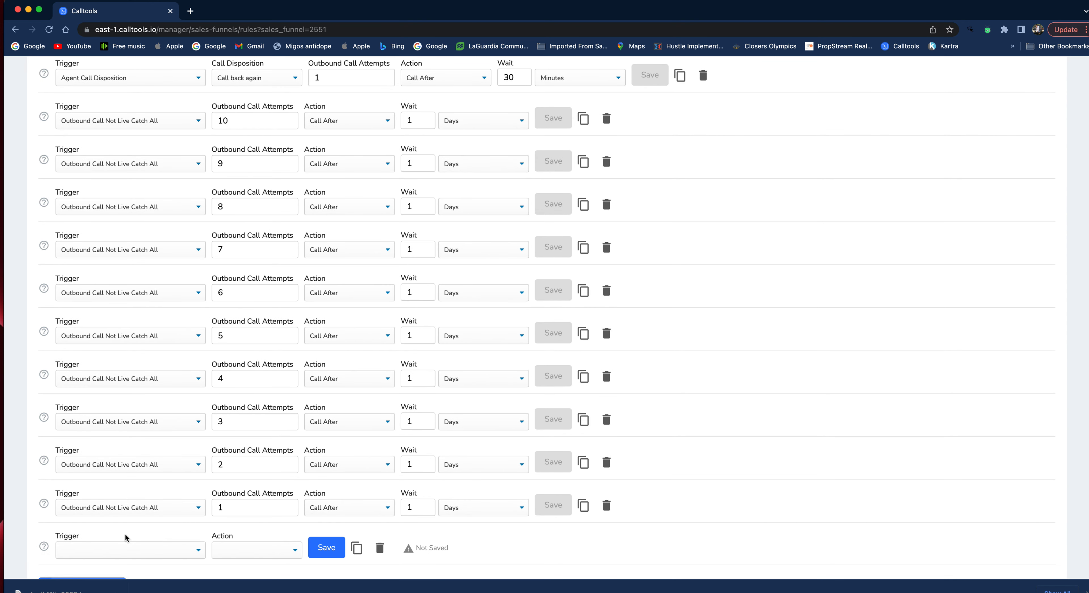
pyautogui.scroll(-1, 166, 526)
pyautogui.click(150, 507)
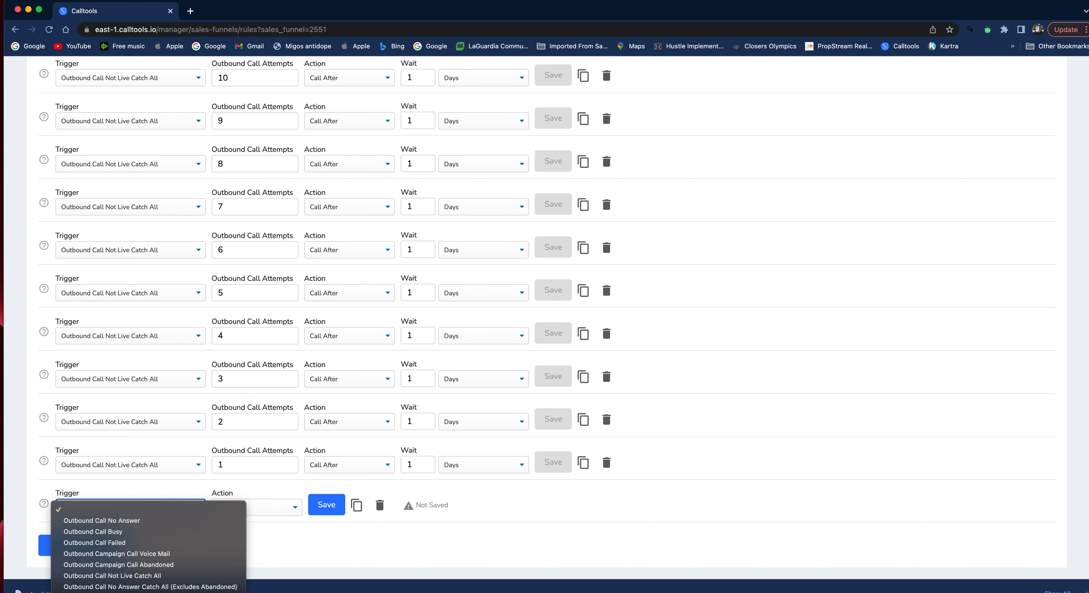
pyautogui.click(160, 592)
pyautogui.click(266, 508)
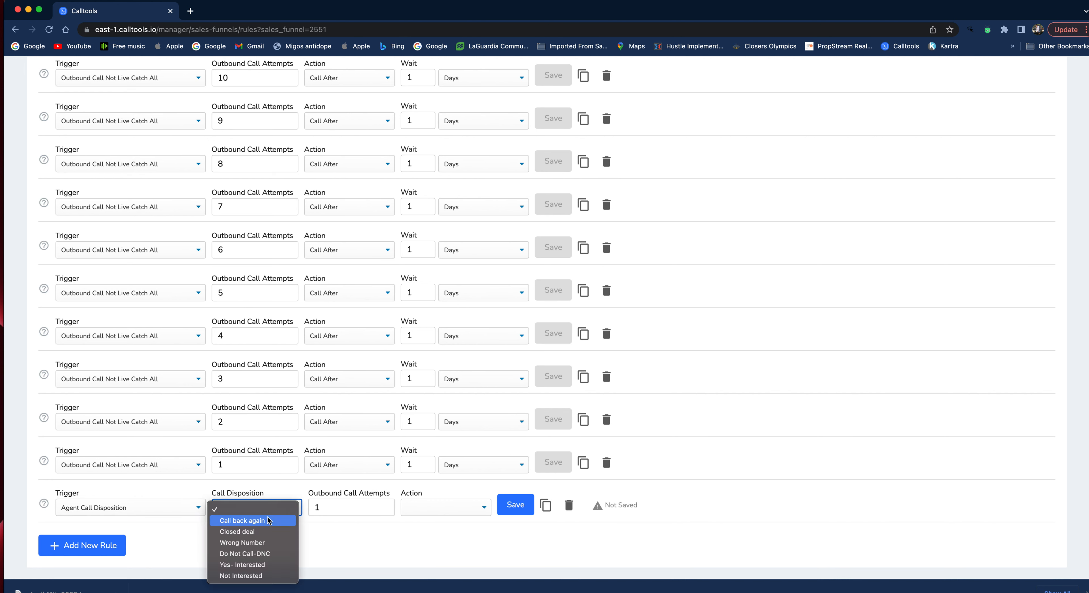
pyautogui.click(265, 576)
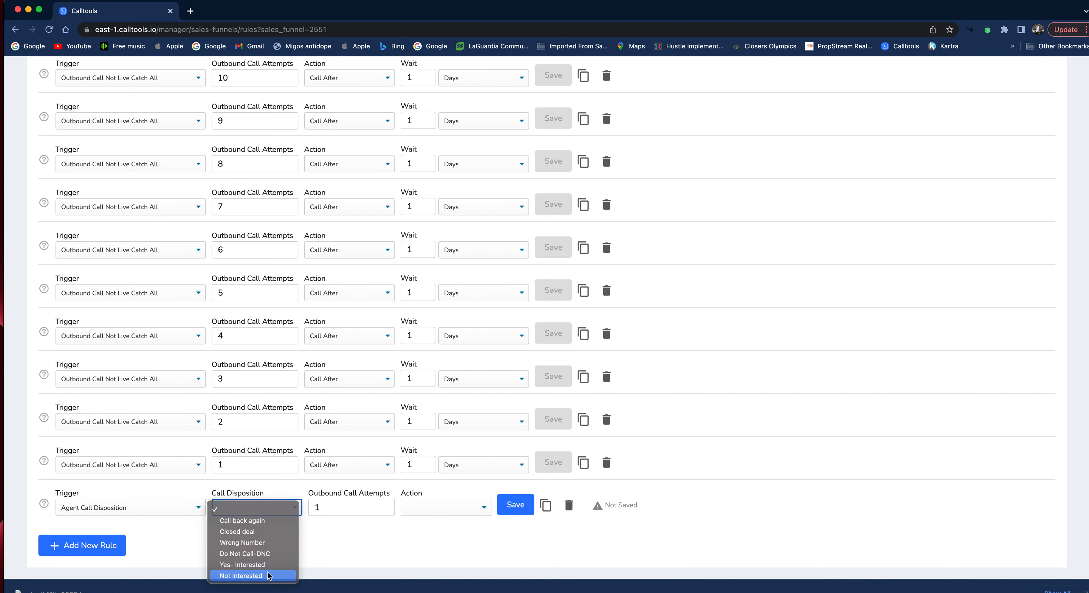
pyautogui.click(363, 506)
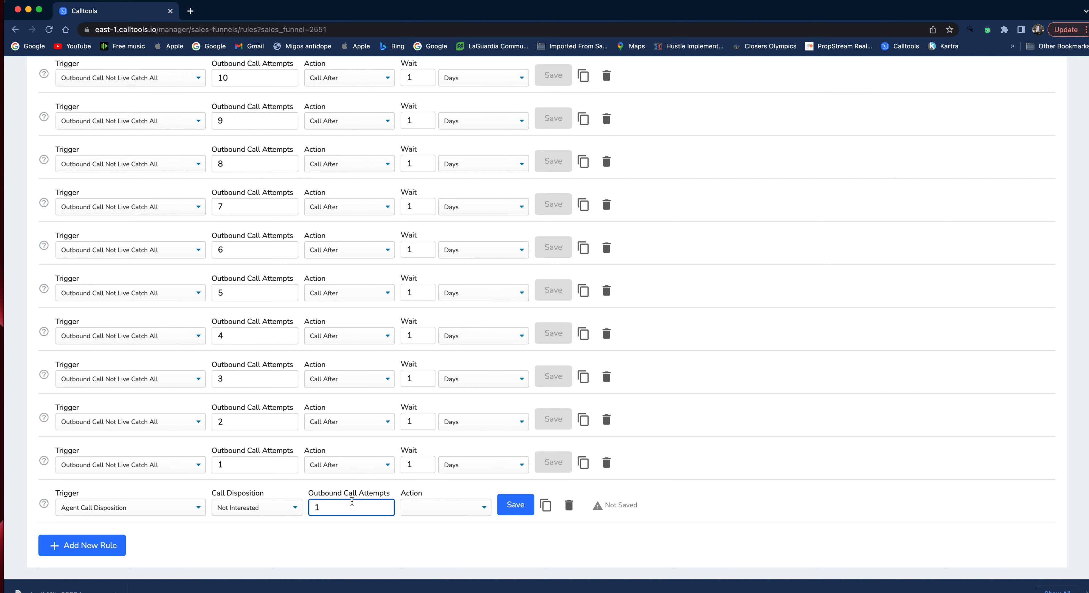
# Step: Try Tag and Contact Disposition as the Not Interested rule's action and check the choices each one offers
pyautogui.click(408, 508)
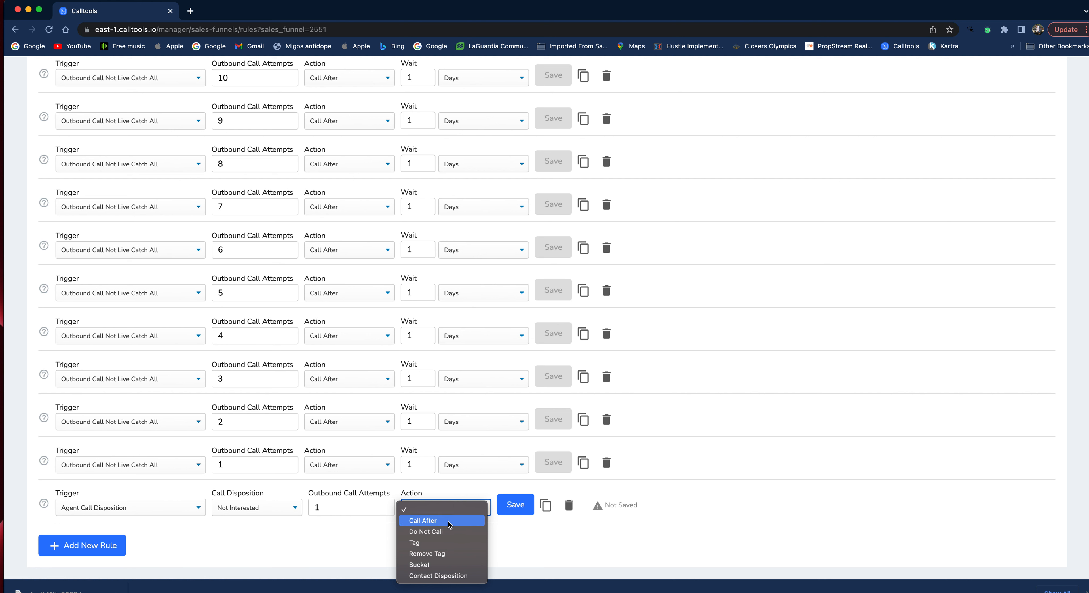
pyautogui.click(431, 545)
pyautogui.click(523, 511)
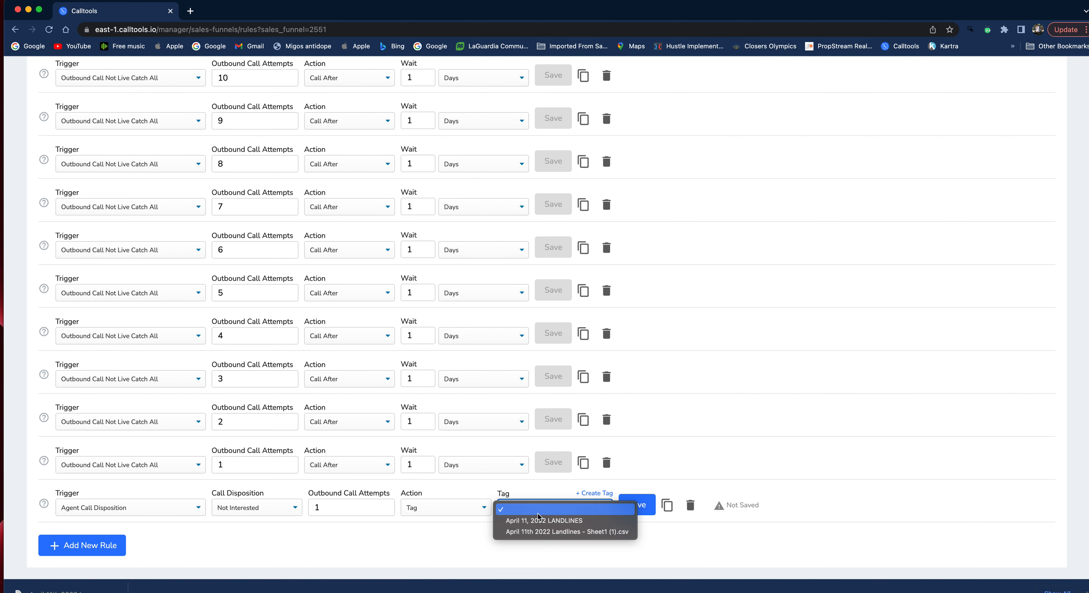
pyautogui.click(443, 543)
pyautogui.click(451, 508)
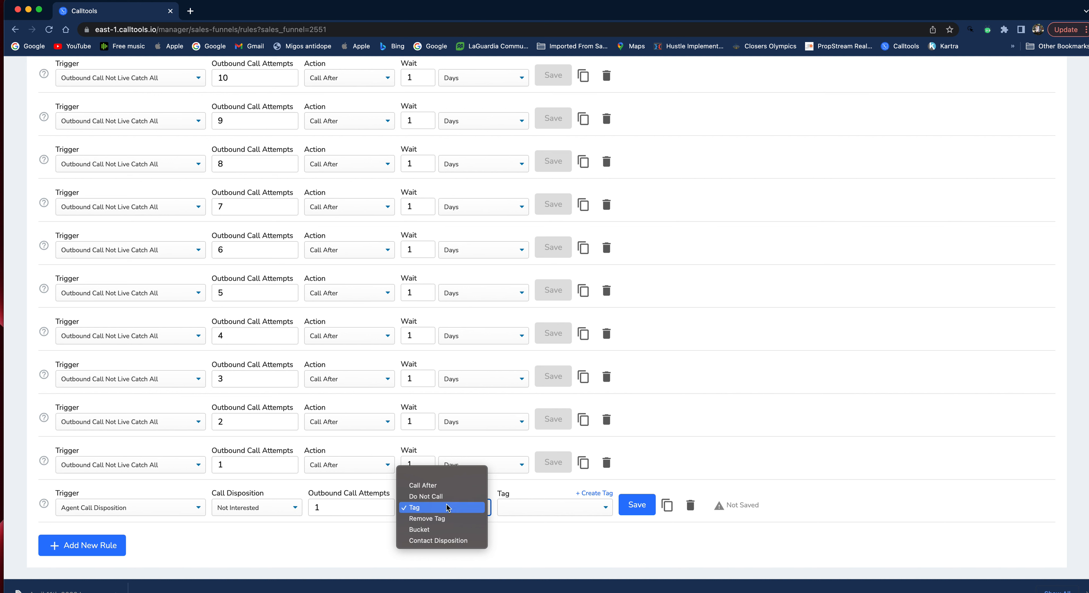
pyautogui.click(427, 549)
pyautogui.click(424, 544)
pyautogui.click(512, 513)
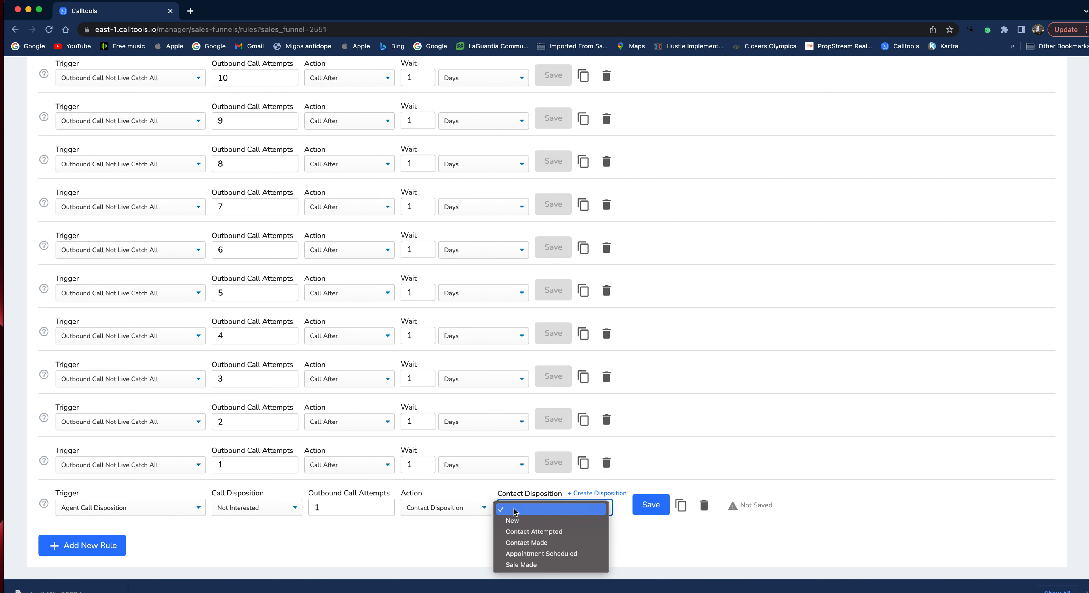
# Step: Change the Not Interested rule's action to Do Not Call
pyautogui.click(461, 511)
pyautogui.click(461, 511)
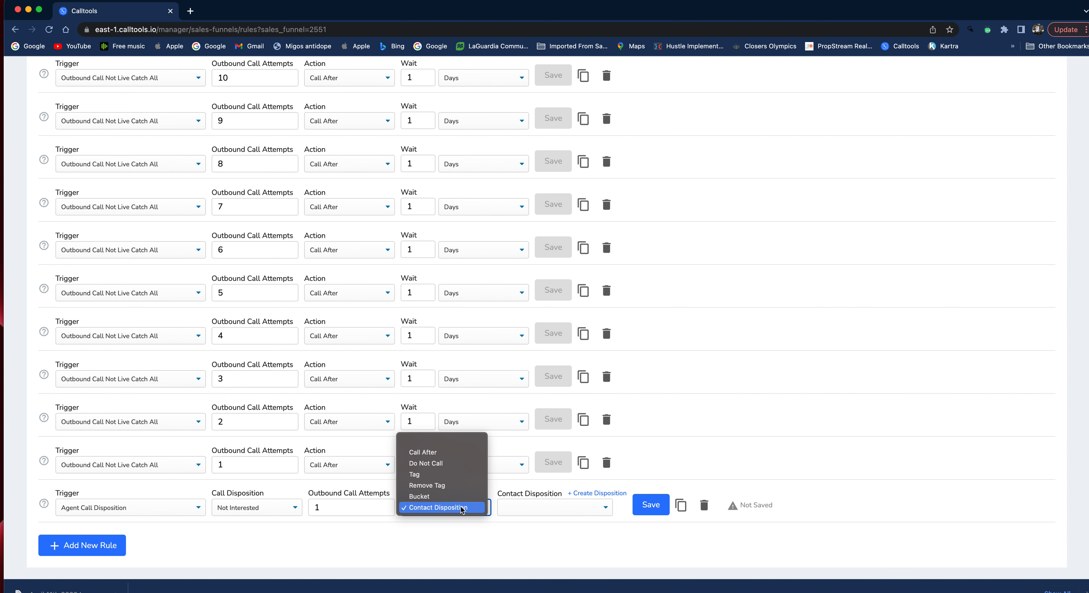
pyautogui.click(449, 467)
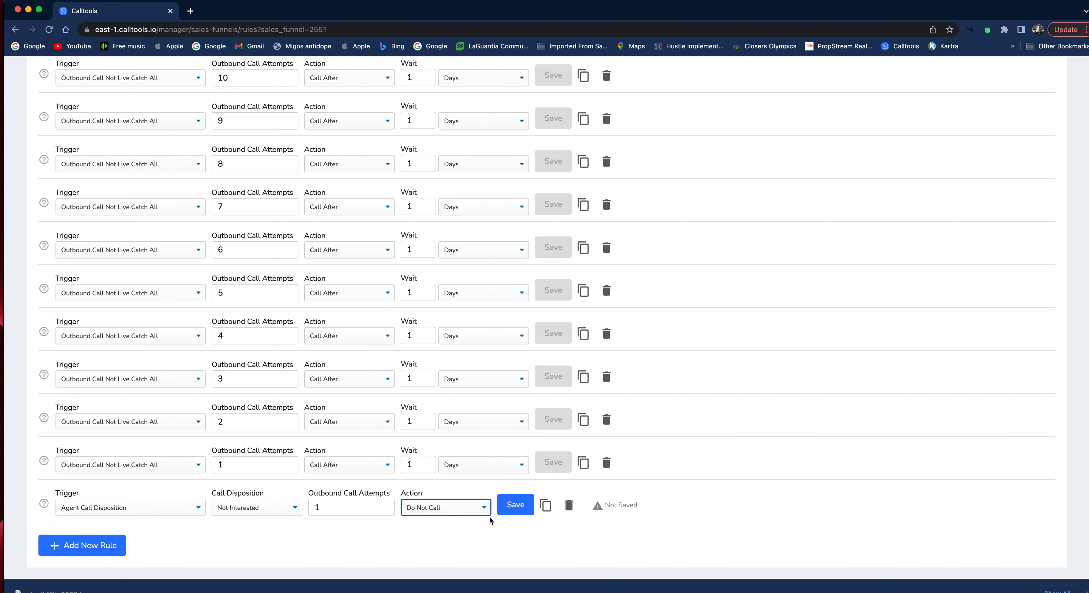
pyautogui.click(455, 511)
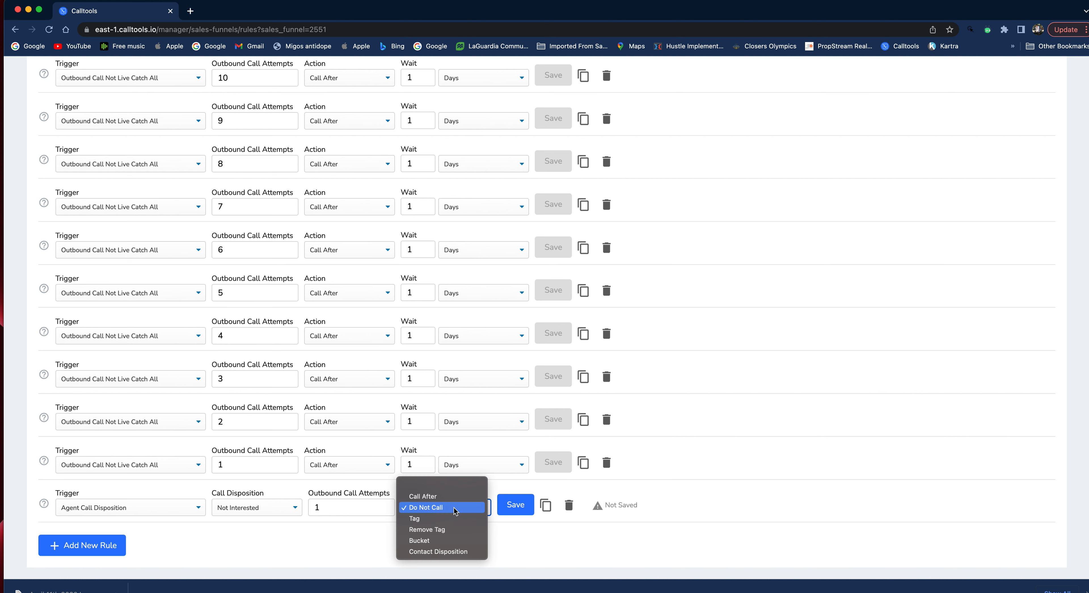
pyautogui.click(517, 533)
# Step: Delete the unsaved Not Interested rule from the sales funnel
pyautogui.click(569, 505)
pyautogui.scroll(5, 509, 511)
pyautogui.scroll(-5, 439, 338)
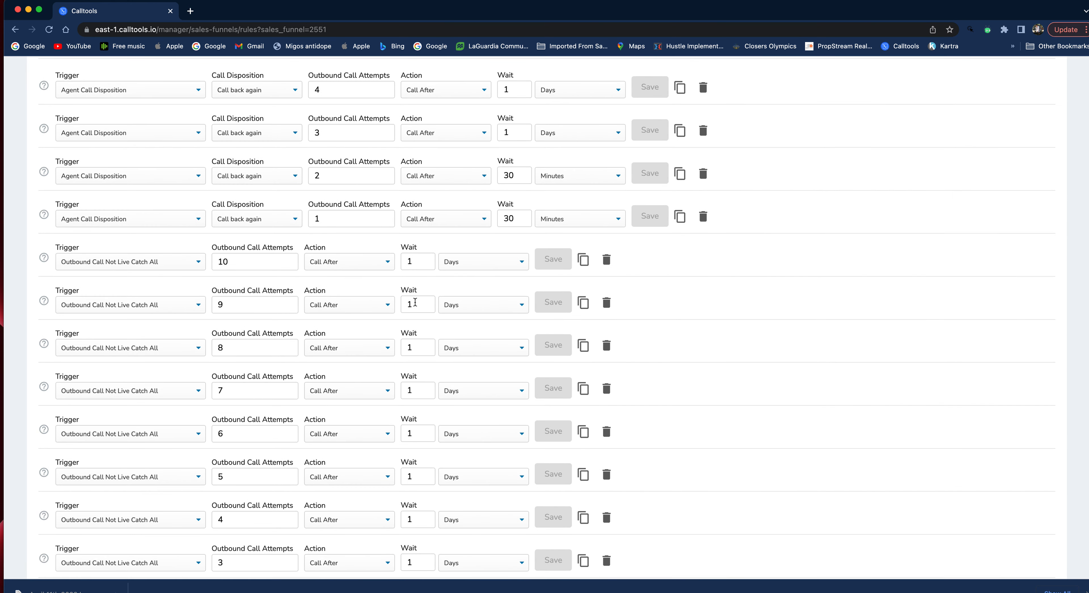
# Step: Open the April 11 campaign's settings from the campaign list
pyautogui.scroll(6, 127, 533)
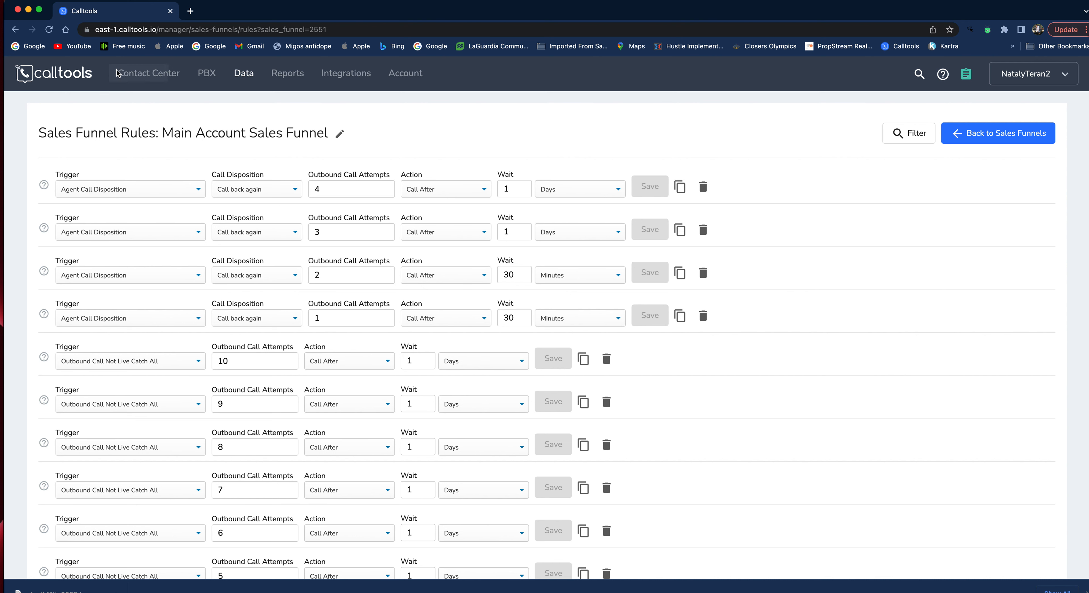
pyautogui.click(148, 73)
pyautogui.click(177, 109)
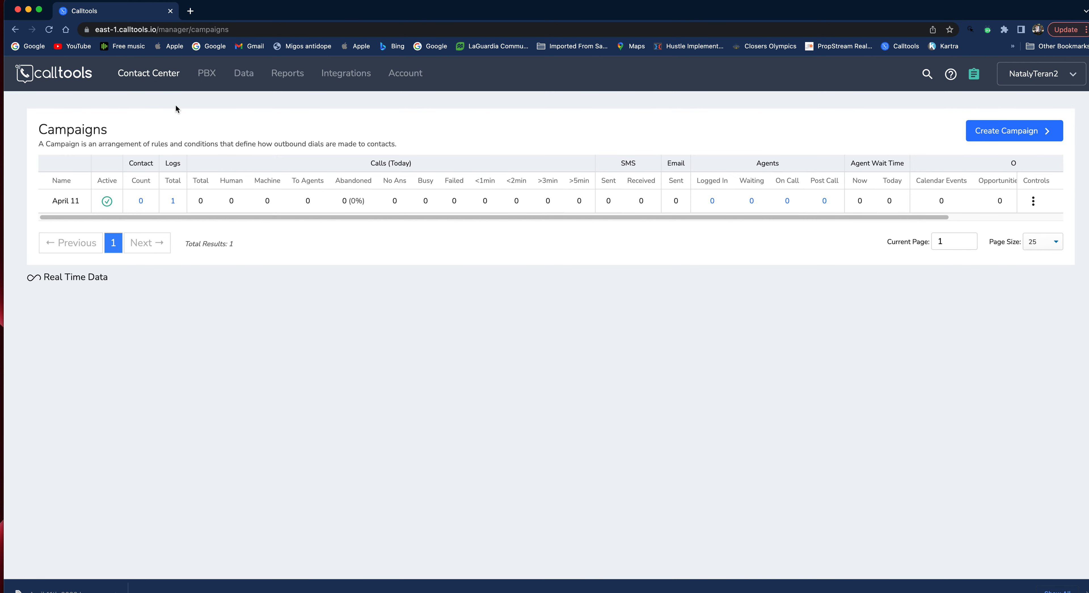
pyautogui.click(1036, 200)
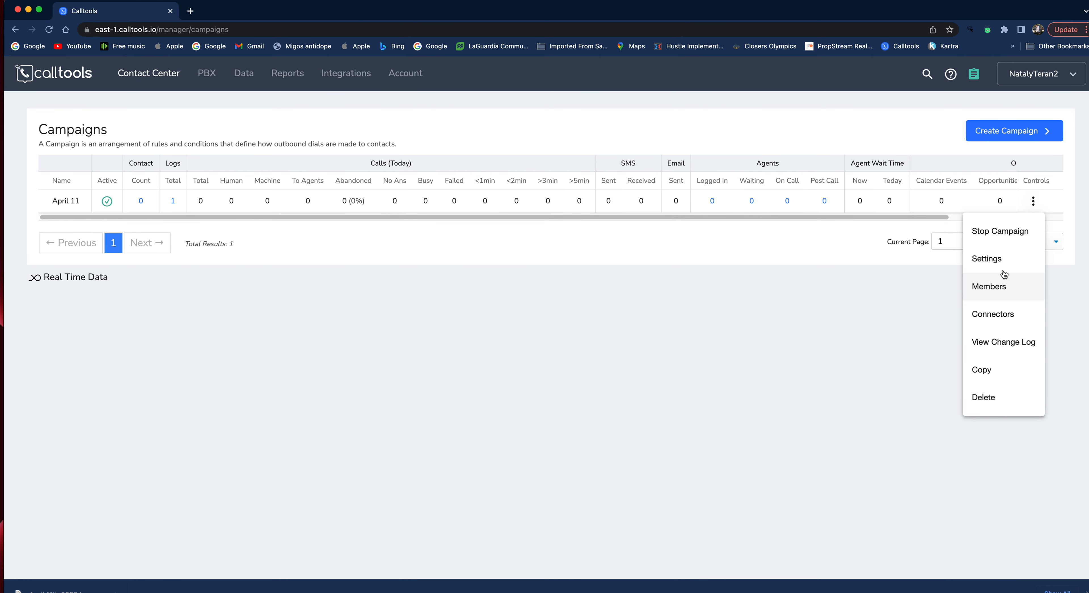
pyautogui.click(1001, 259)
# Step: Look over the April 11 campaign's settings and members, and return to the campaign list
pyautogui.scroll(-15, 762, 374)
pyautogui.scroll(15, 760, 375)
pyautogui.scroll(-2, 724, 400)
pyautogui.scroll(2, 724, 401)
pyautogui.click(977, 113)
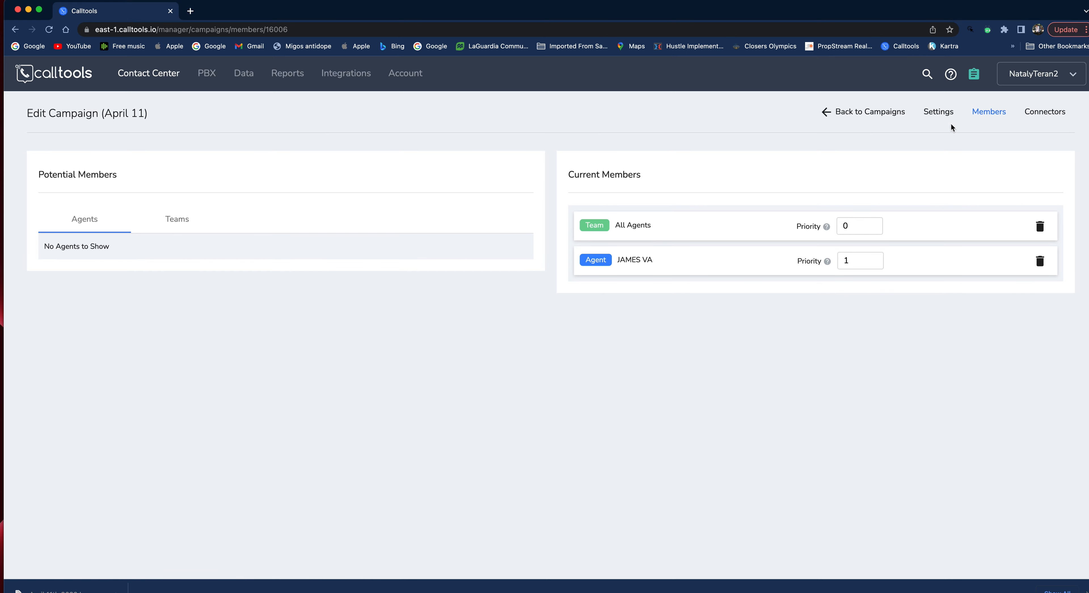
pyautogui.click(875, 114)
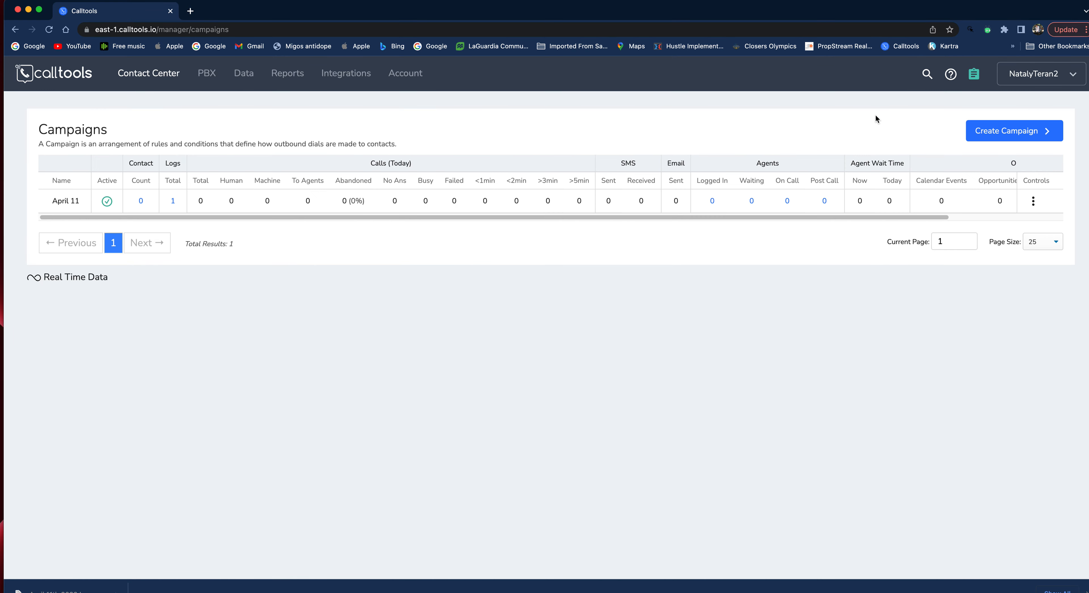
# Step: Reopen the April 11 campaign's settings and review its calling, suppression, agent and targeting options, including the Caller ID Strategy choices
pyautogui.click(1033, 201)
pyautogui.click(996, 262)
pyautogui.scroll(-15, 740, 347)
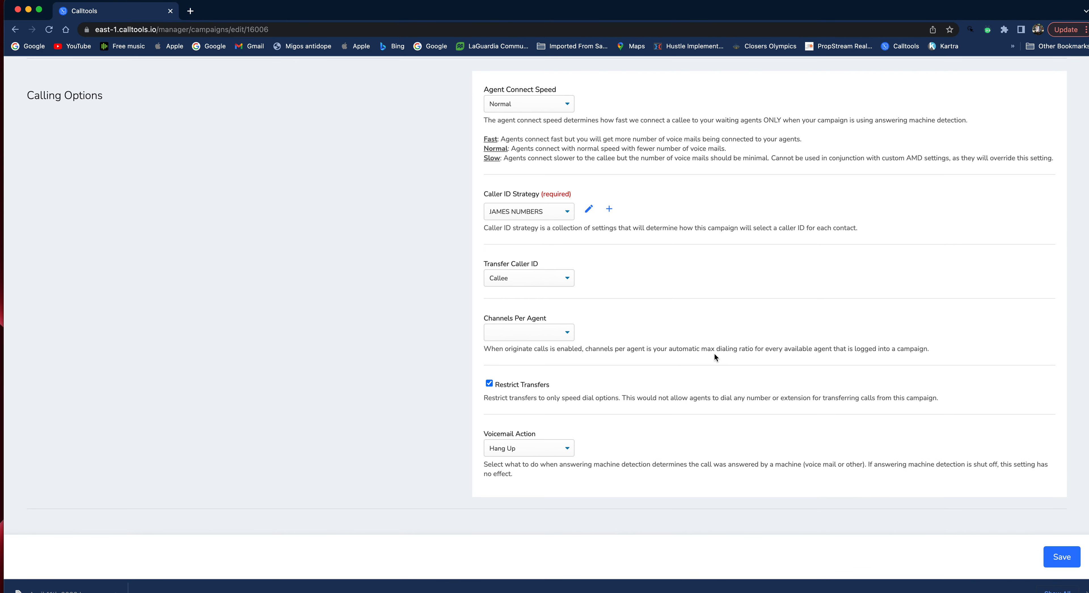
pyautogui.scroll(5, 557, 424)
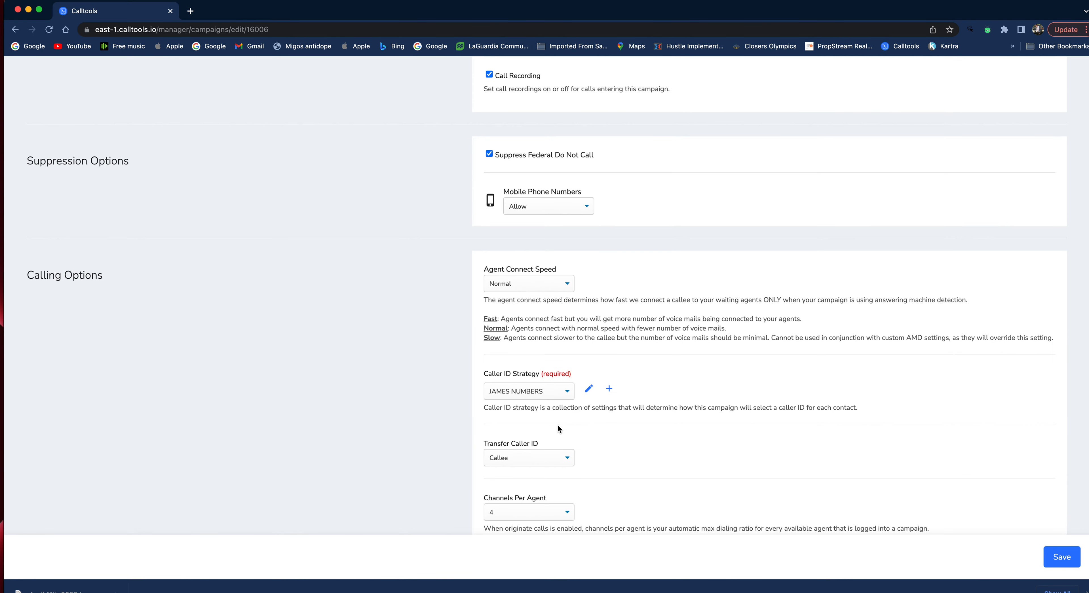
pyautogui.click(558, 390)
pyautogui.click(587, 392)
pyautogui.scroll(5, 590, 385)
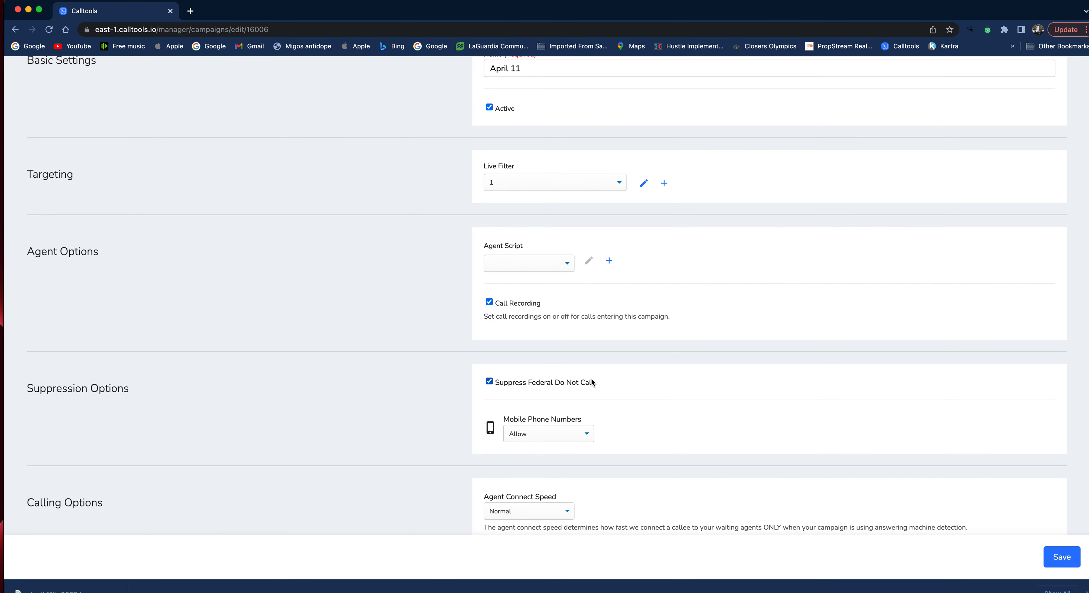
pyautogui.scroll(3, 592, 379)
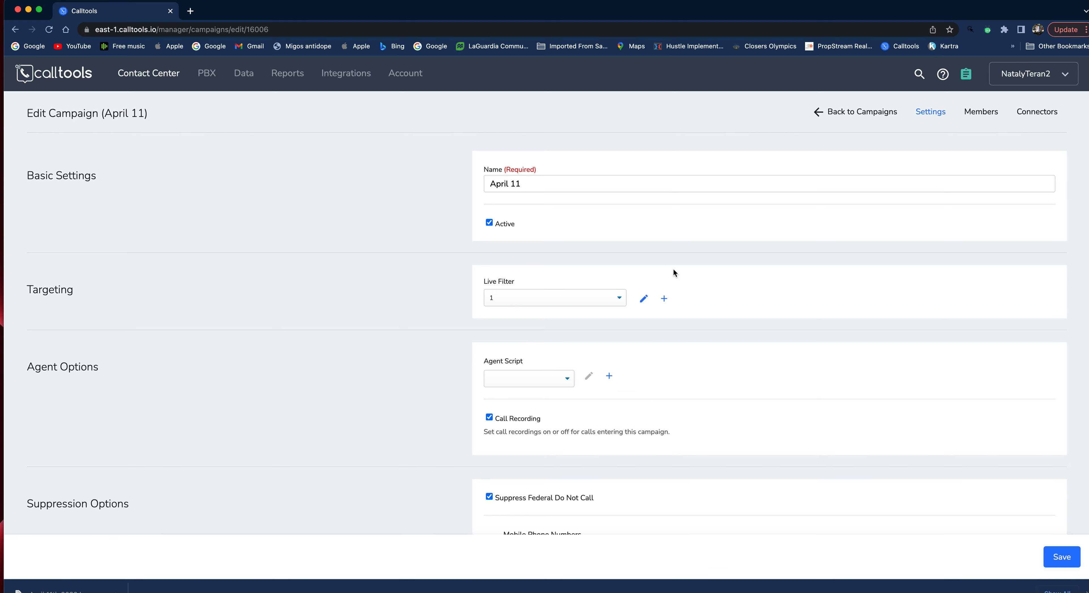
# Step: Edit the campaign's live filter to exclude contacts whose last call disposition is Not Interested or Yes- Interested
pyautogui.click(647, 300)
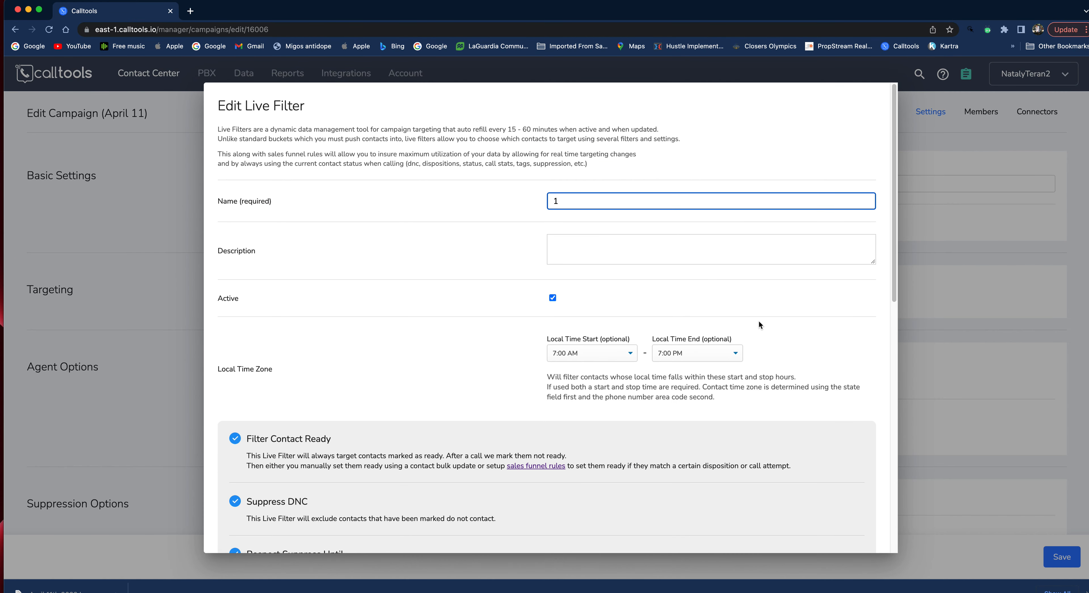
pyautogui.scroll(-10, 515, 331)
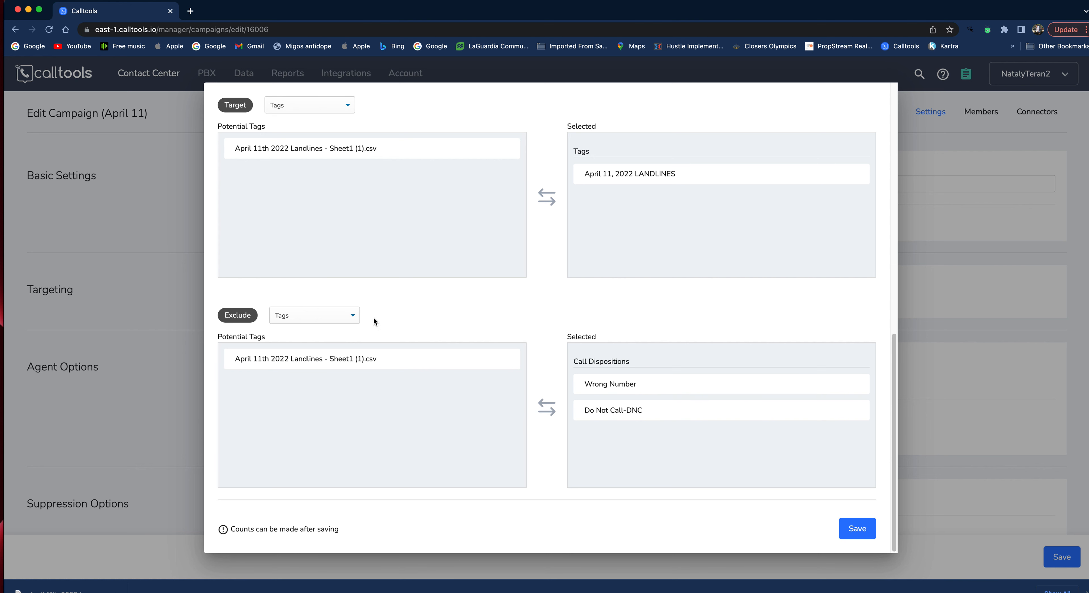
pyautogui.click(353, 316)
pyautogui.click(326, 328)
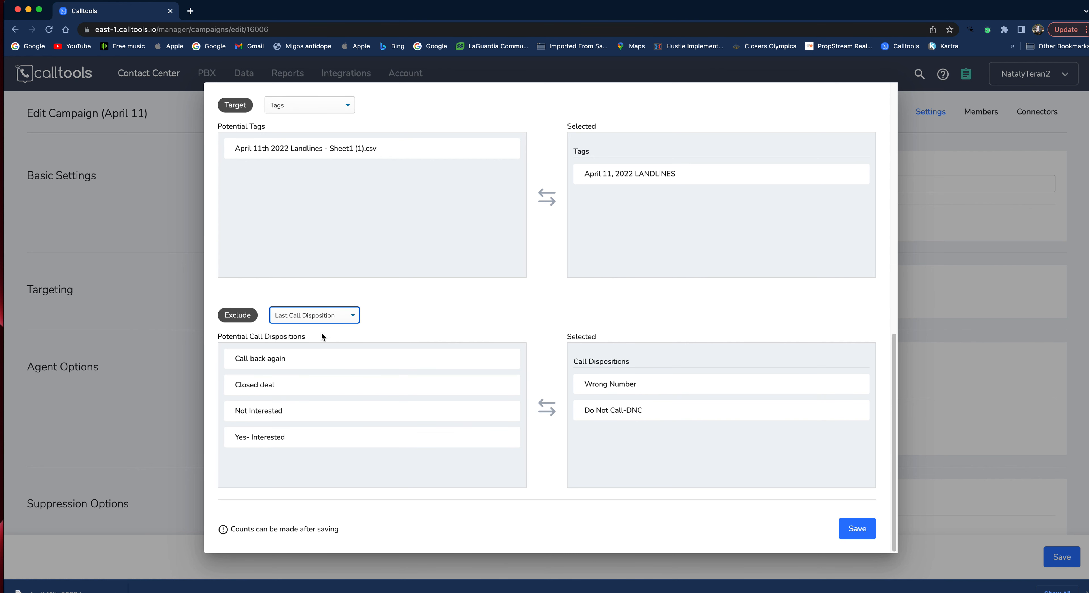
pyautogui.click(278, 416)
pyautogui.doubleClick(278, 416)
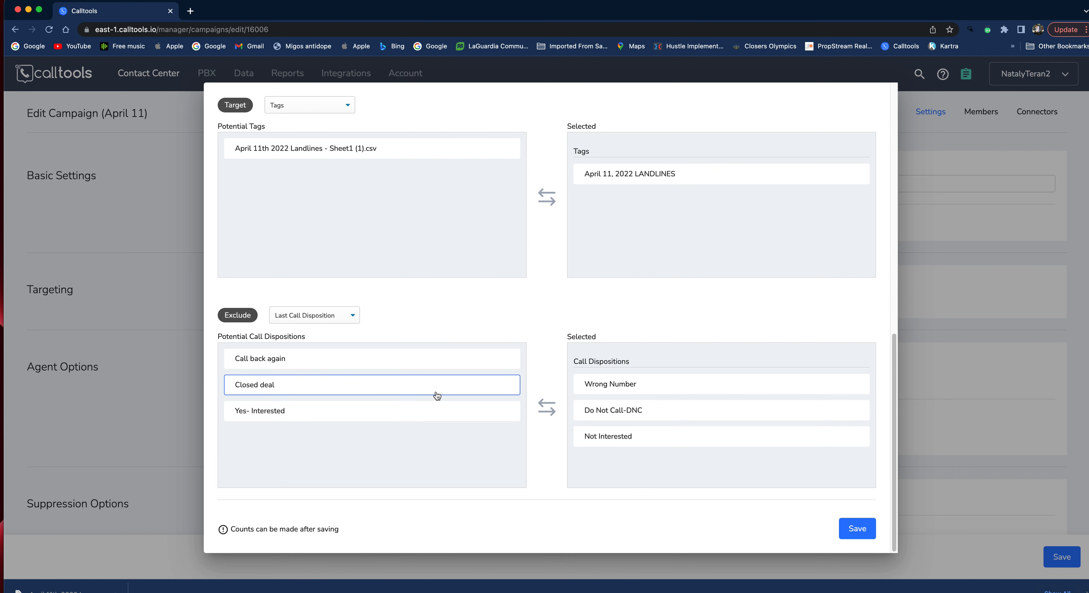
pyautogui.doubleClick(327, 415)
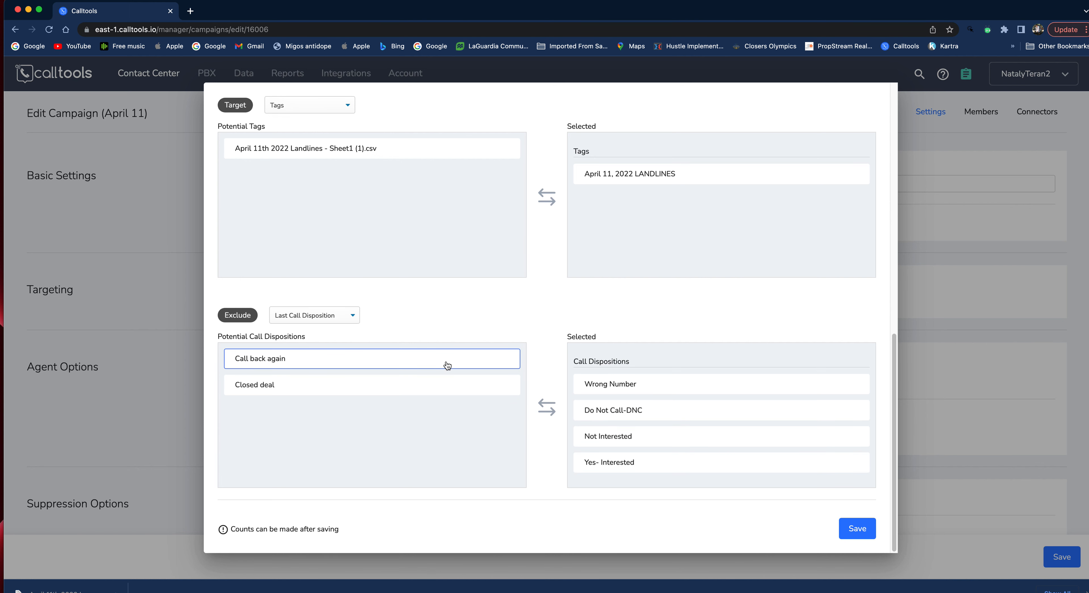
# Step: Add the Call back again last call disposition to the live filter's targets
pyautogui.scroll(3, 472, 311)
pyautogui.click(296, 151)
pyautogui.click(576, 345)
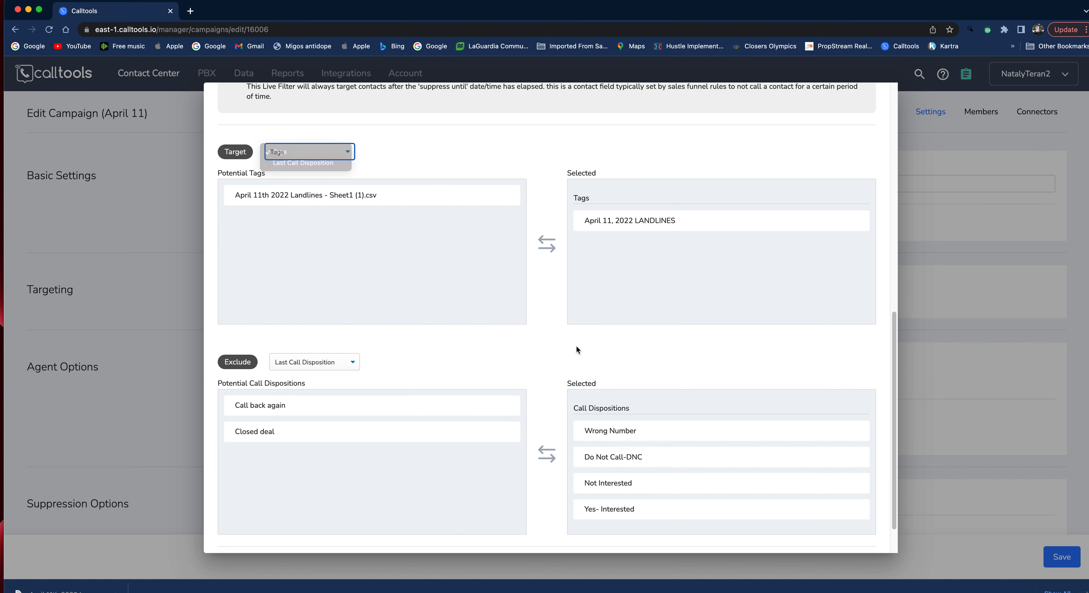
pyautogui.scroll(5, 723, 423)
pyautogui.scroll(5, 723, 422)
pyautogui.click(293, 326)
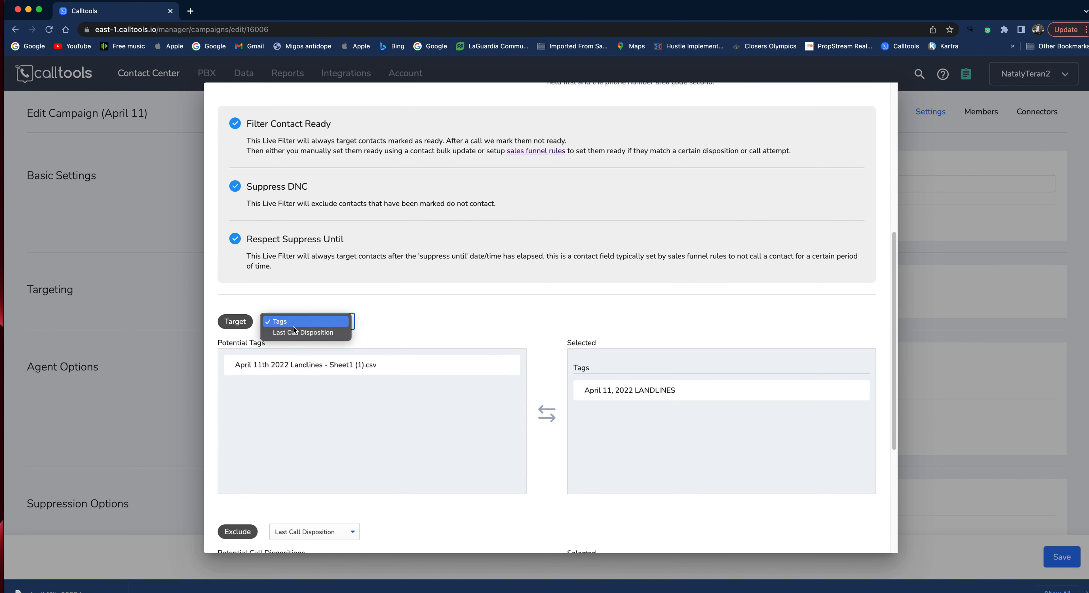
pyautogui.click(300, 333)
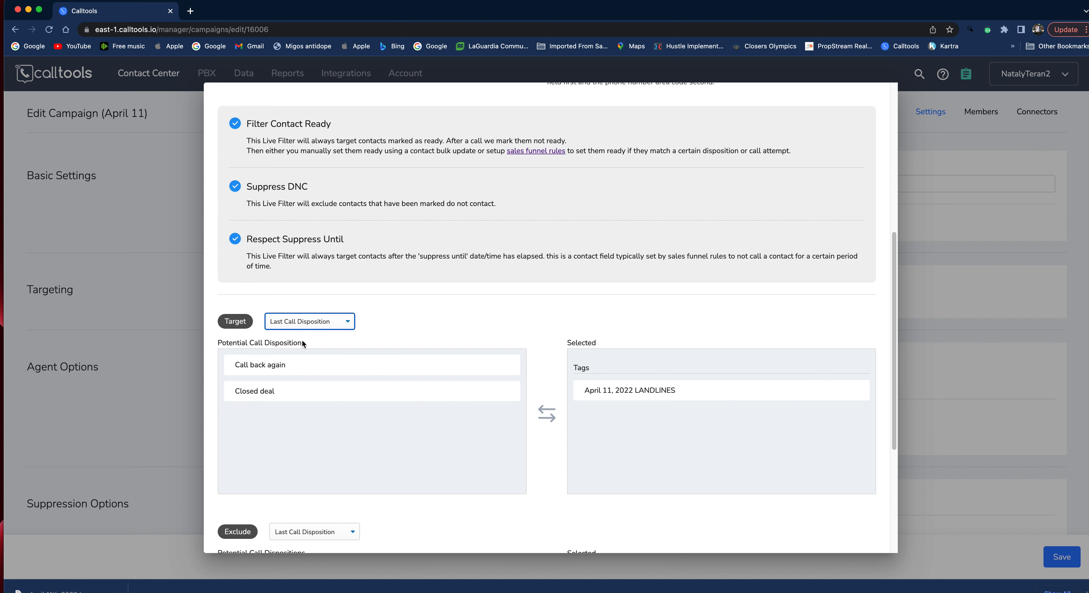
pyautogui.click(300, 371)
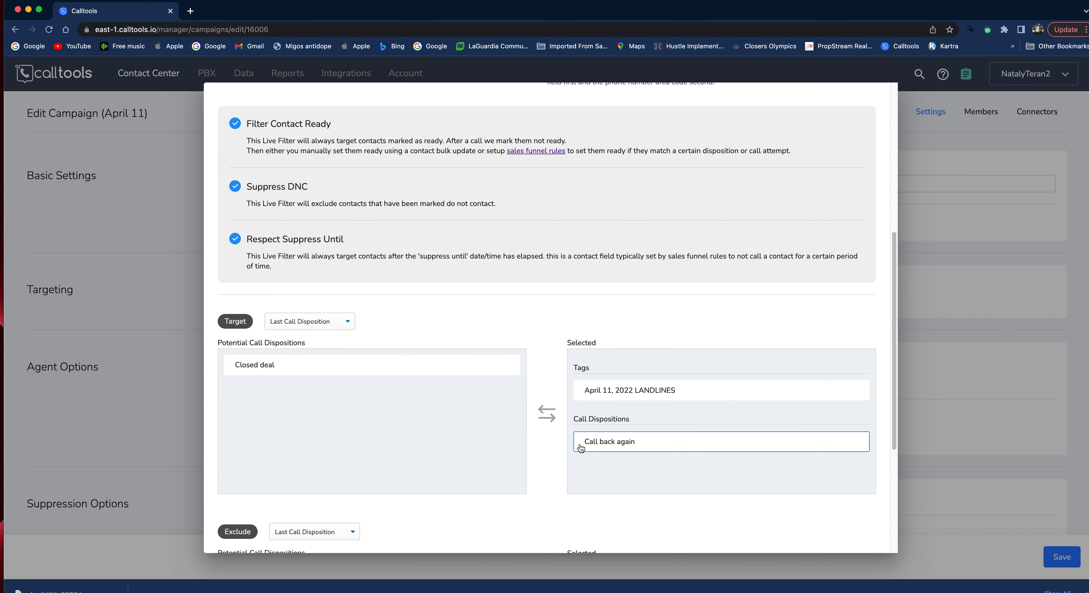
pyautogui.scroll(-5, 390, 333)
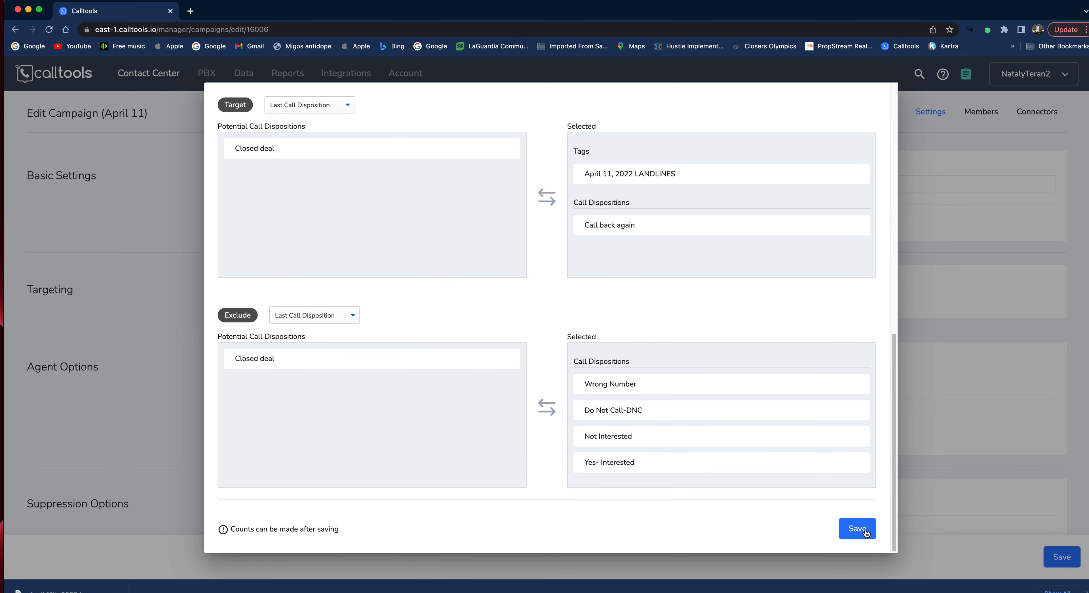
pyautogui.click(857, 529)
# Step: Review the live filter's suppression rules and its selected target and exclude entries
pyautogui.scroll(-10, 675, 367)
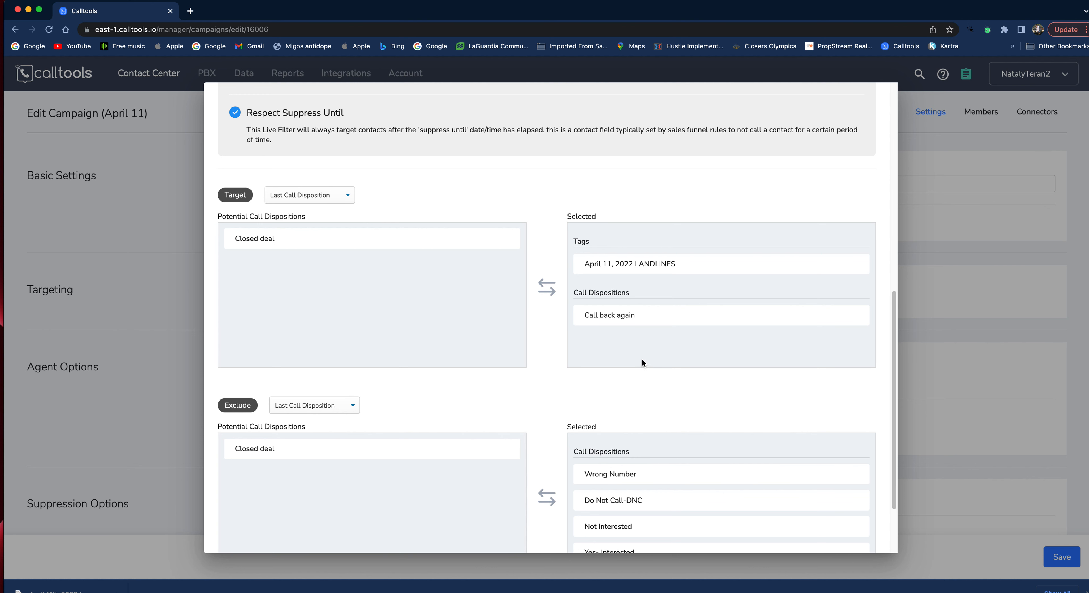
pyautogui.scroll(4, 637, 360)
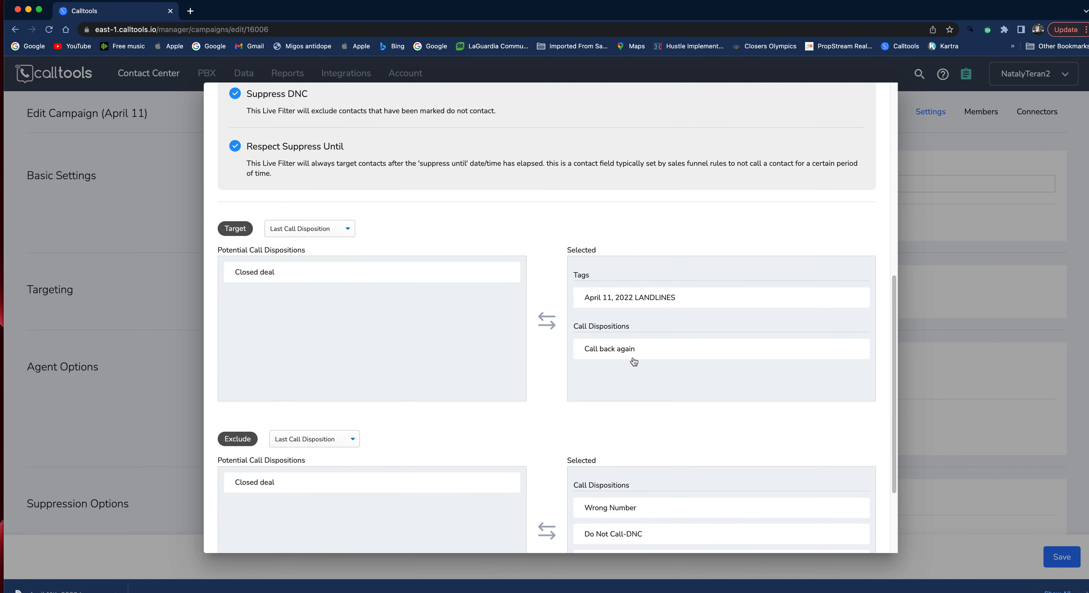
pyautogui.scroll(-6, 626, 359)
pyautogui.scroll(5, 620, 359)
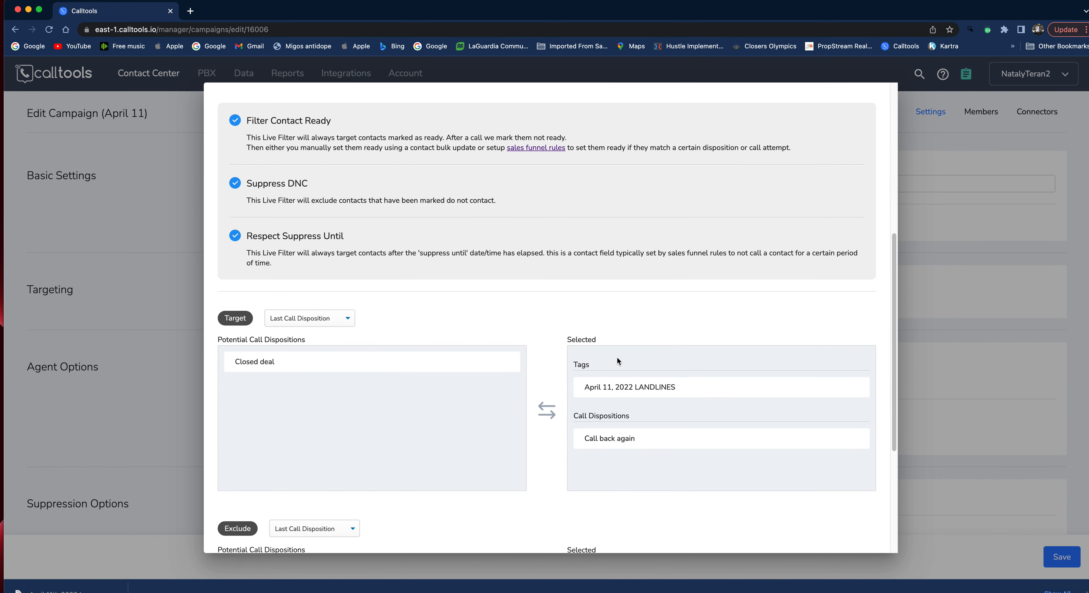
pyautogui.scroll(-5, 617, 359)
pyautogui.scroll(8, 617, 360)
pyautogui.scroll(-5, 611, 357)
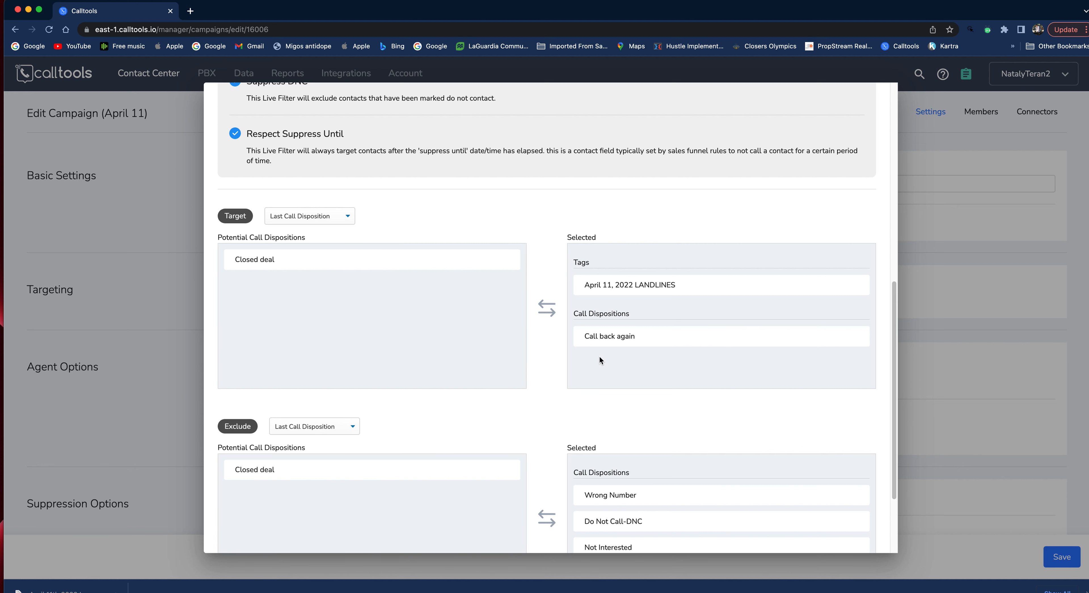
pyautogui.scroll(1, 476, 226)
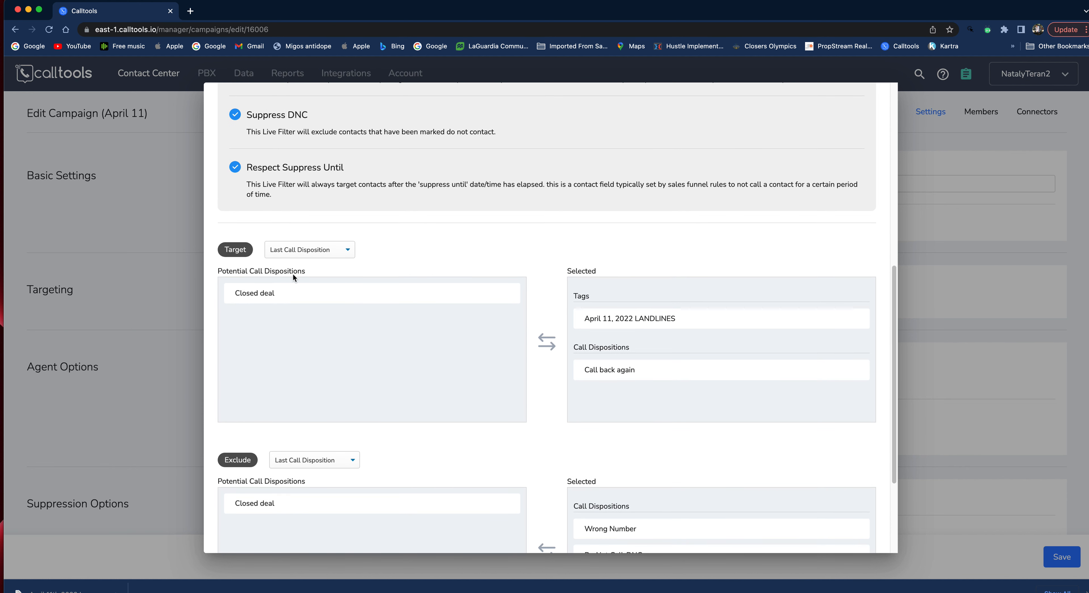
# Step: Remove Call back again from the live filter's targeted call dispositions
pyautogui.moveTo(214, 256); pyautogui.dragTo(256, 260)
pyautogui.click(307, 271)
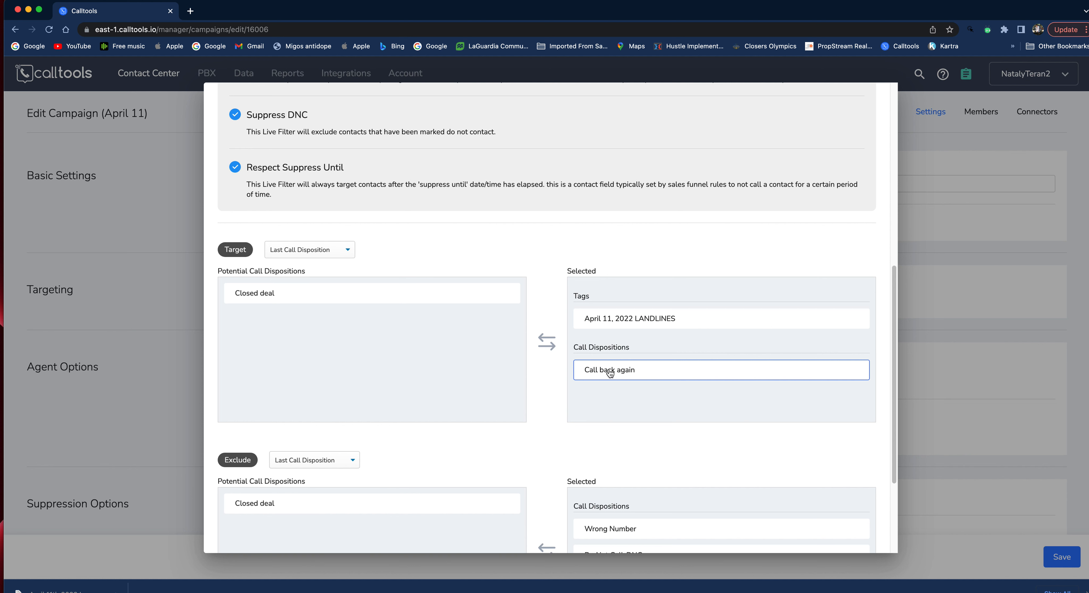
pyautogui.click(638, 378)
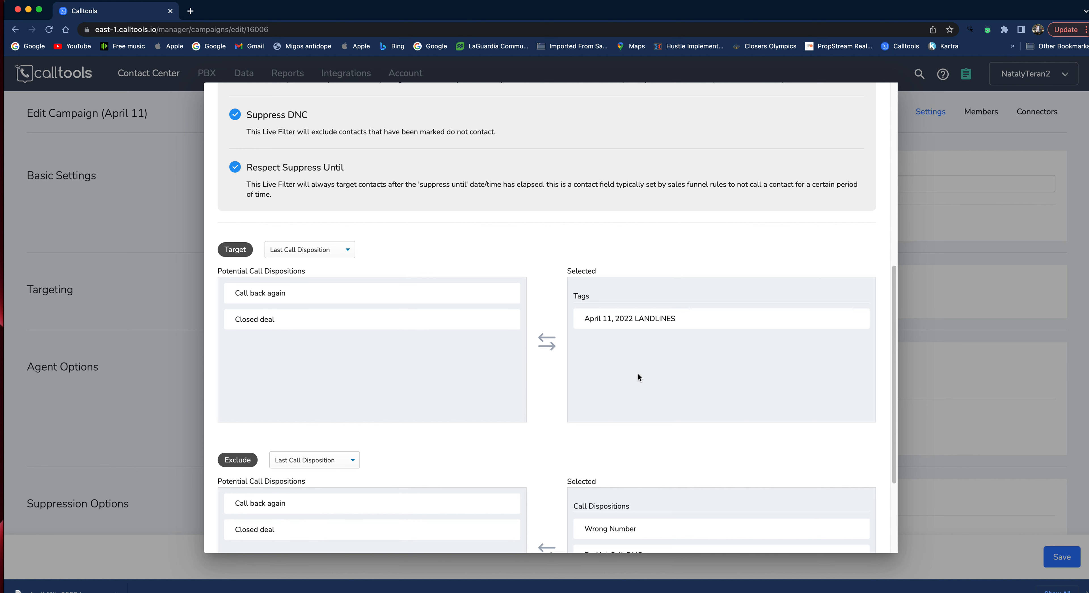
# Step: Check which tags the live filter can exclude, and return the exclusion type to Last Call Disposition
pyautogui.scroll(-3, 451, 452)
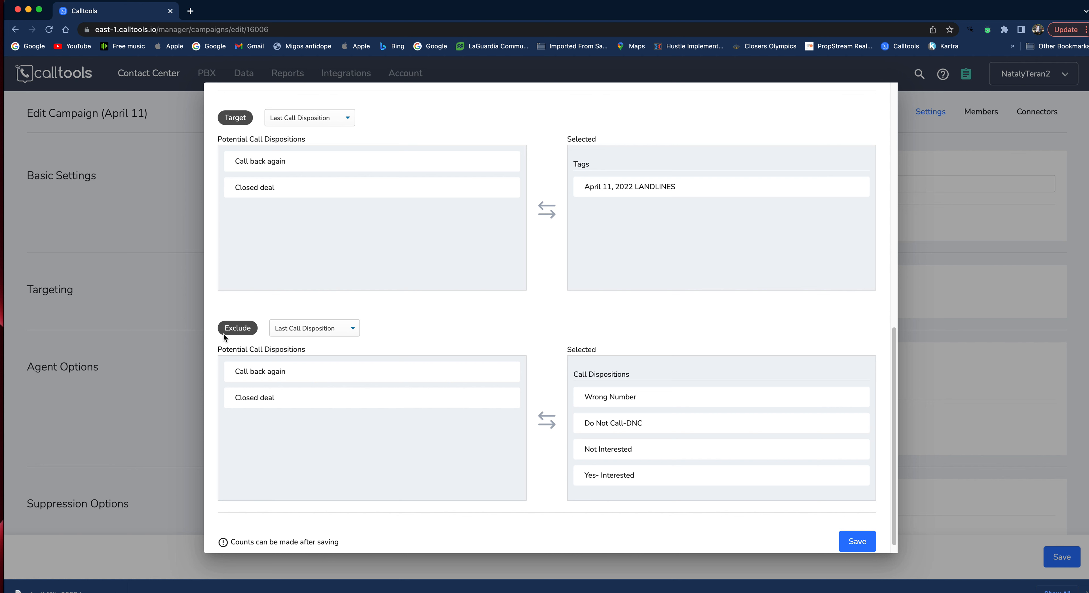
pyautogui.click(303, 330)
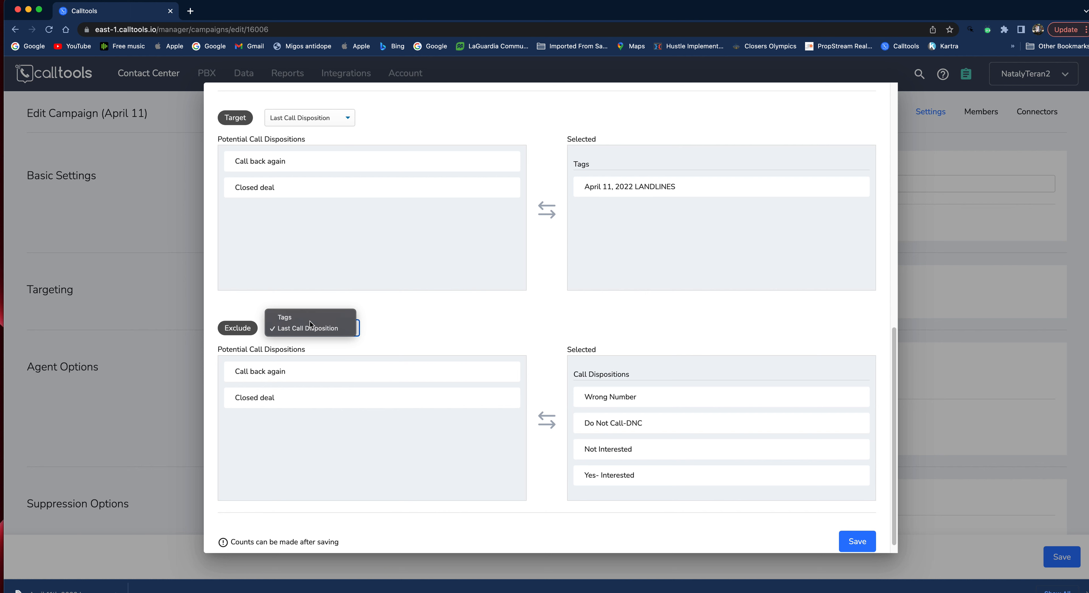
pyautogui.click(310, 320)
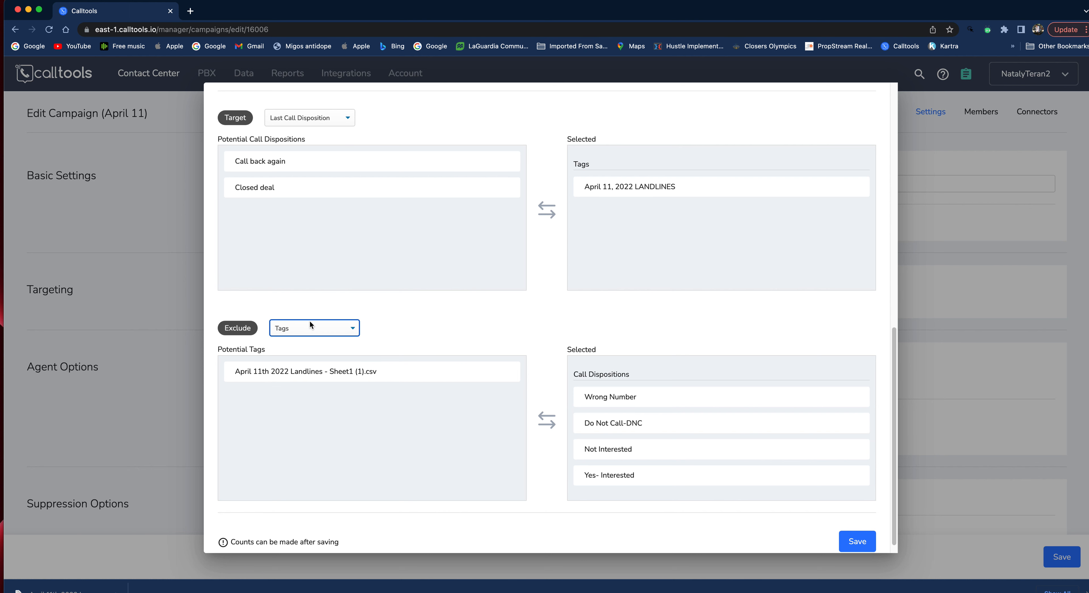
pyautogui.click(322, 330)
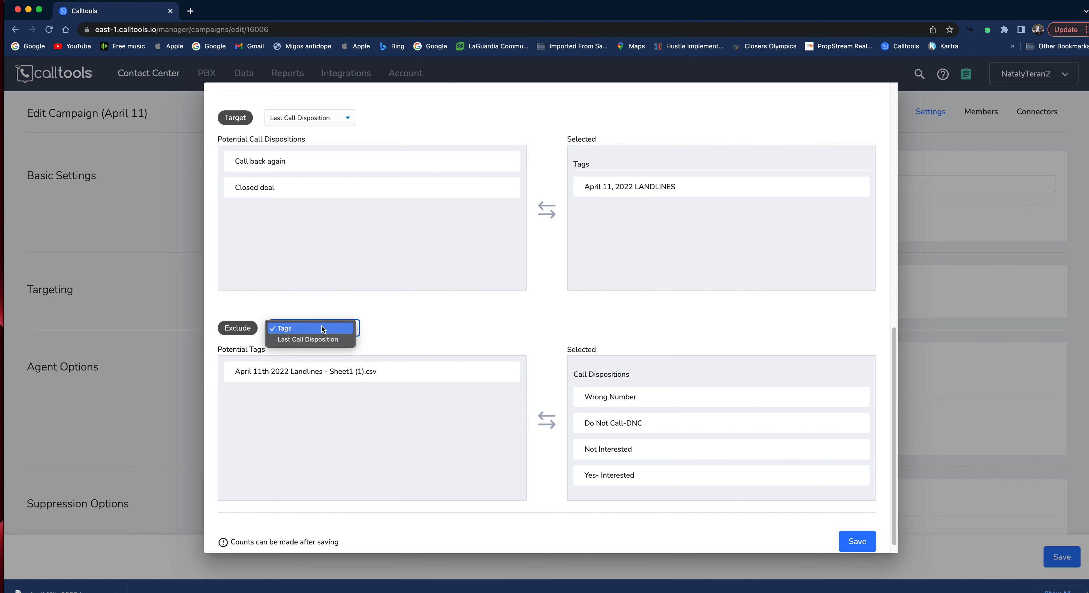
pyautogui.click(314, 341)
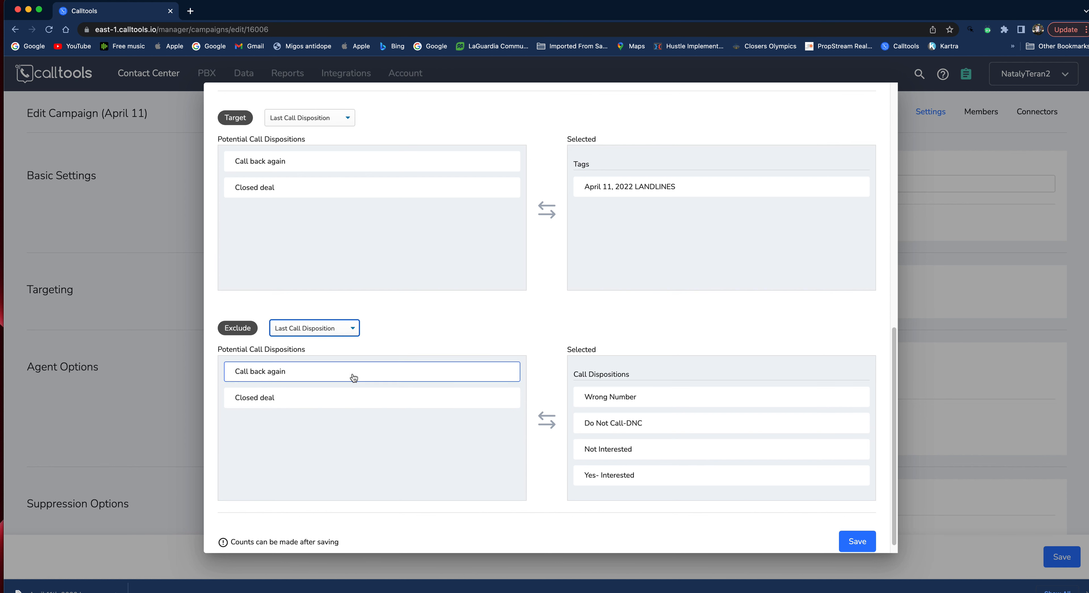
# Step: Remove Wrong Number from the live filter's excluded call dispositions and save the filter
pyautogui.scroll(-1, 590, 379)
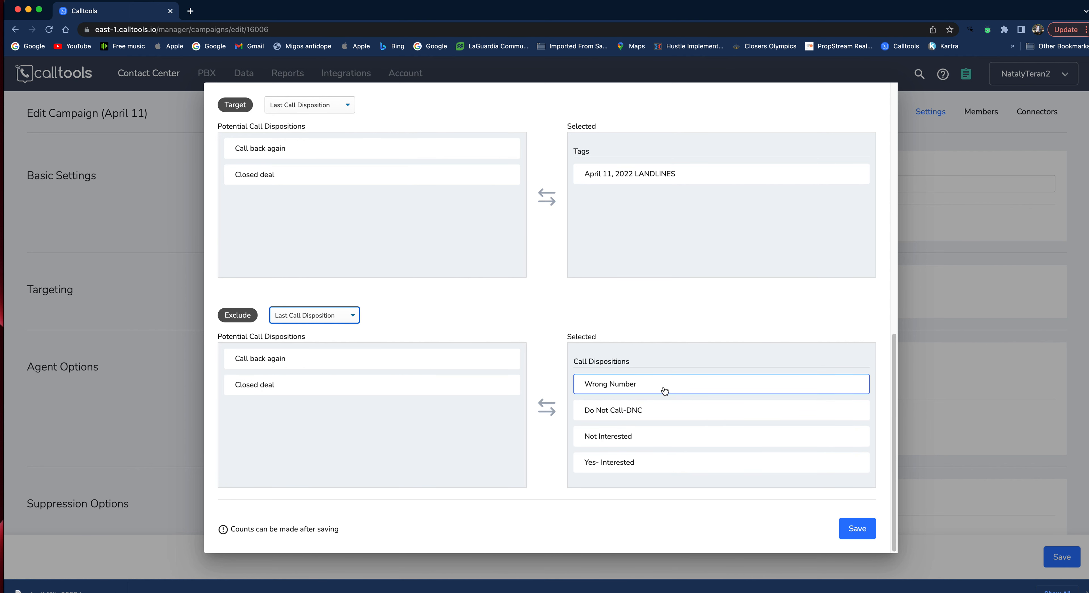
pyautogui.click(645, 385)
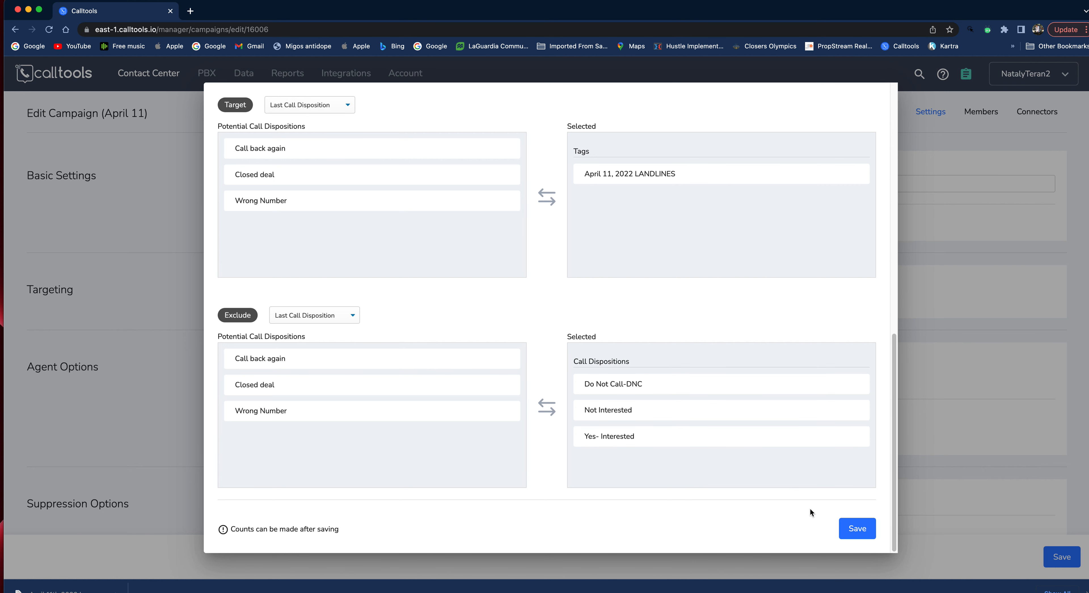
pyautogui.click(851, 533)
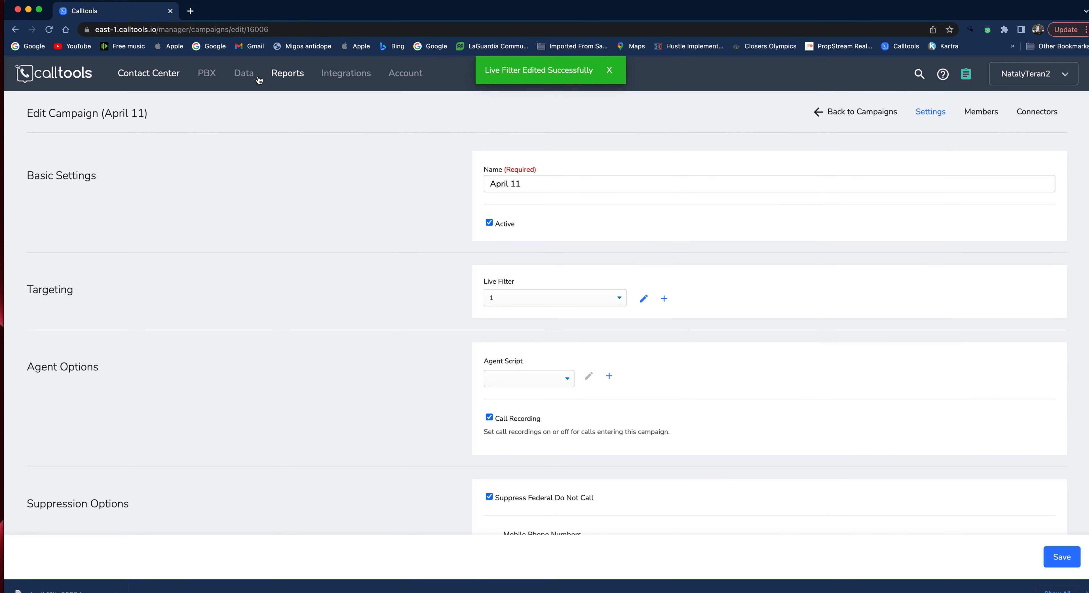
# Step: Open the Wrong Number call disposition for editing from the call dispositions list
pyautogui.click(289, 75)
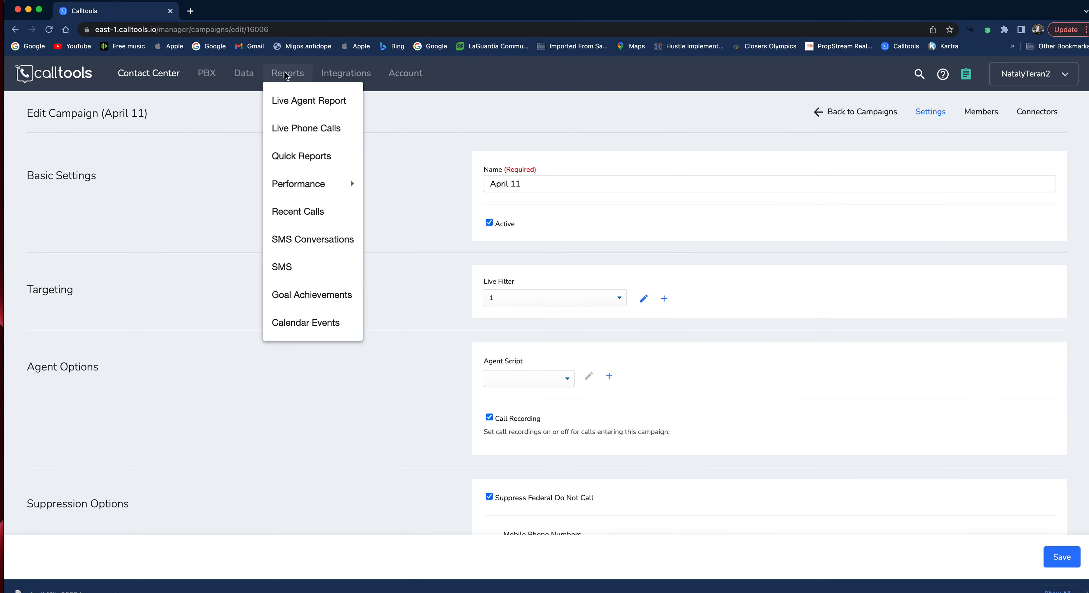
pyautogui.click(250, 75)
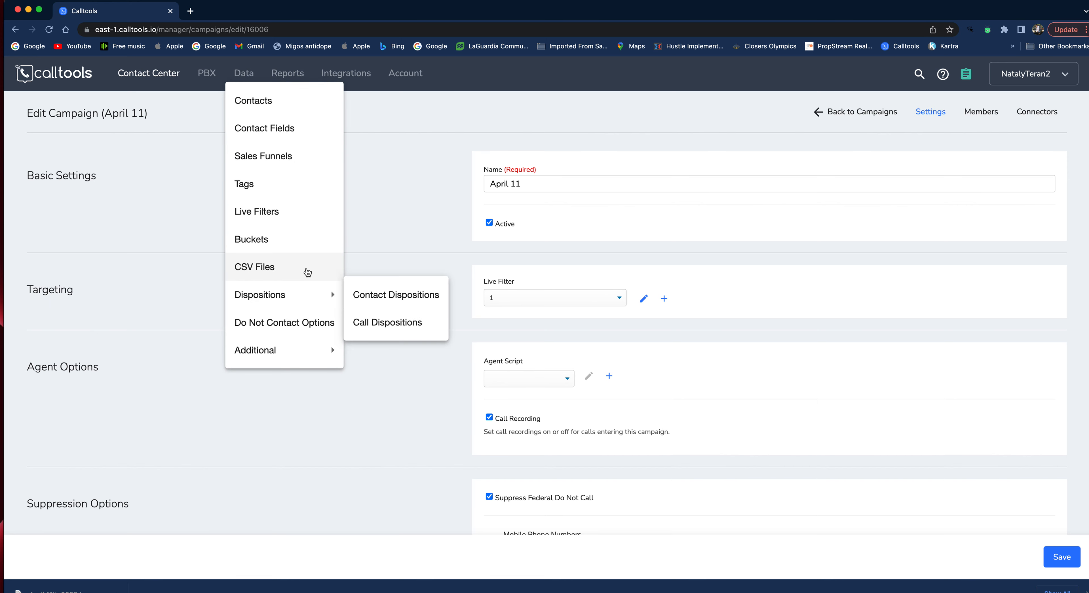
pyautogui.moveTo(303, 294)
pyautogui.click(362, 319)
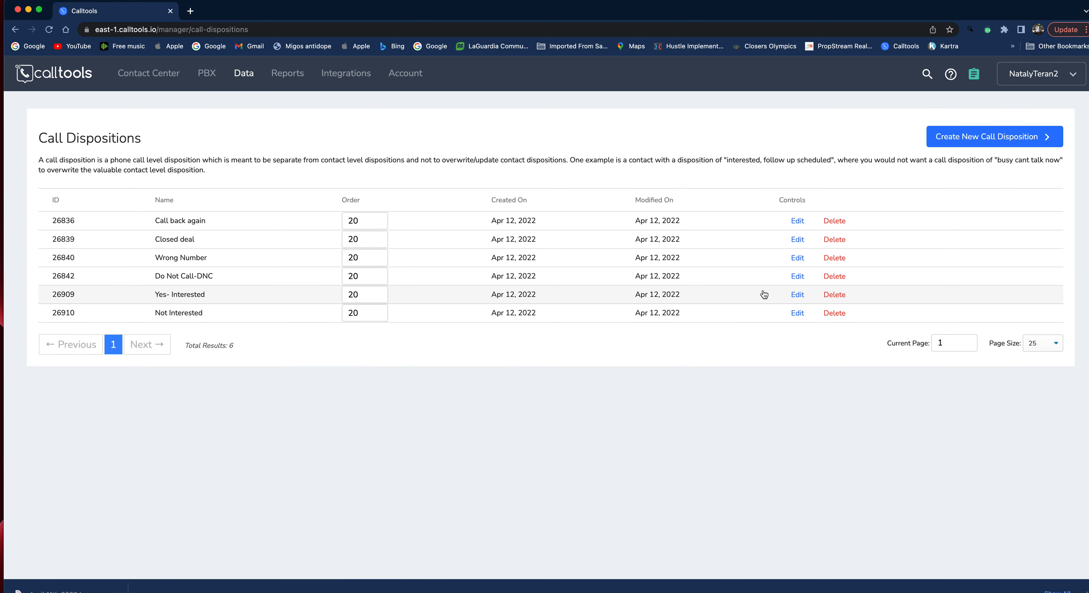
pyautogui.click(798, 258)
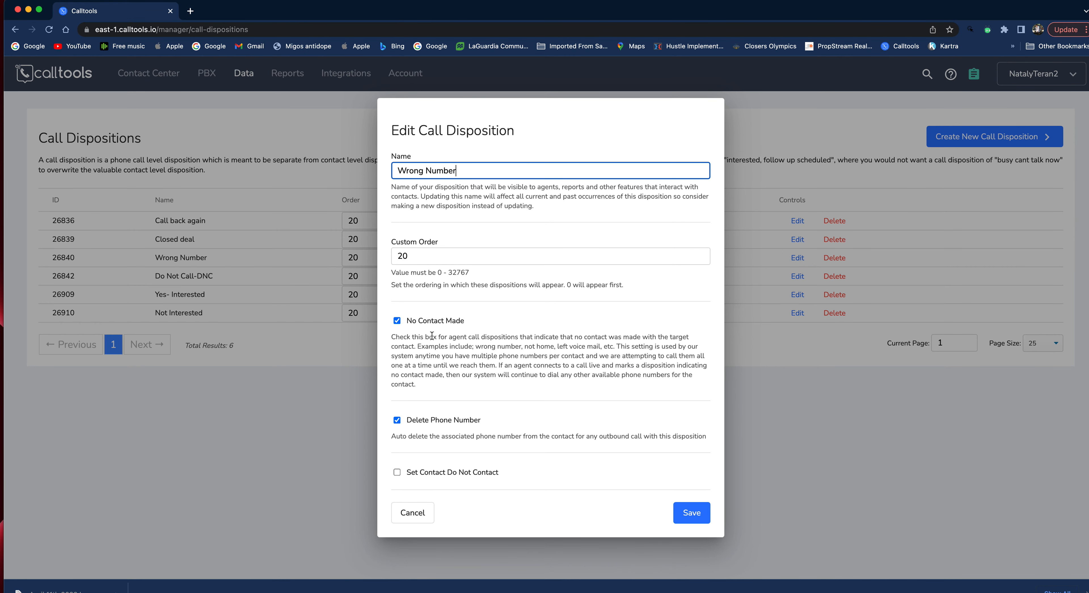
# Step: Review the No Contact Made and Delete Phone Number options of the Wrong Number disposition and save it
pyautogui.moveTo(407, 321); pyautogui.dragTo(497, 322)
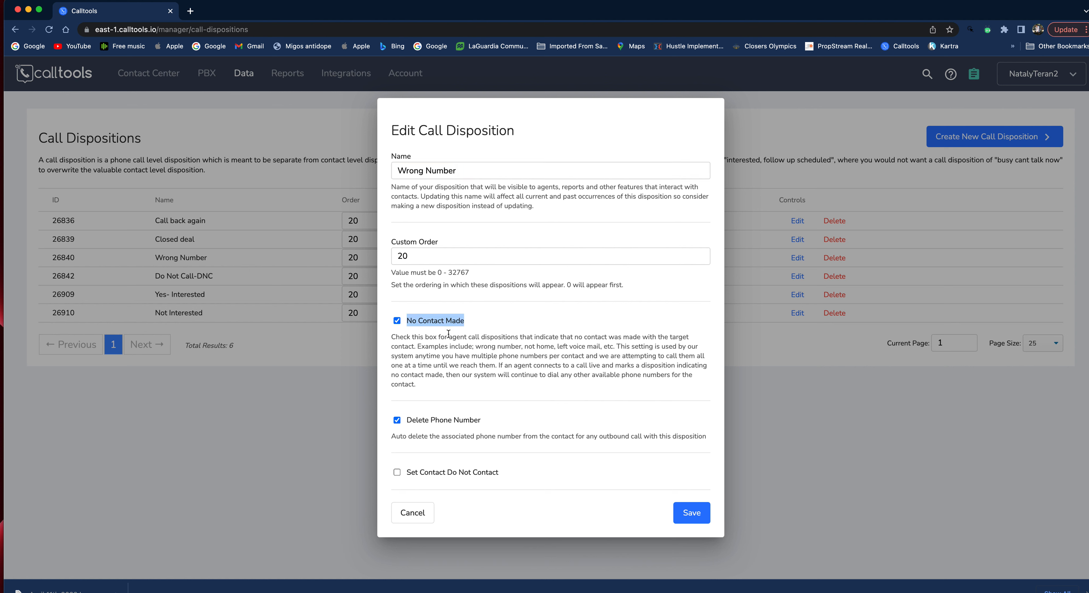
pyautogui.click(413, 337)
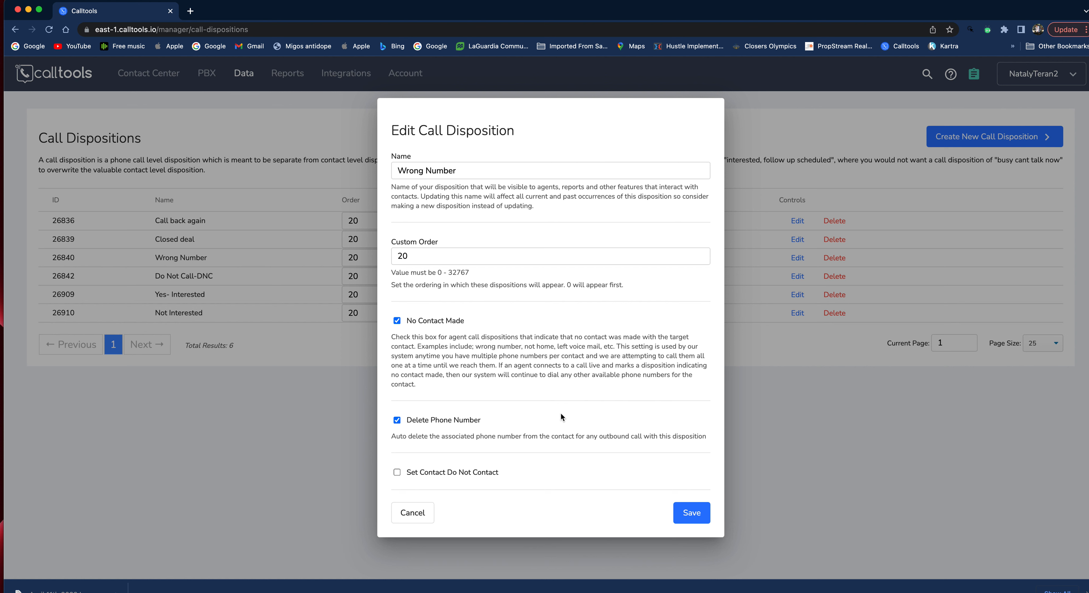
pyautogui.moveTo(408, 421); pyautogui.dragTo(700, 447)
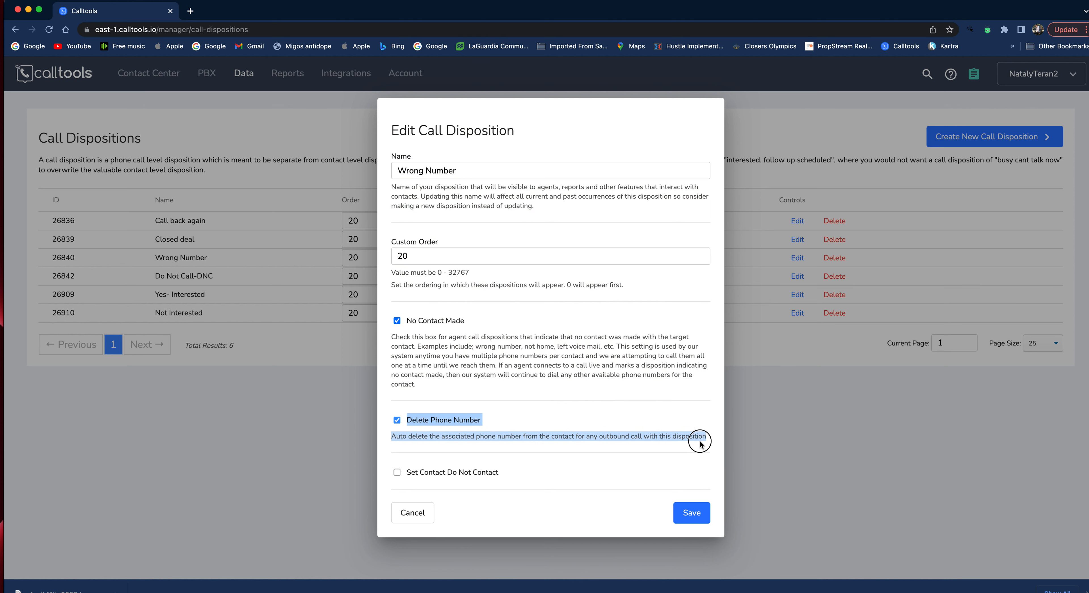
pyautogui.moveTo(700, 445); pyautogui.dragTo(700, 445)
pyautogui.moveTo(408, 325); pyautogui.dragTo(551, 389)
pyautogui.click(693, 514)
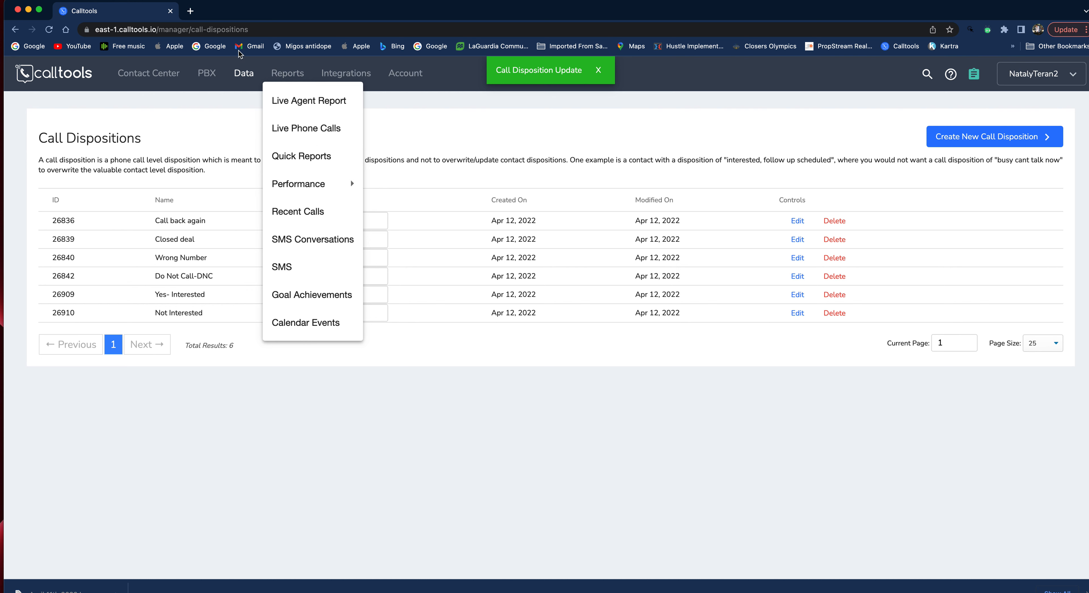
# Step: Open the rules of the Main Account Sales Funnel for editing
pyautogui.click(251, 46)
pyautogui.click(15, 29)
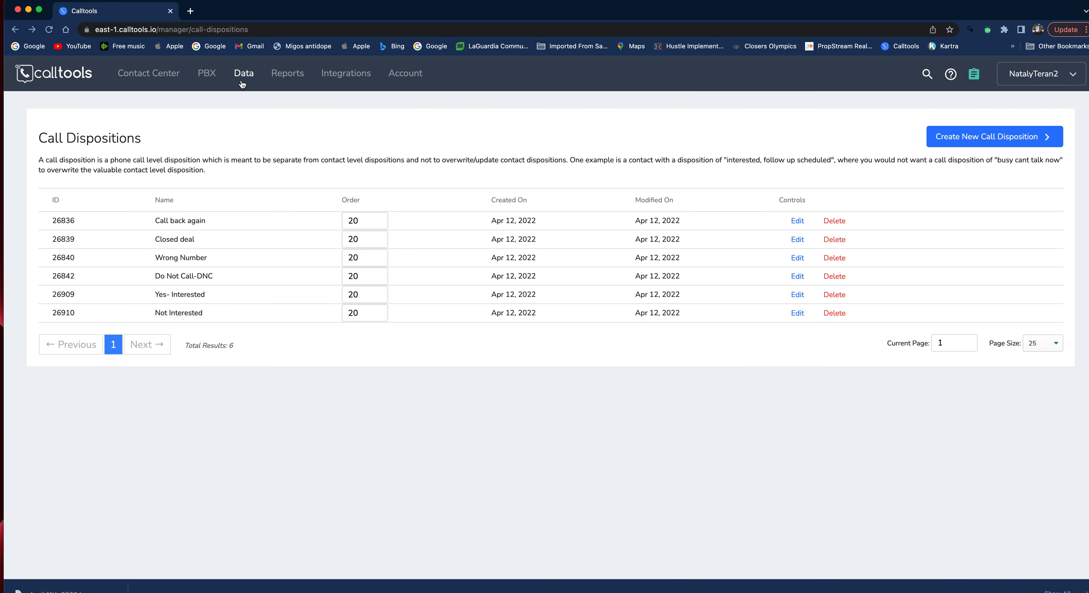
pyautogui.moveTo(242, 84)
pyautogui.click(246, 153)
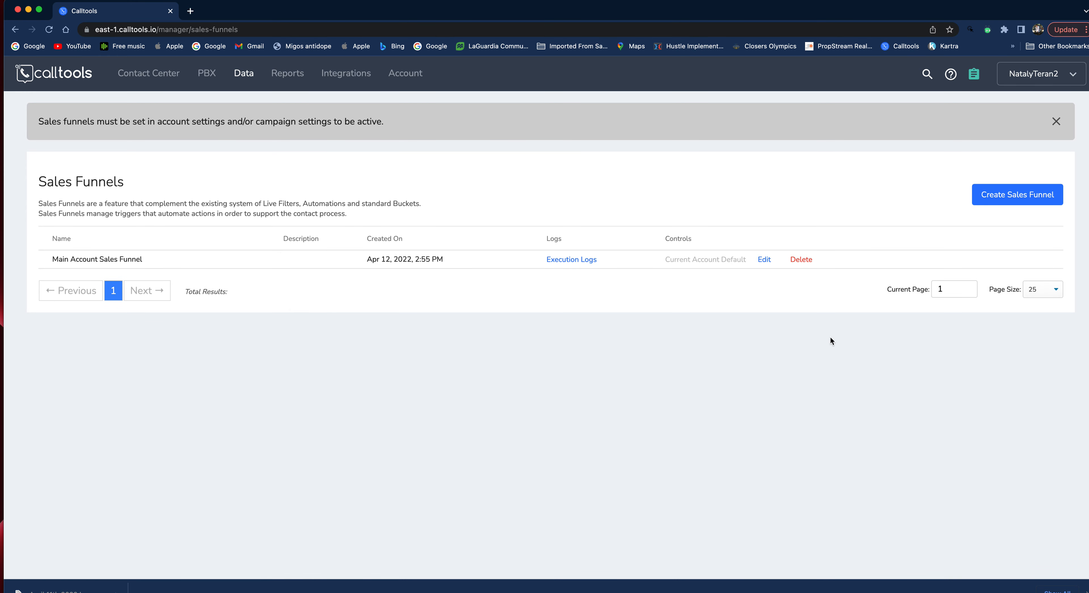
pyautogui.click(762, 259)
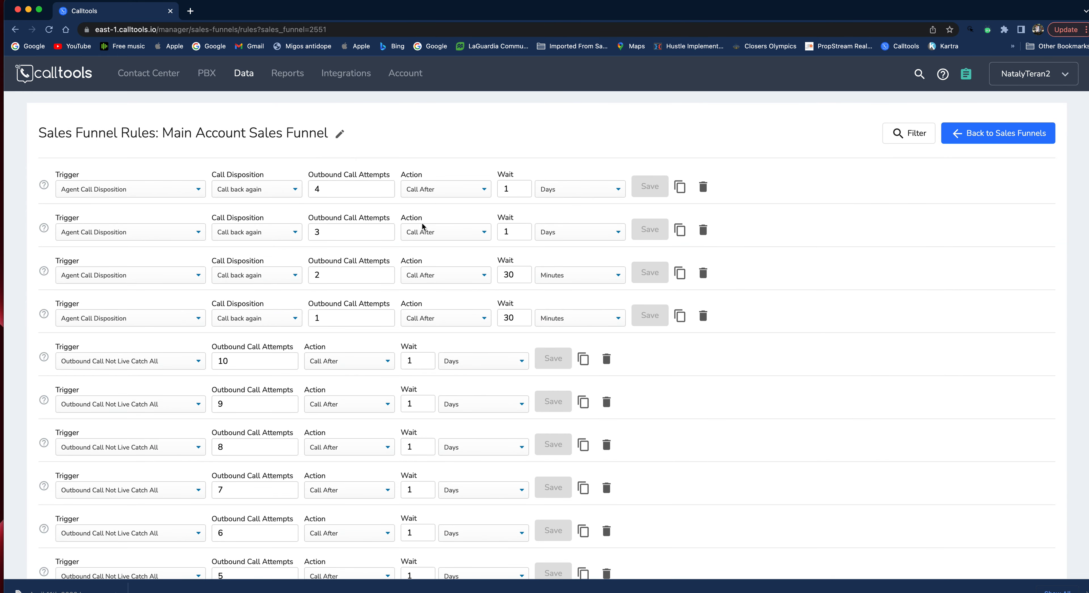
# Step: Try to add a funnel rule triggered by the agent call disposition Wrong Number at 1 outbound attempt, check its available actions, and delete the unsaved rule
pyautogui.scroll(-5, 409, 271)
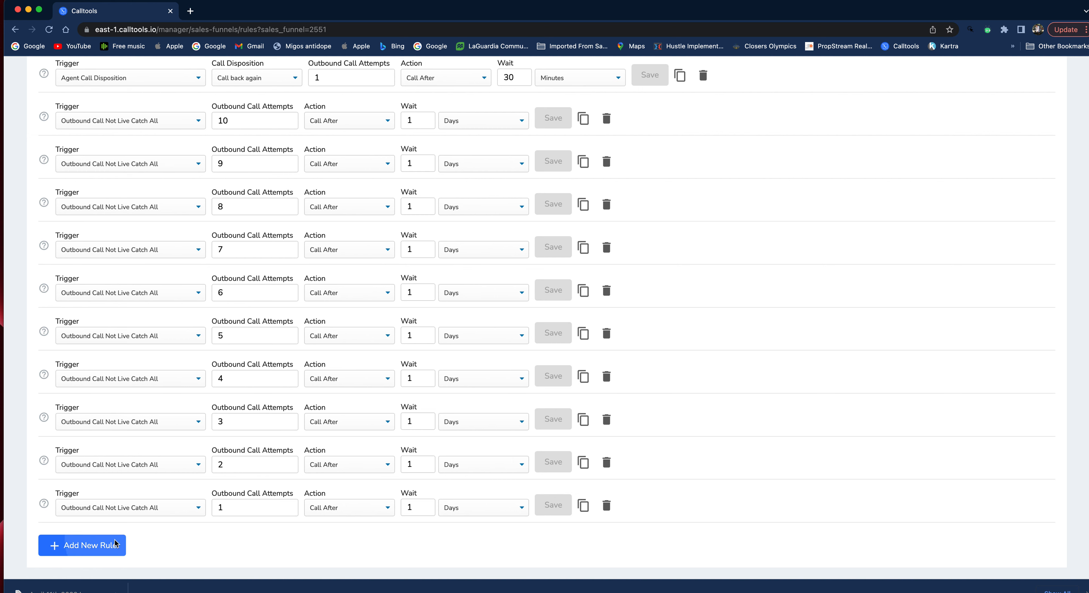
pyautogui.click(123, 544)
pyautogui.click(125, 542)
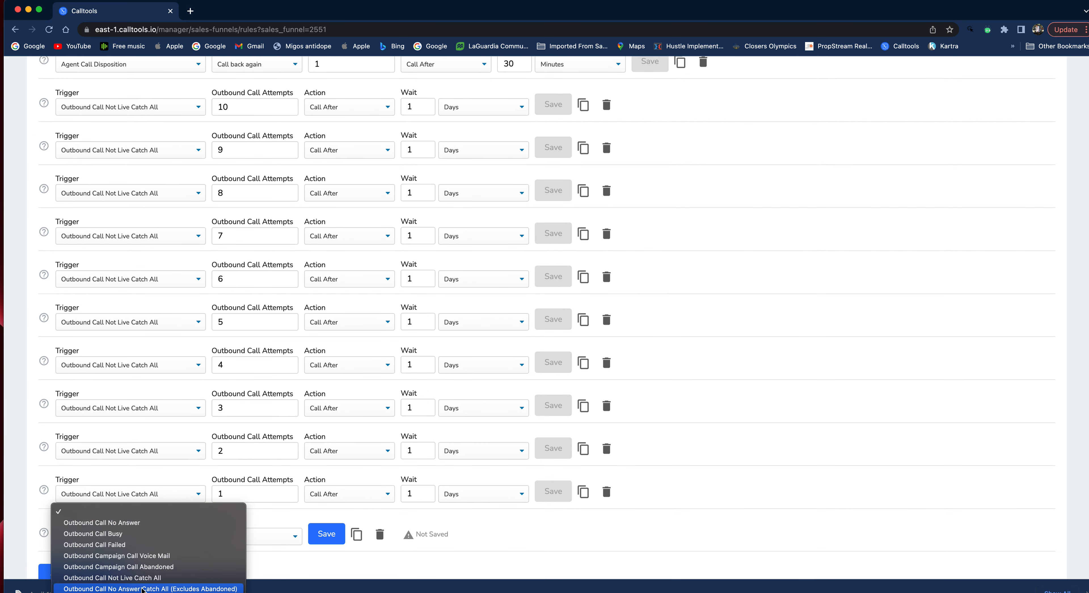
pyautogui.click(143, 592)
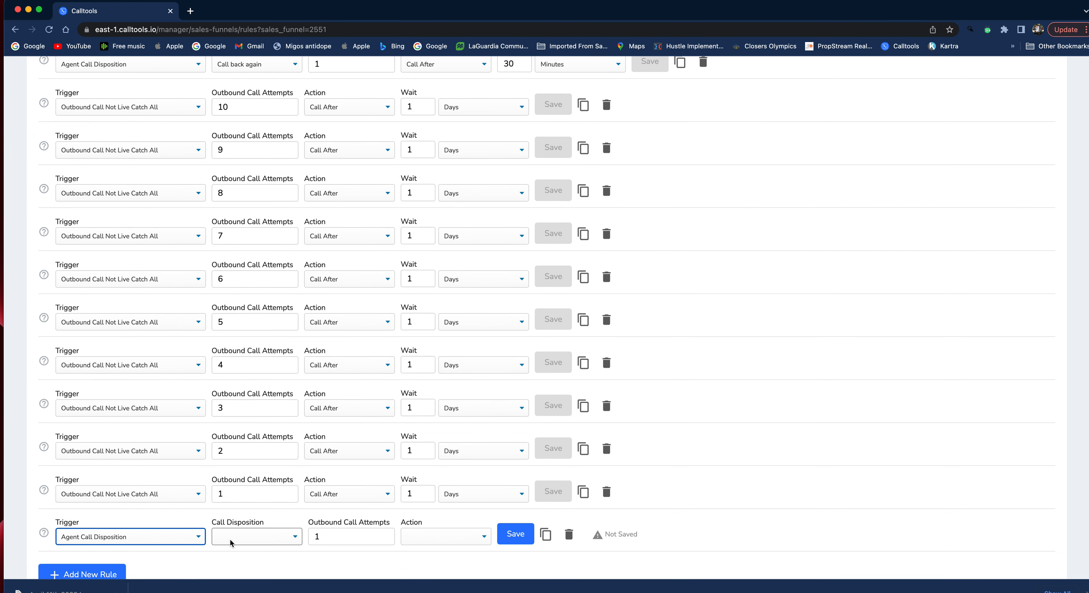
pyautogui.click(228, 540)
pyautogui.click(249, 572)
pyautogui.click(363, 538)
pyautogui.click(420, 543)
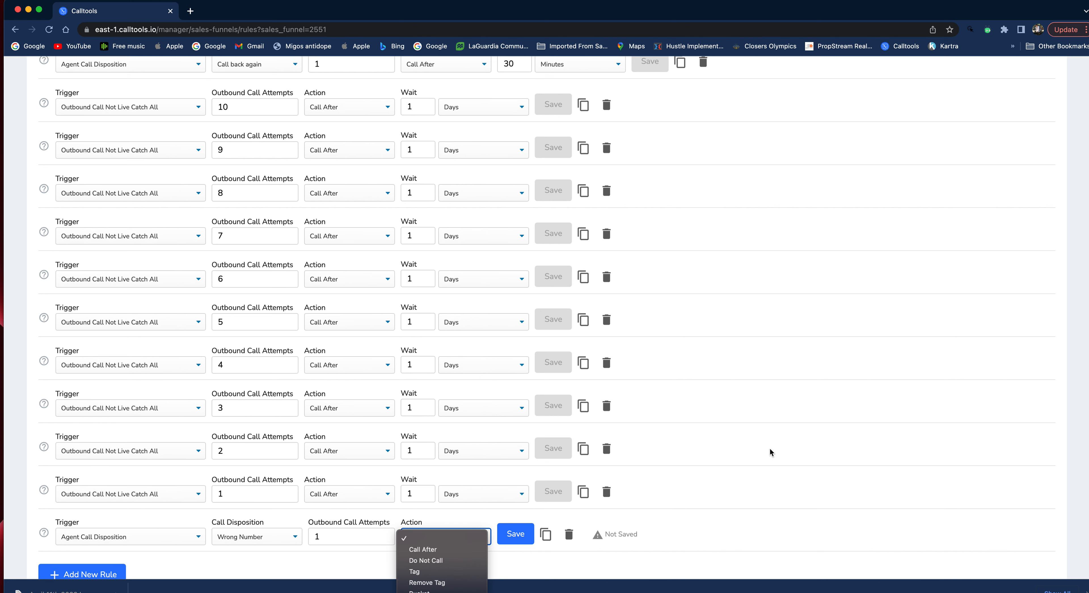
pyautogui.click(764, 8)
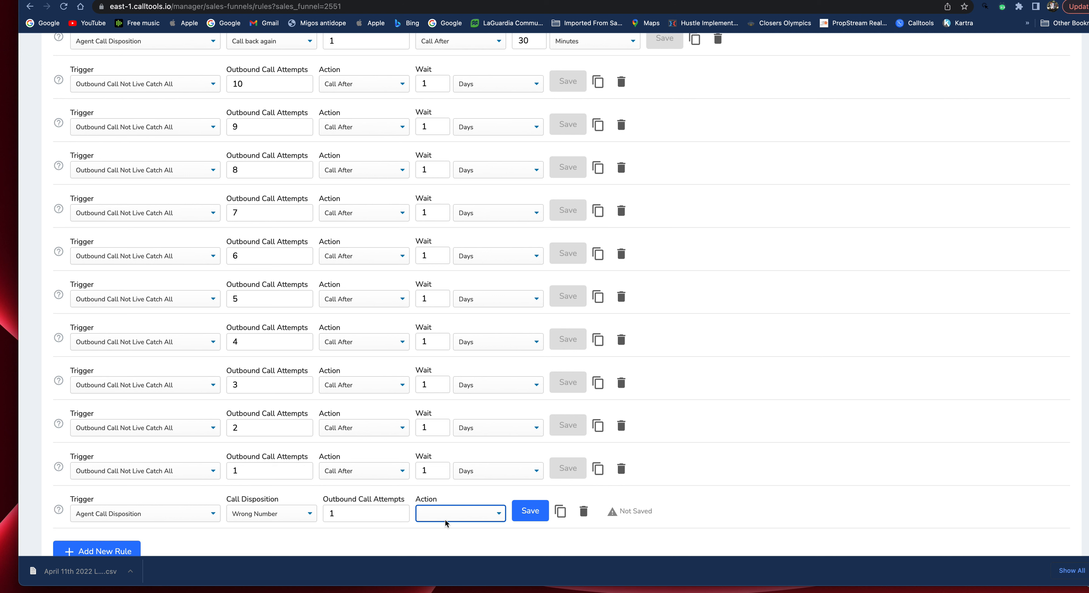
pyautogui.click(446, 523)
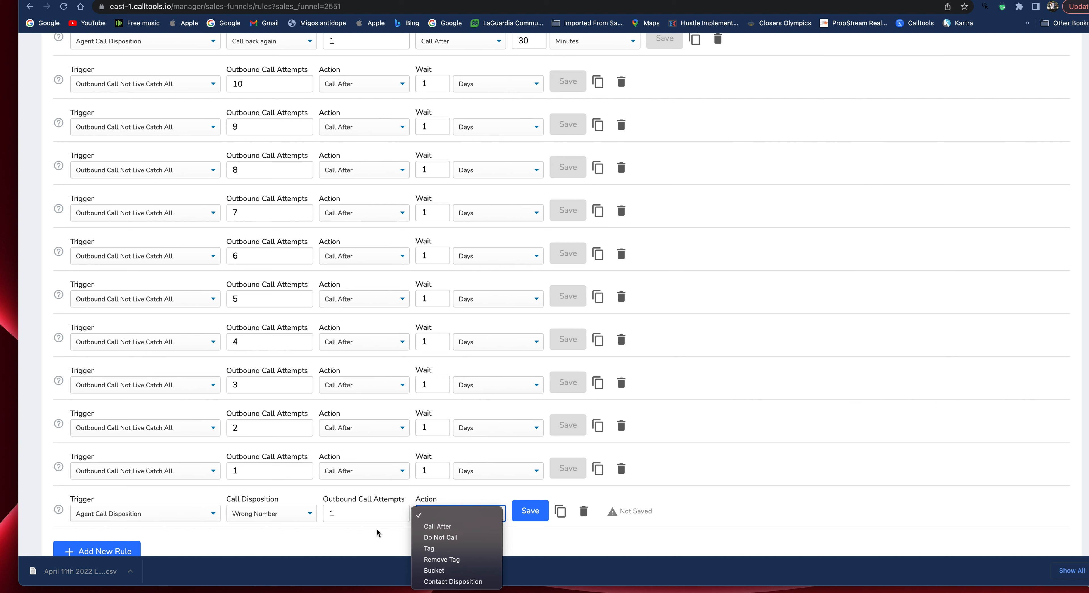
pyautogui.click(352, 532)
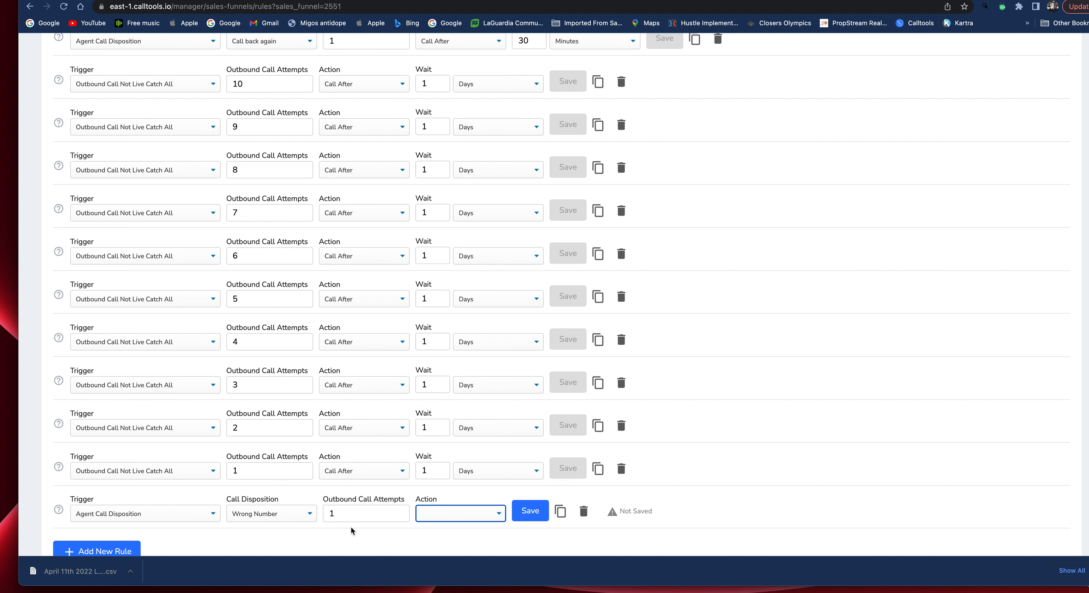
pyautogui.click(583, 511)
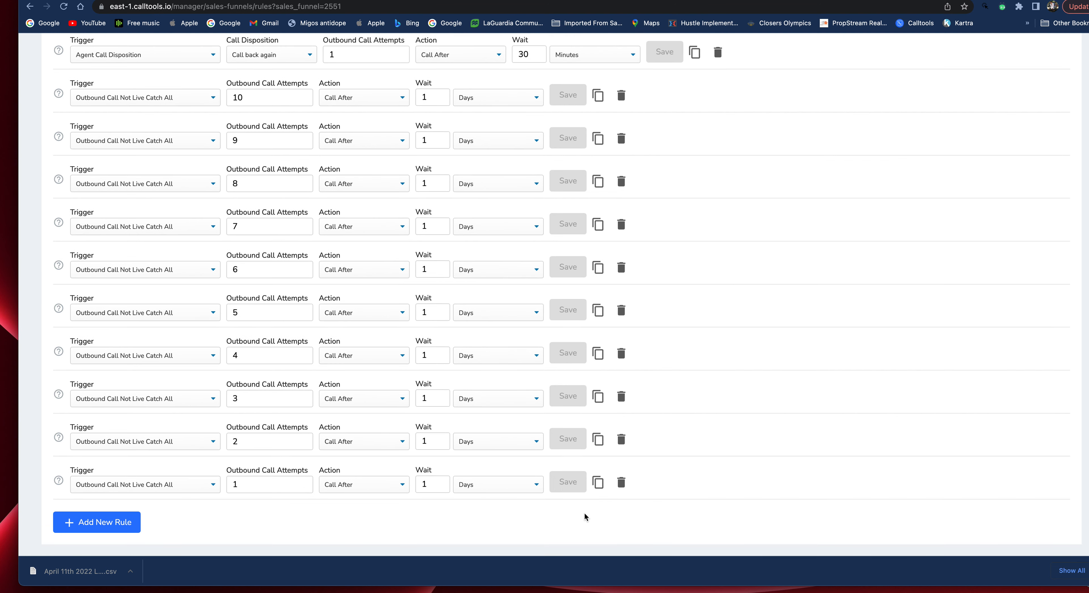
# Step: Set the wait of the Outbound Call Not Live Catch All rule for attempt 1 to 30 minutes and save it
pyautogui.scroll(5, 442, 463)
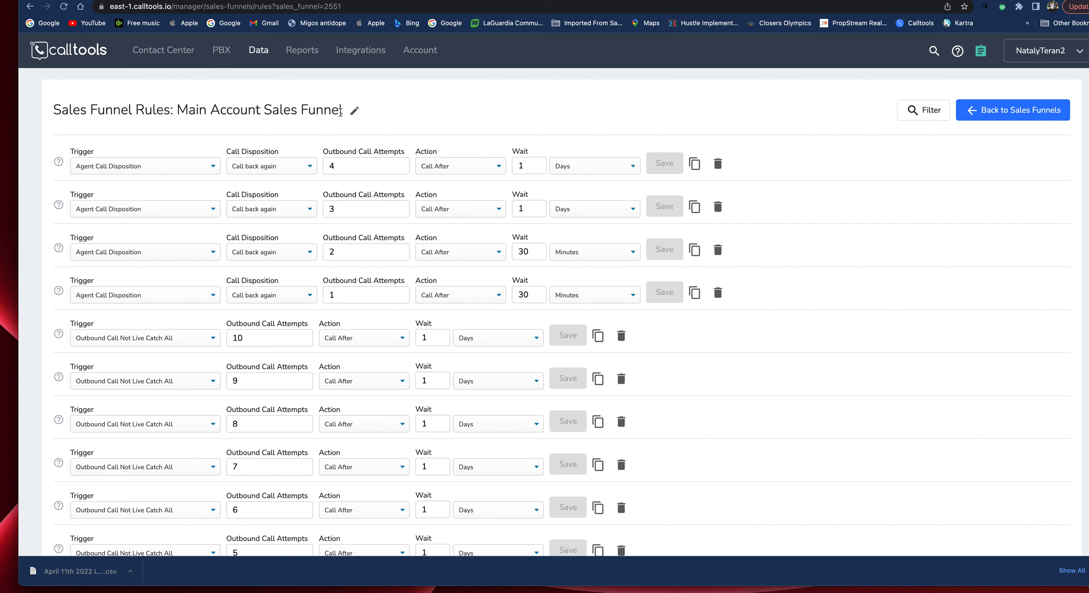
pyautogui.scroll(-5, 490, 252)
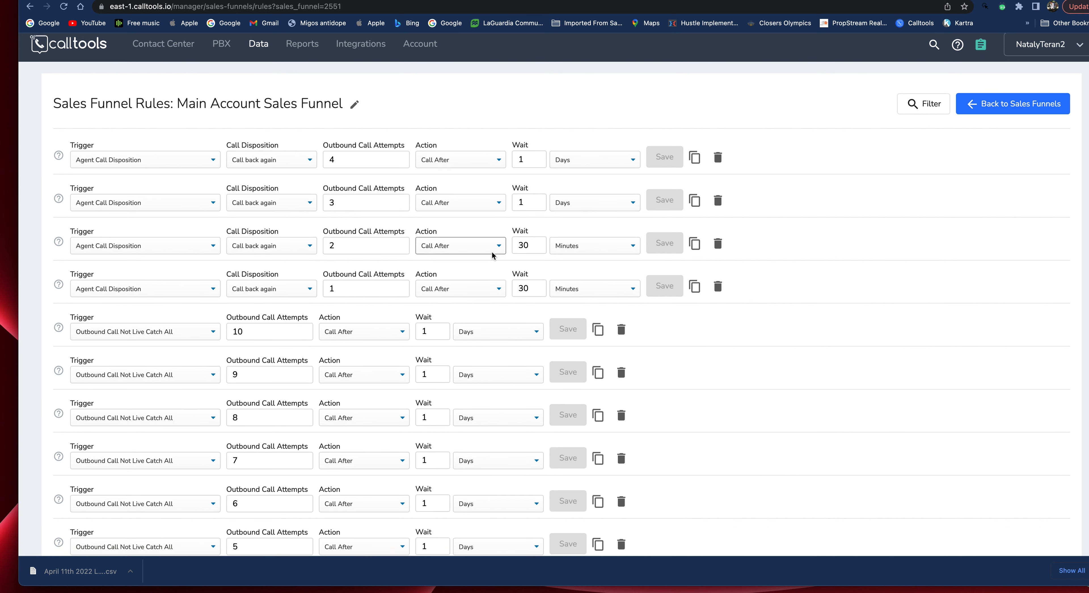
pyautogui.scroll(5, 427, 381)
pyautogui.scroll(-1, 426, 381)
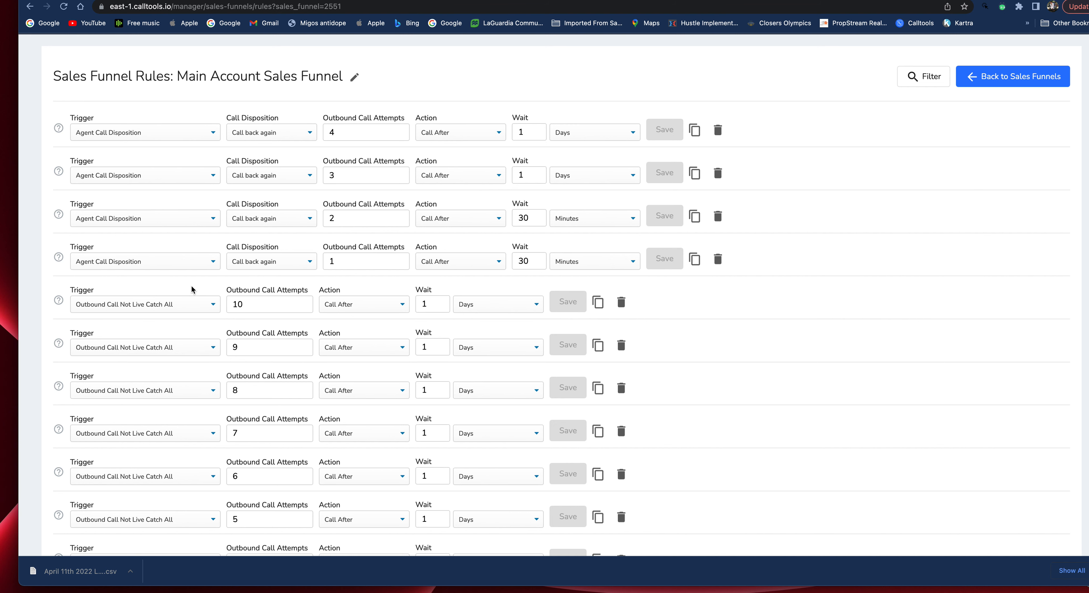
pyautogui.scroll(-5, 296, 353)
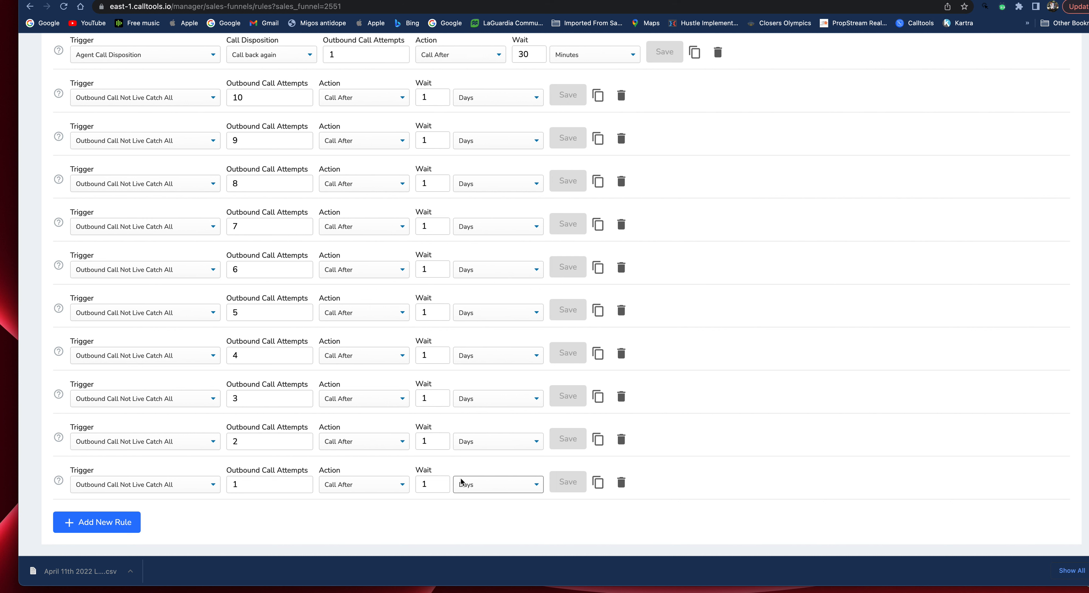
pyautogui.click(437, 483)
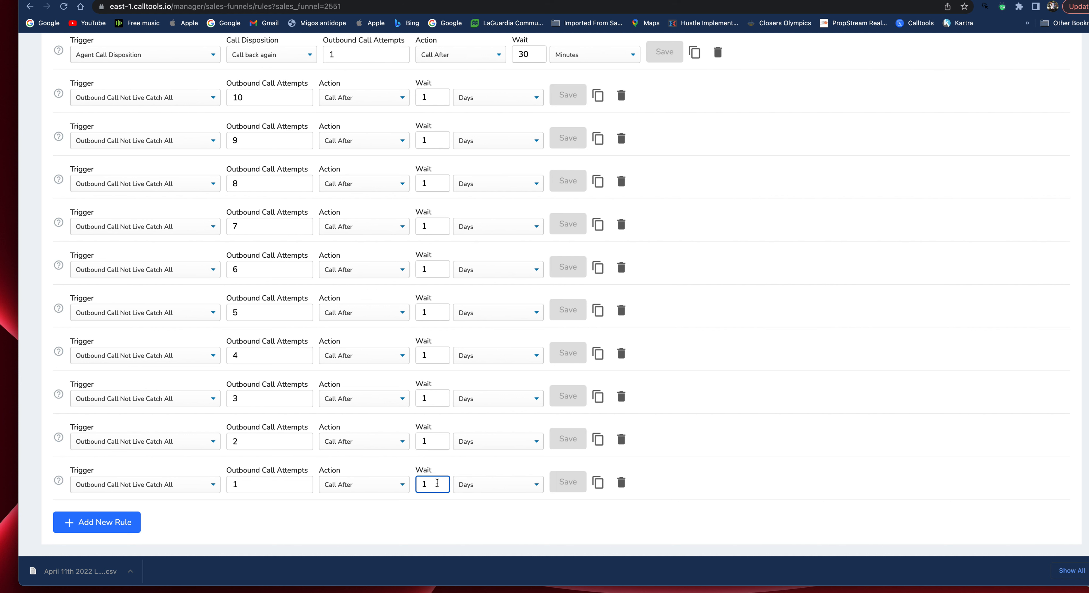
pyautogui.press('BackSpace')
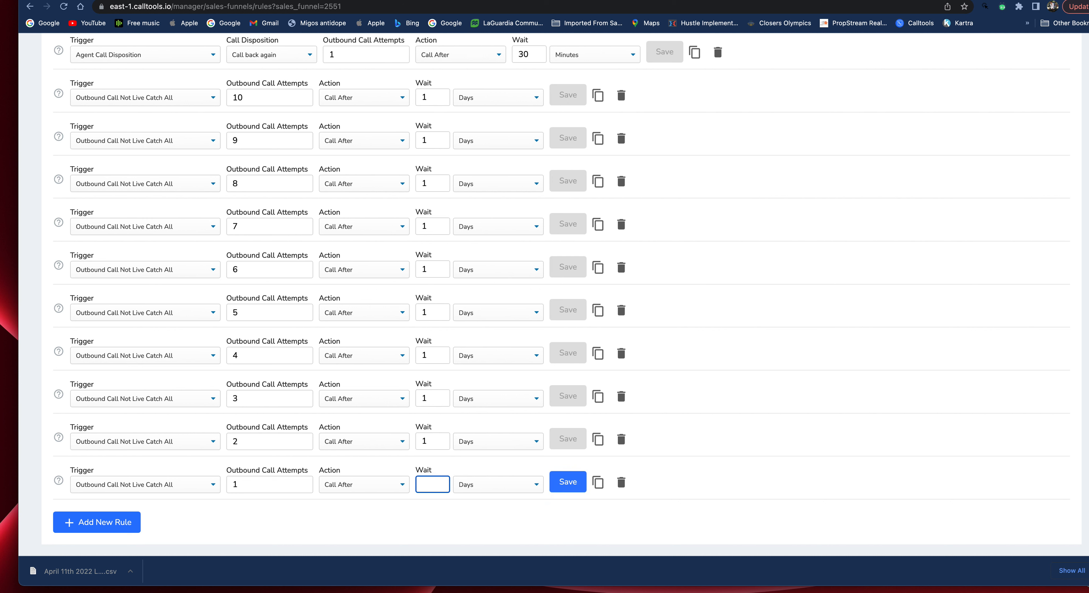
pyautogui.click(467, 485)
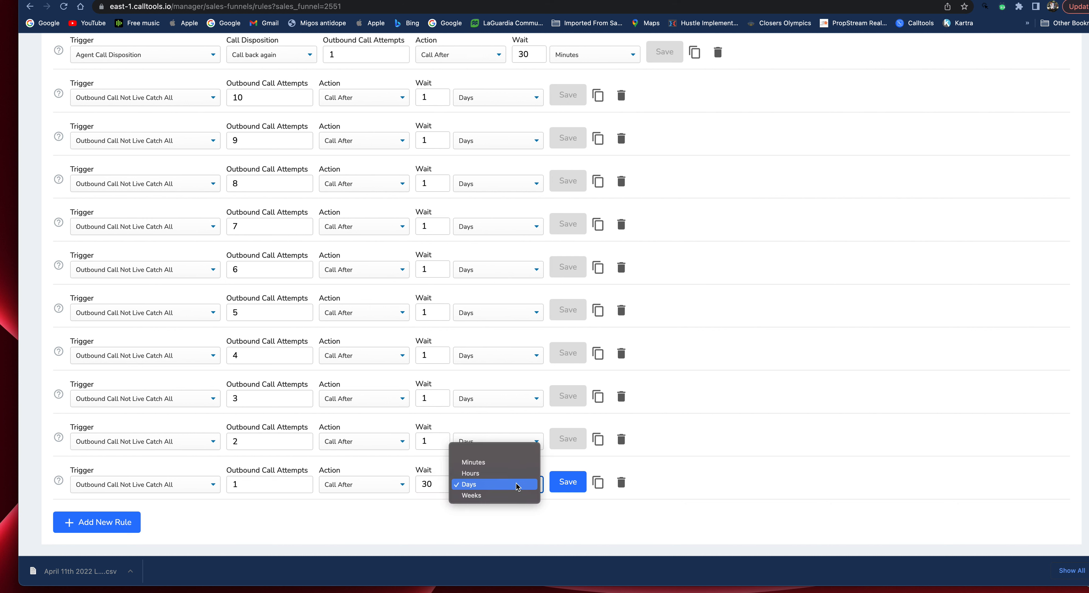
pyautogui.click(511, 463)
pyautogui.click(561, 488)
# Step: Set the wait of the Outbound Call Not Live Catch All rule for attempt 2 to 1 hour and save it
pyautogui.click(435, 443)
pyautogui.press('Delete')
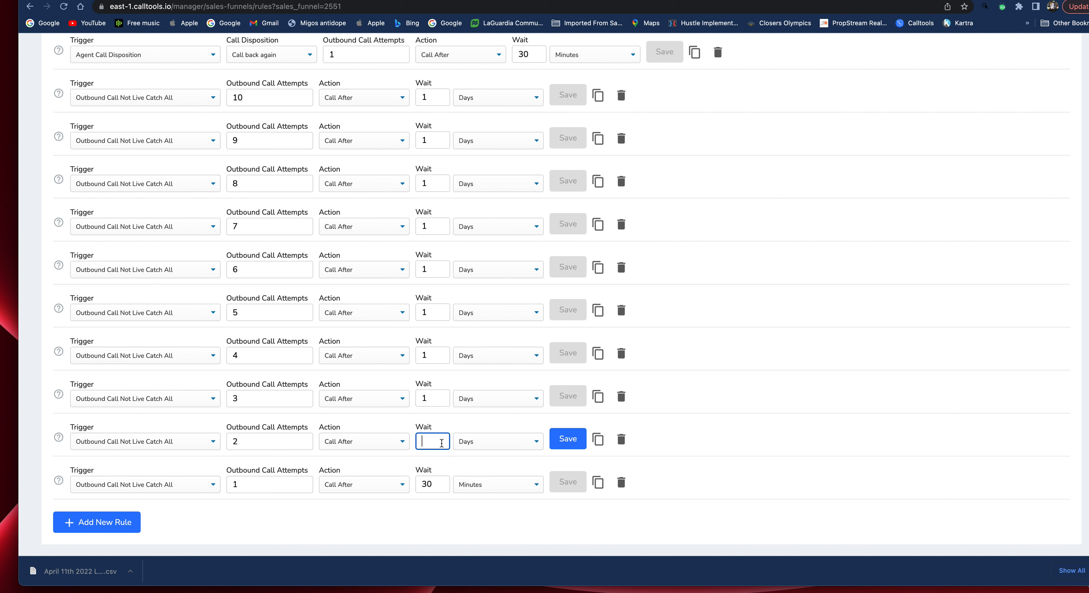
pyautogui.write('1')
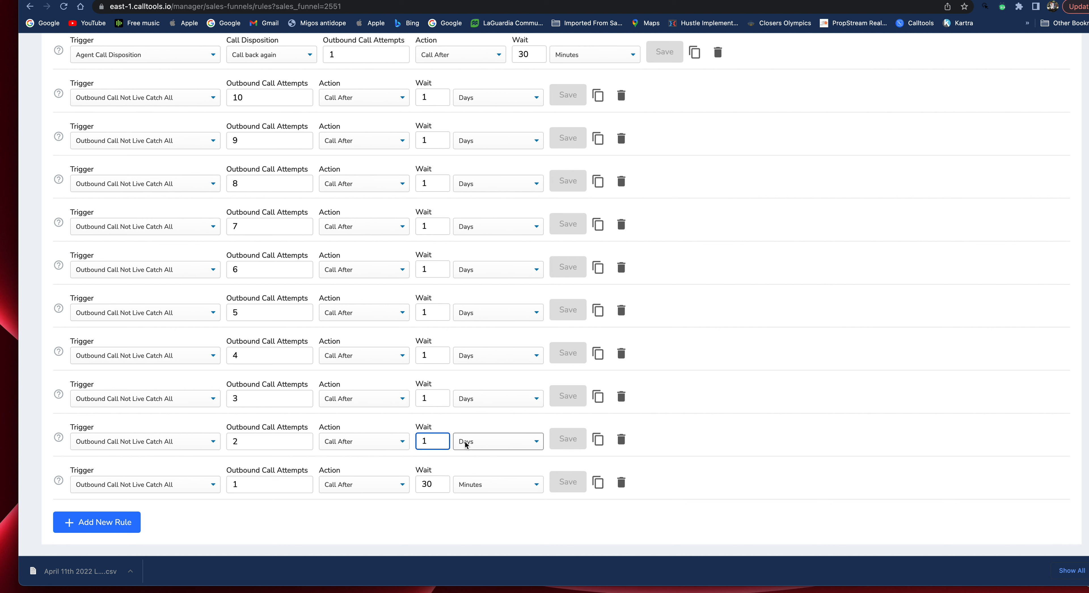
pyautogui.click(466, 441)
pyautogui.click(497, 431)
pyautogui.click(565, 439)
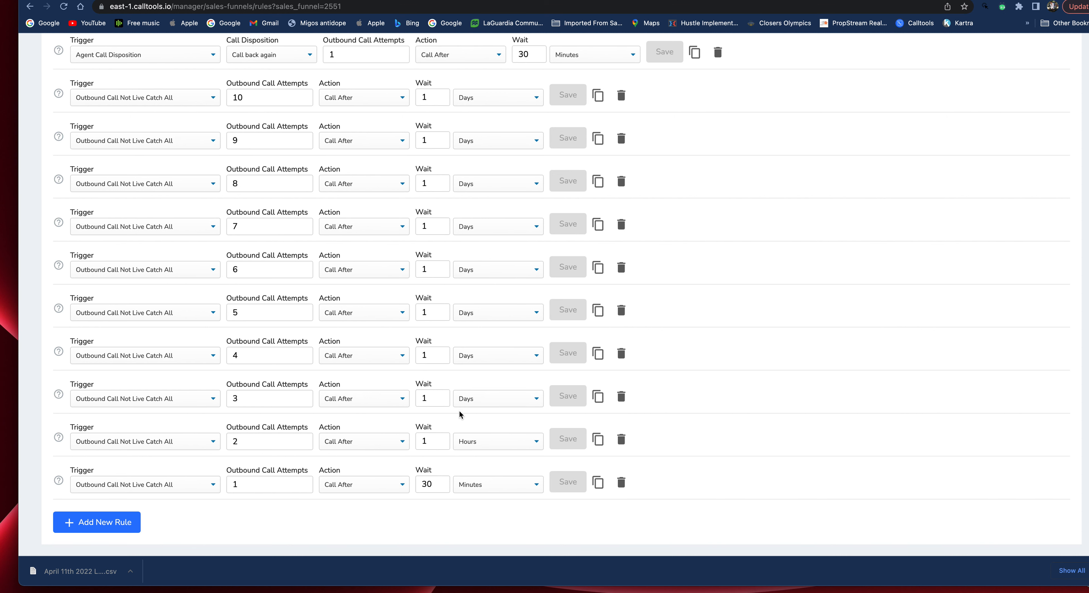
# Step: Go over the full list of sales funnel rules and return to the call dispositions list
pyautogui.scroll(10, 461, 414)
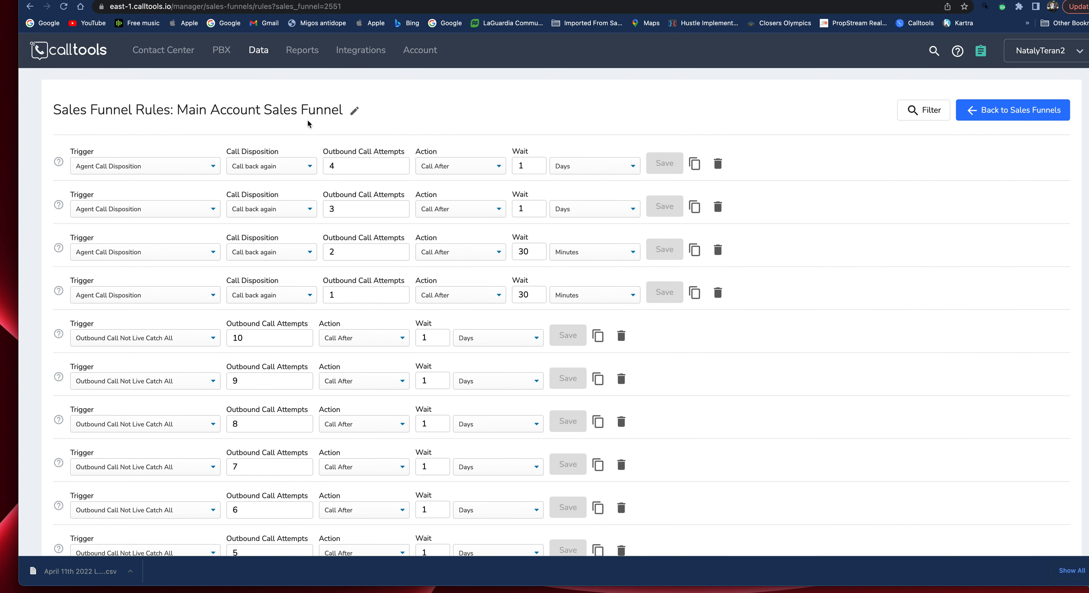
pyautogui.scroll(-3, 318, 212)
pyautogui.scroll(-5, 398, 499)
pyautogui.scroll(6, 395, 482)
pyautogui.click(259, 56)
pyautogui.click(259, 53)
pyautogui.moveTo(330, 277)
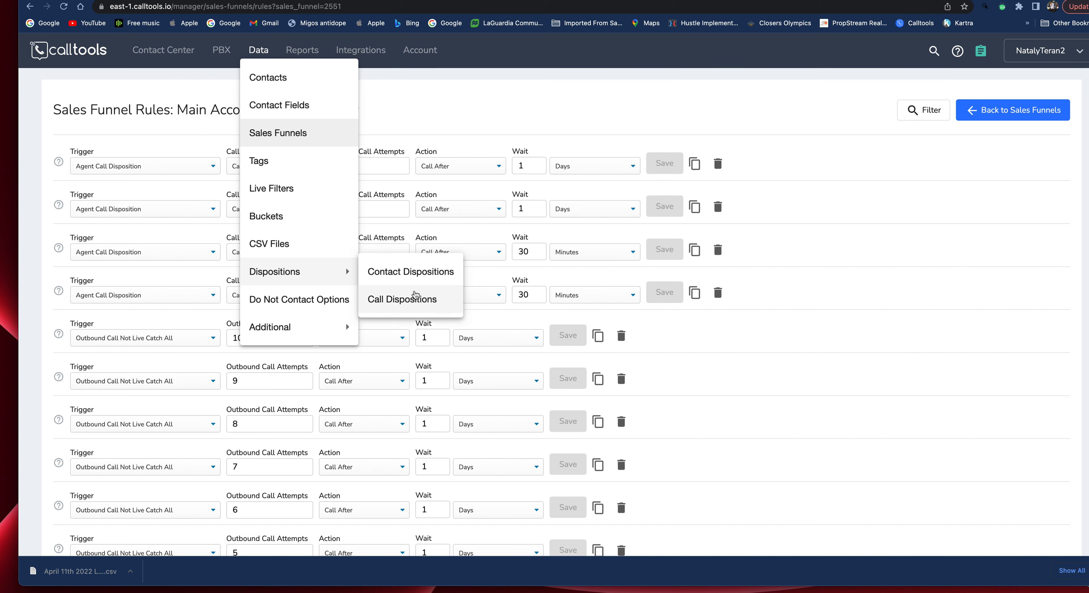
pyautogui.click(393, 297)
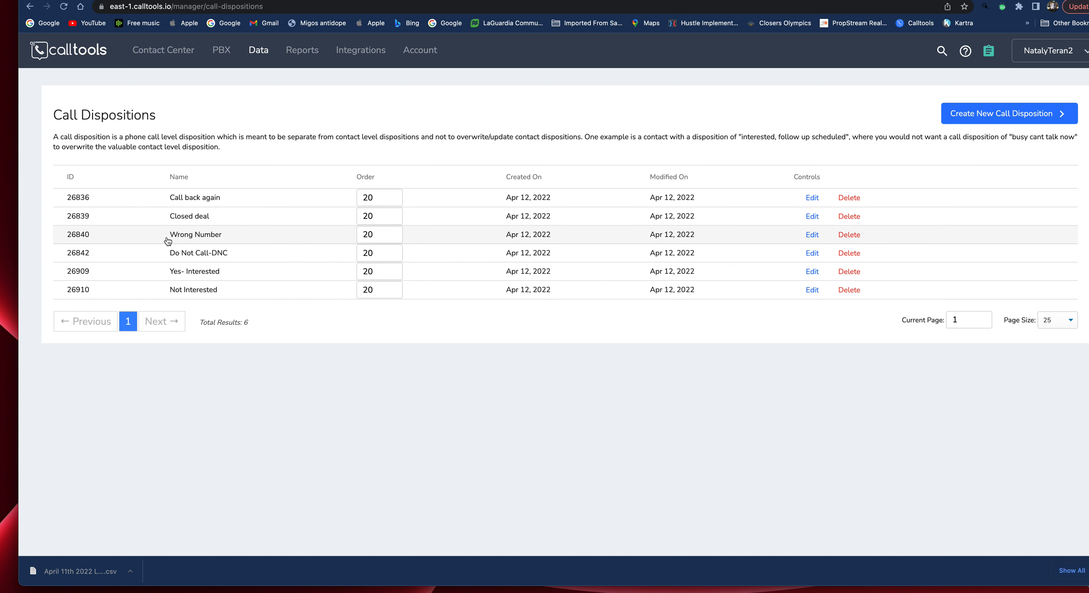
# Step: Review the final-outcome entries among the call dispositions, reopen Wrong Number to check its settings, and save it
pyautogui.moveTo(168, 235); pyautogui.dragTo(247, 236)
pyautogui.moveTo(170, 254); pyautogui.dragTo(250, 296)
pyautogui.moveTo(167, 252); pyautogui.dragTo(243, 301)
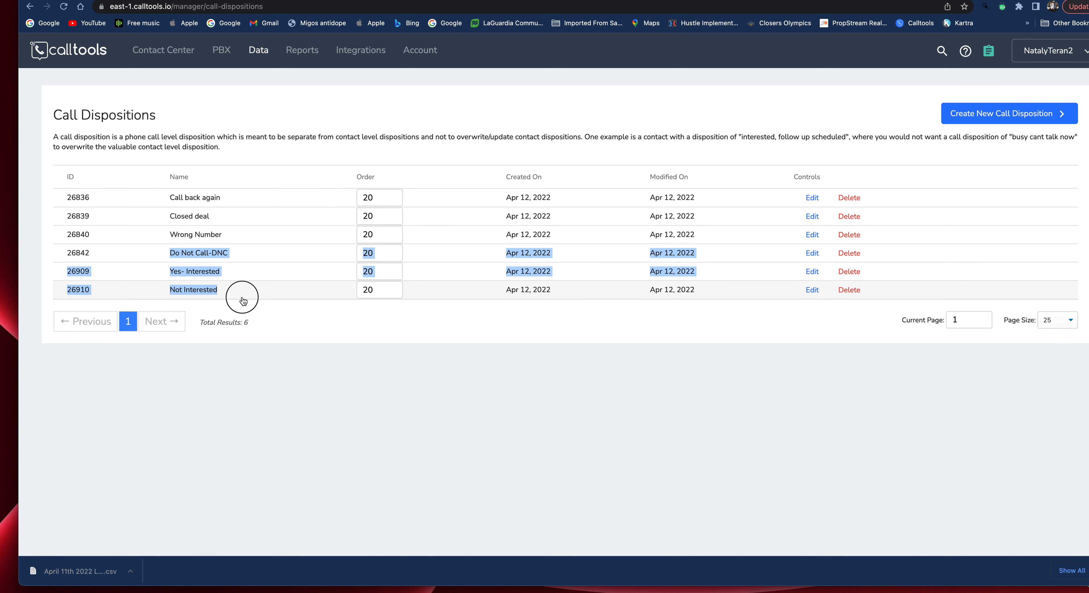
pyautogui.moveTo(169, 235); pyautogui.dragTo(261, 240)
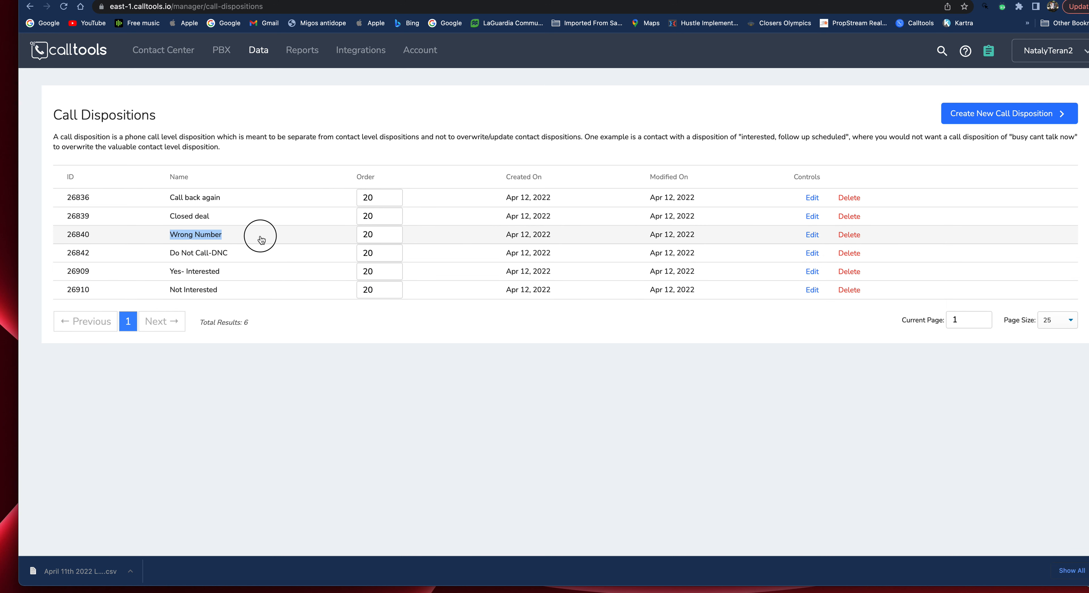
pyautogui.click(809, 236)
pyautogui.click(700, 484)
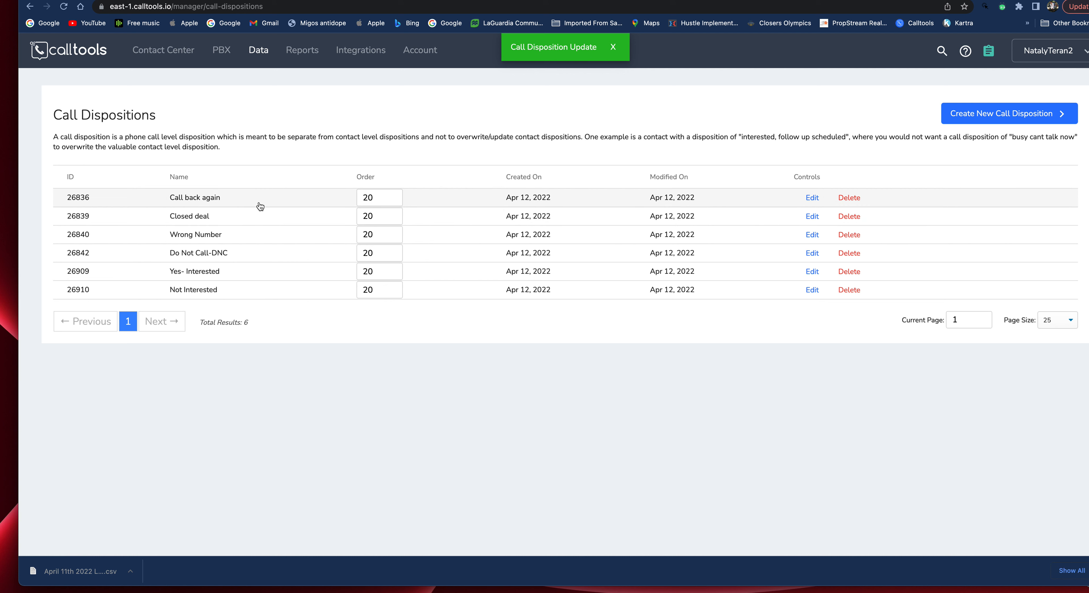
pyautogui.moveTo(160, 201); pyautogui.dragTo(250, 199)
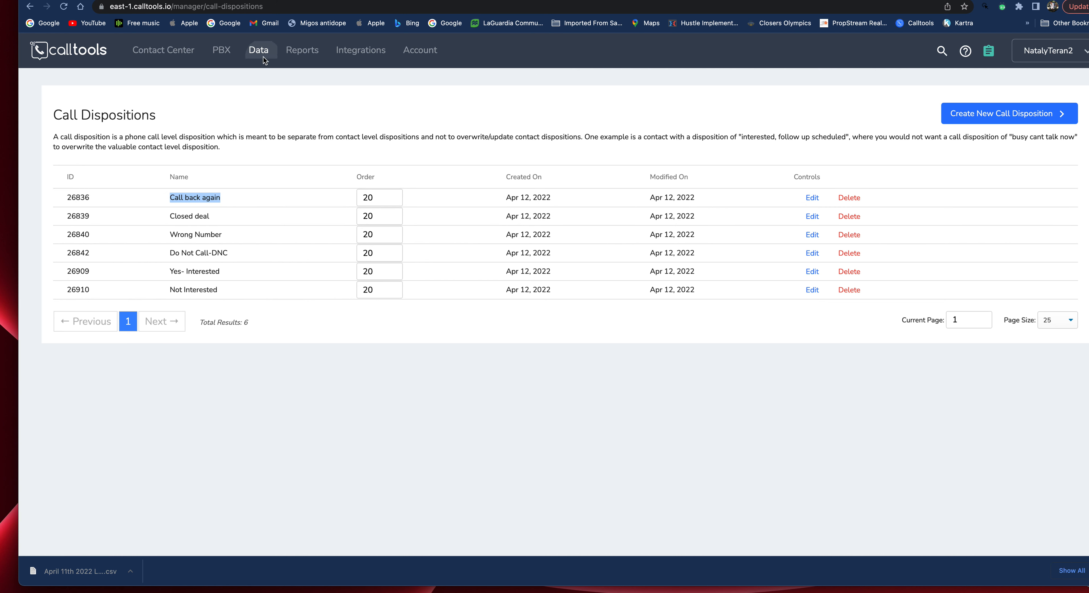
pyautogui.moveTo(263, 57)
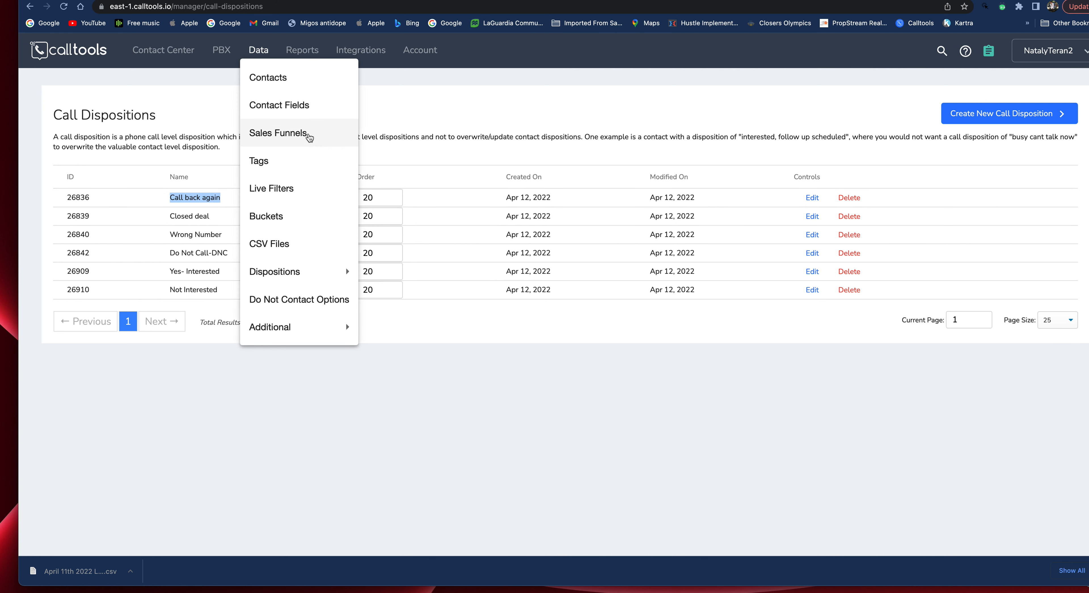
pyautogui.click(482, 102)
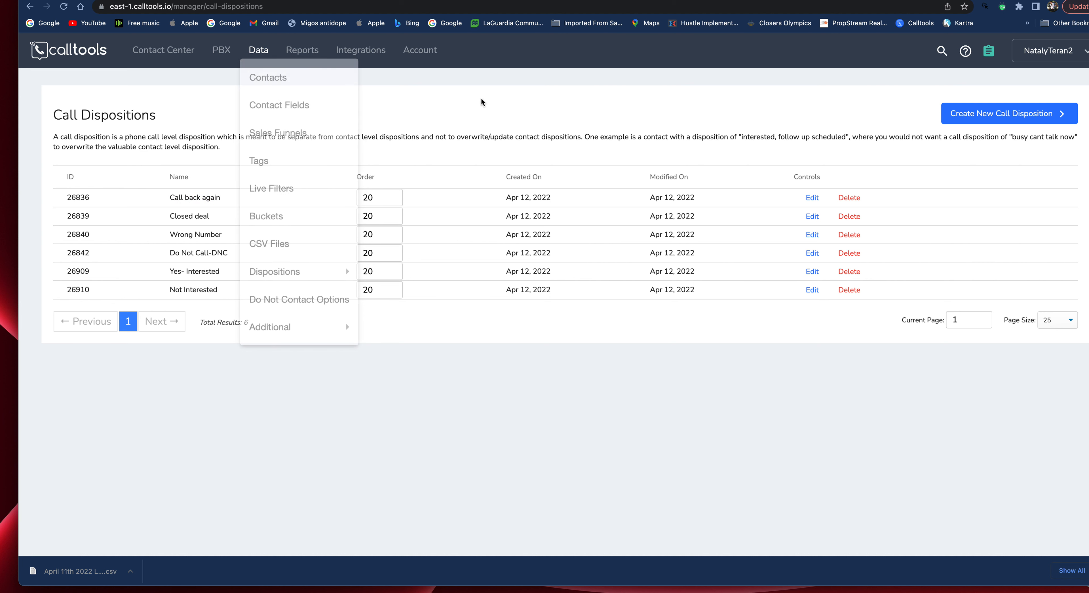